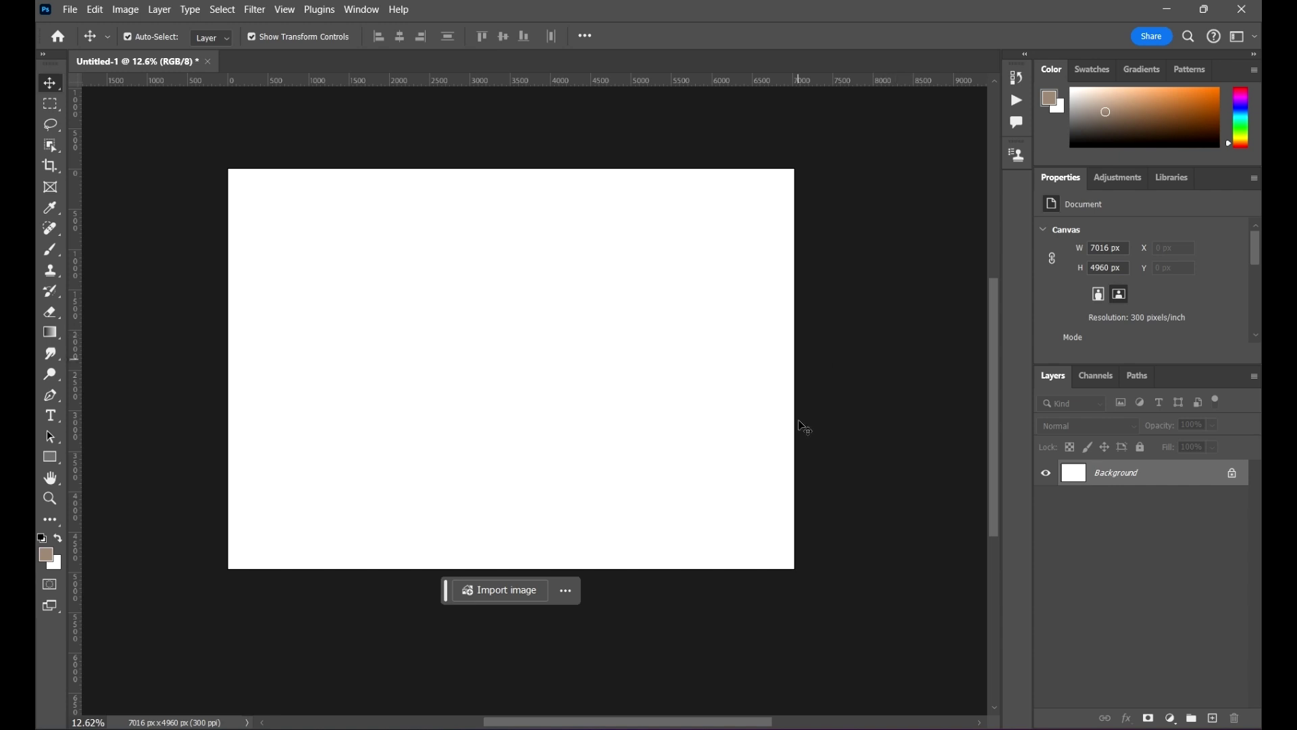
Place the jonathan-borba image as an embedded object in the blank document and commit its placement.
click(70, 9)
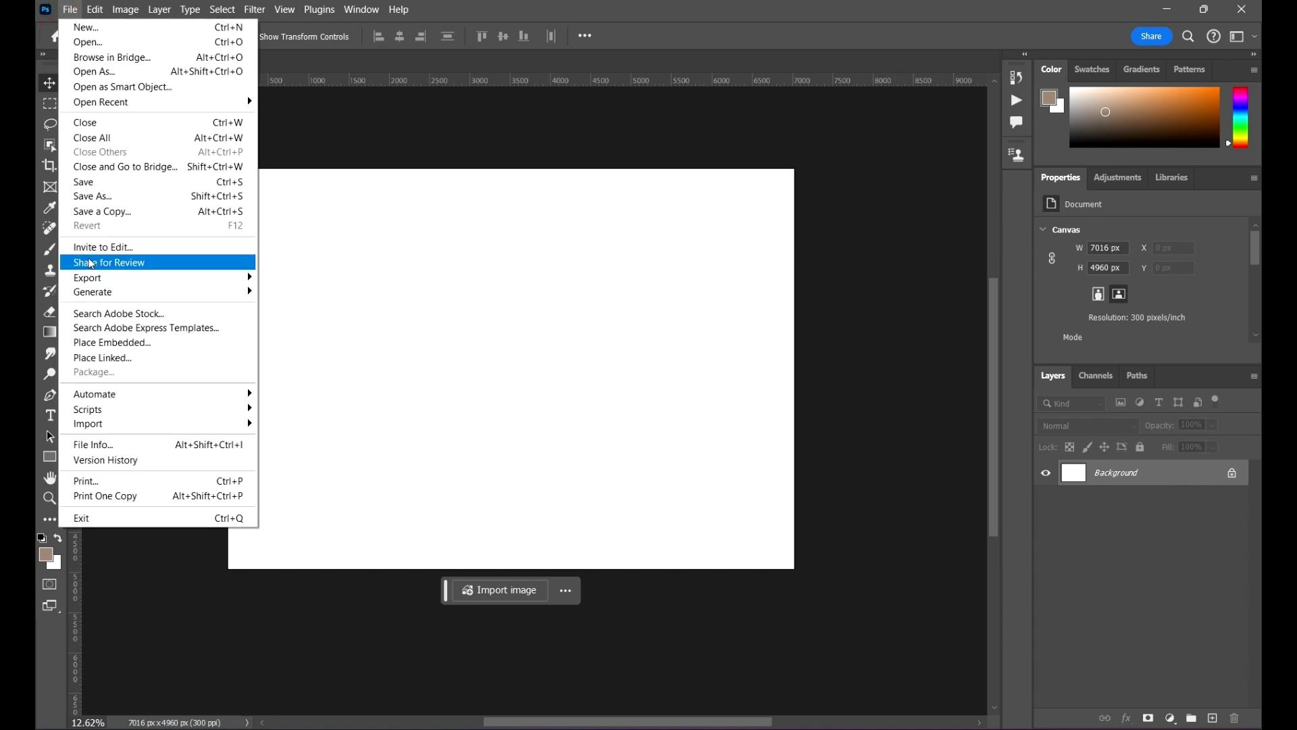
click(142, 342)
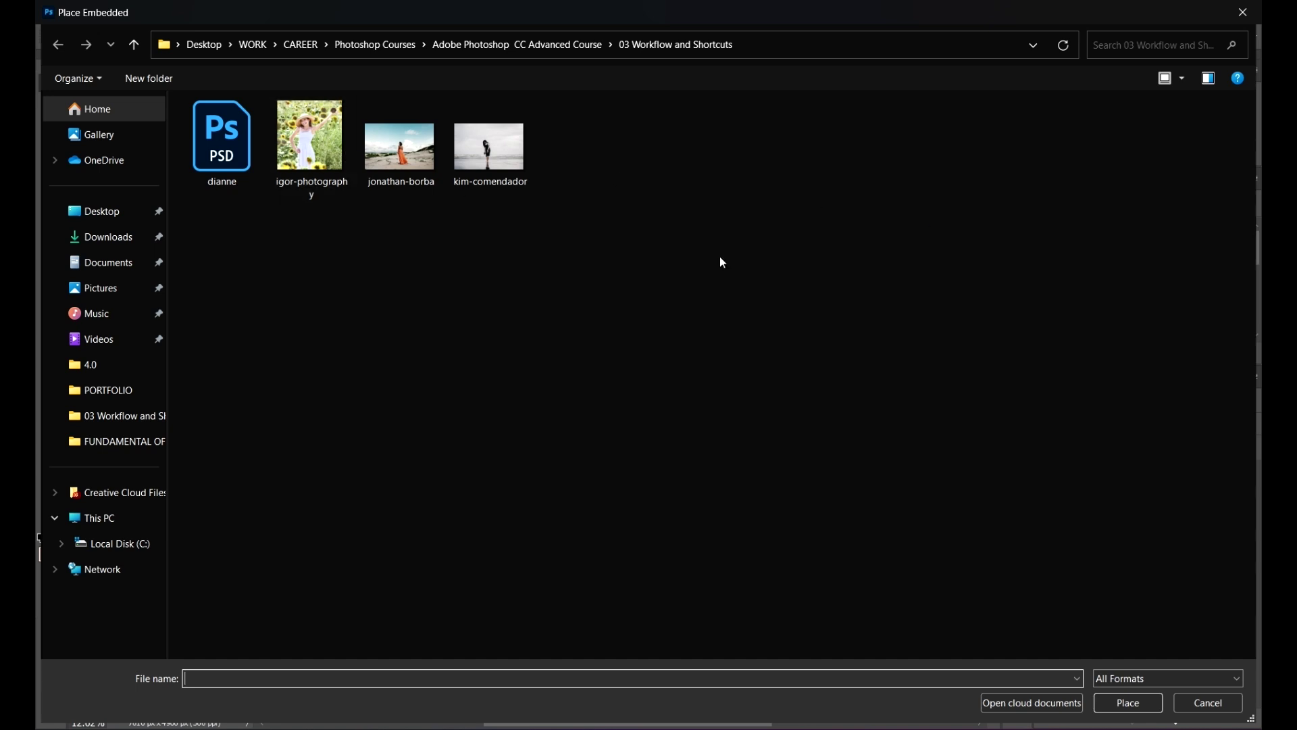
click(411, 159)
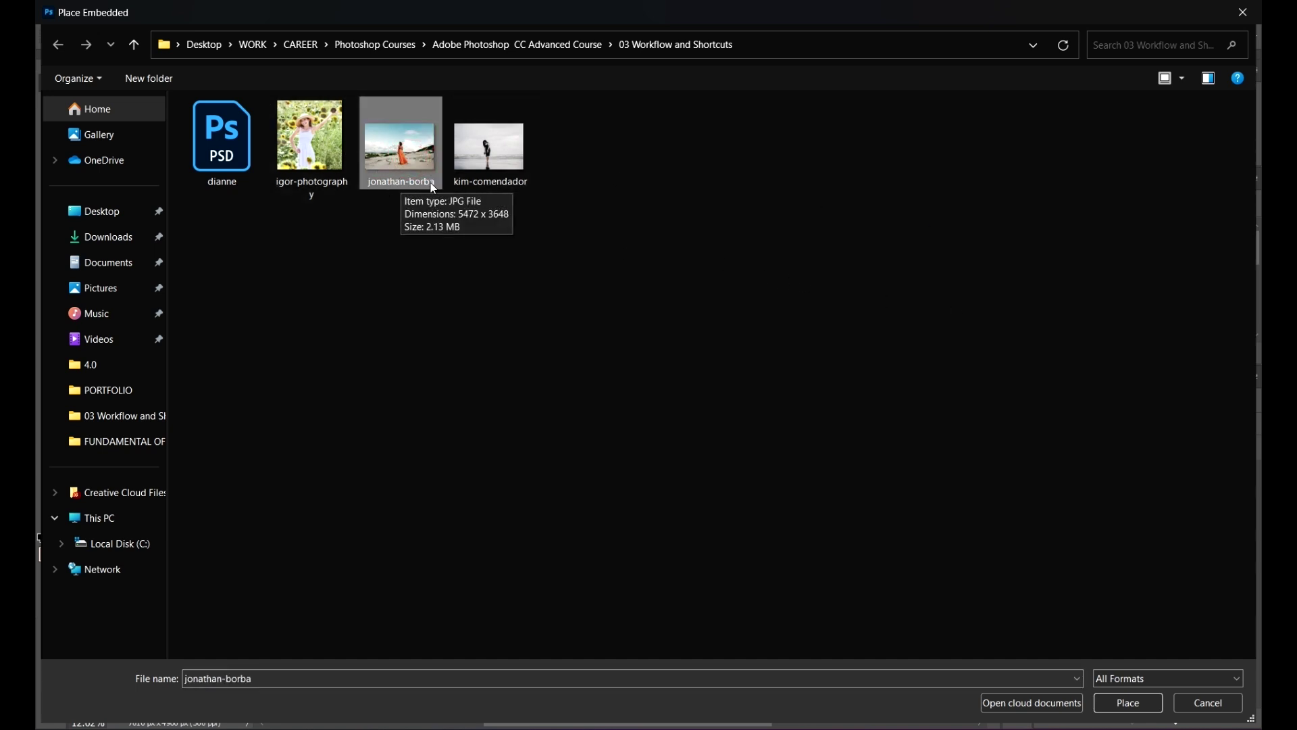
click(1127, 702)
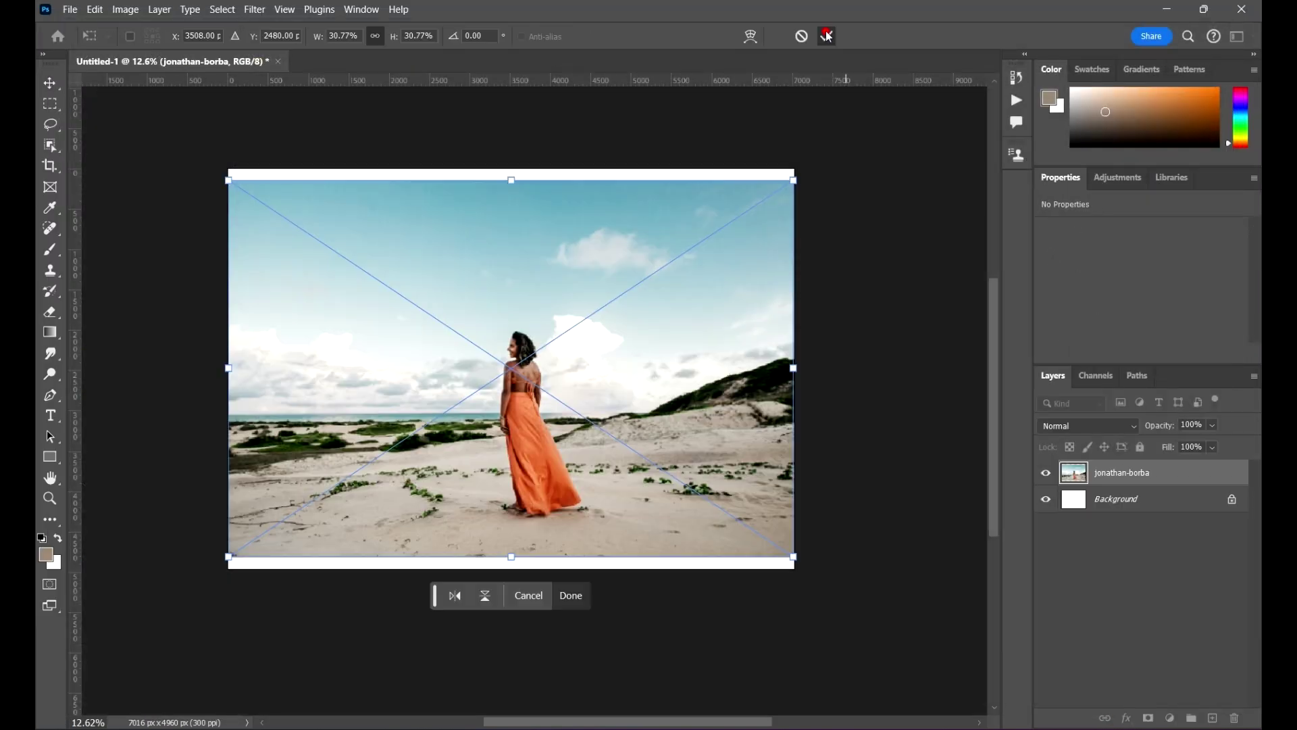
click(825, 36)
click(876, 240)
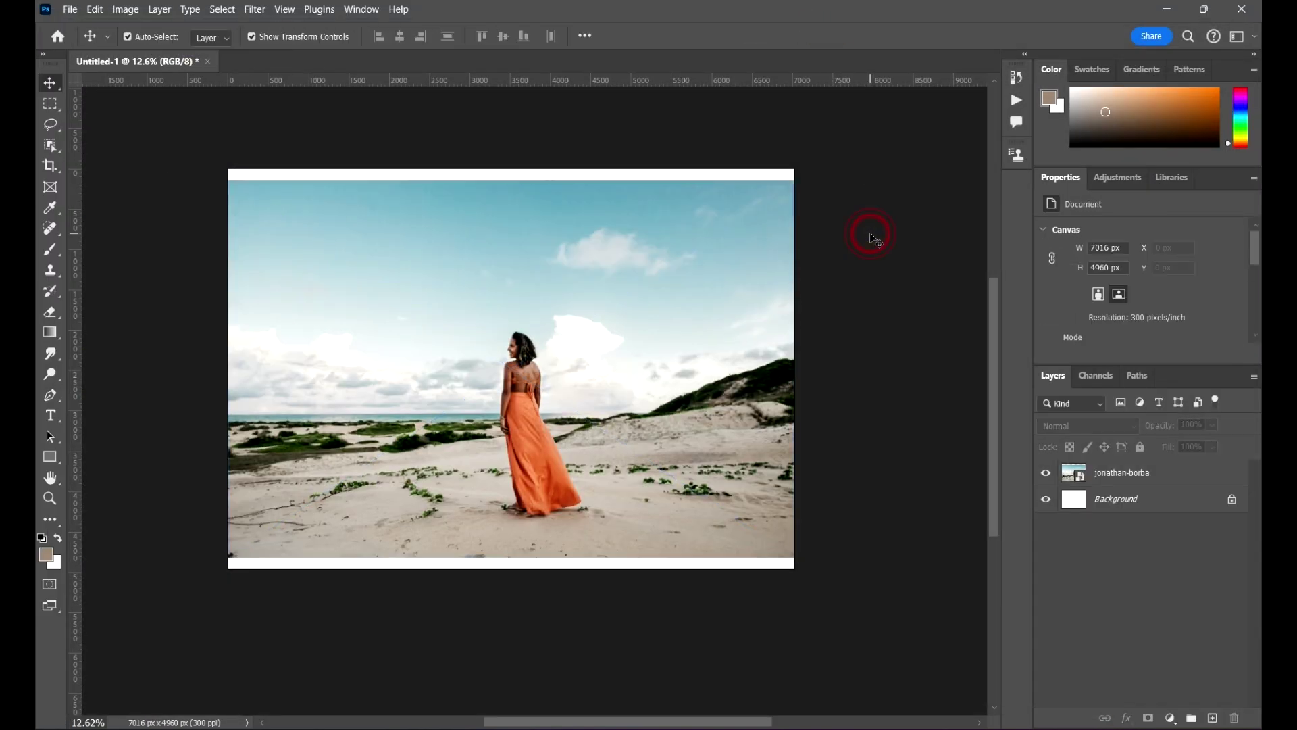
Display the Actions panel in the workspace.
click(362, 10)
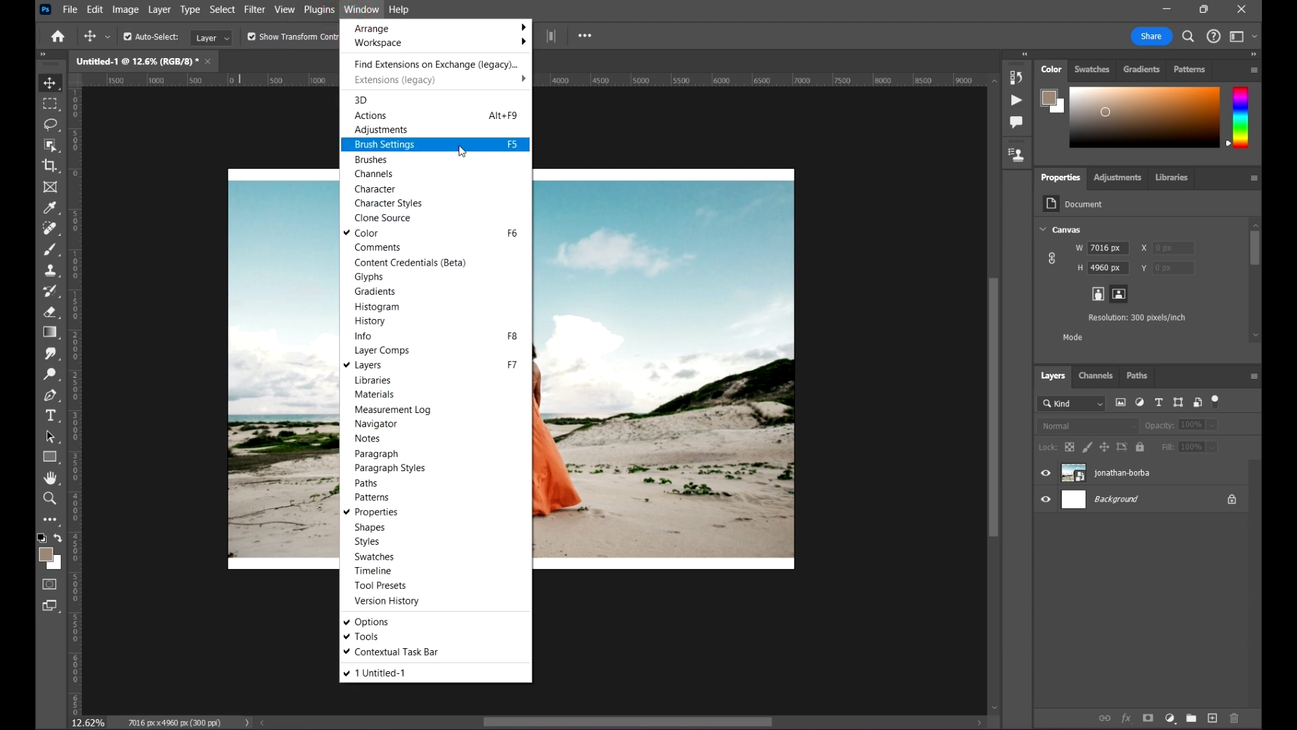
click(434, 116)
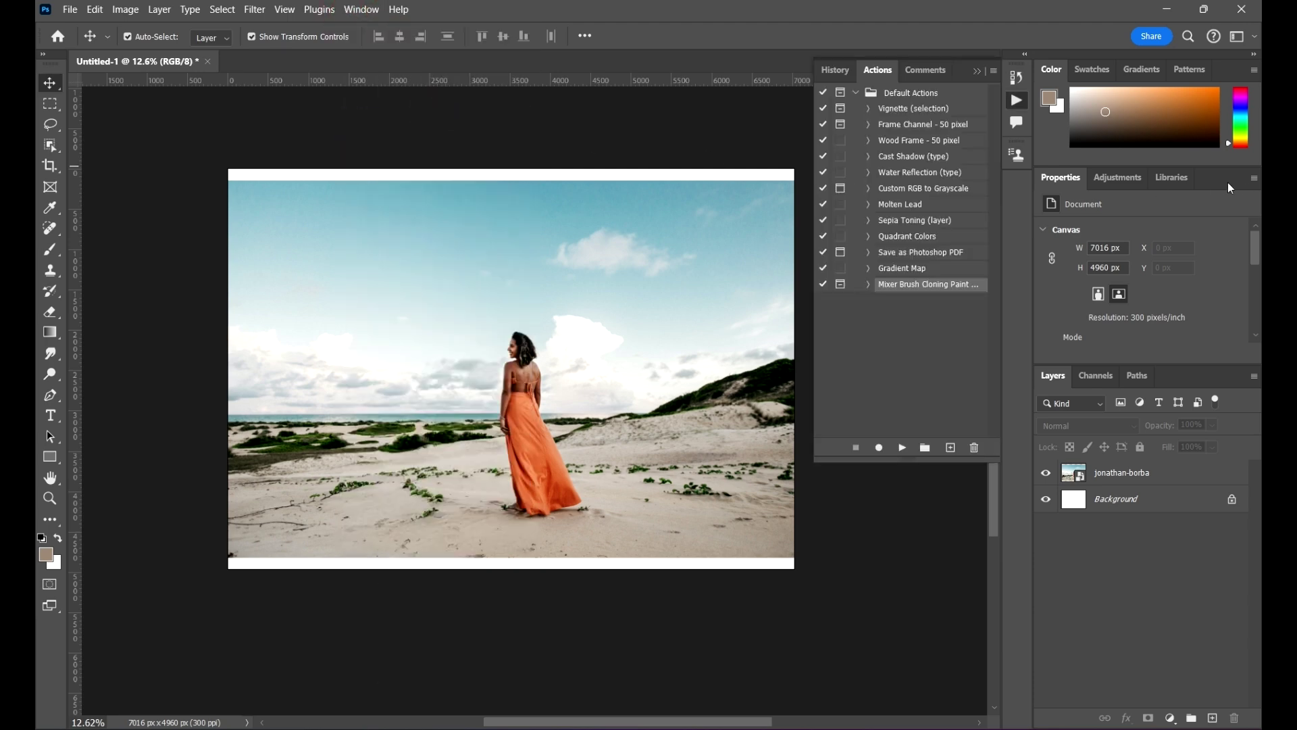
click(361, 9)
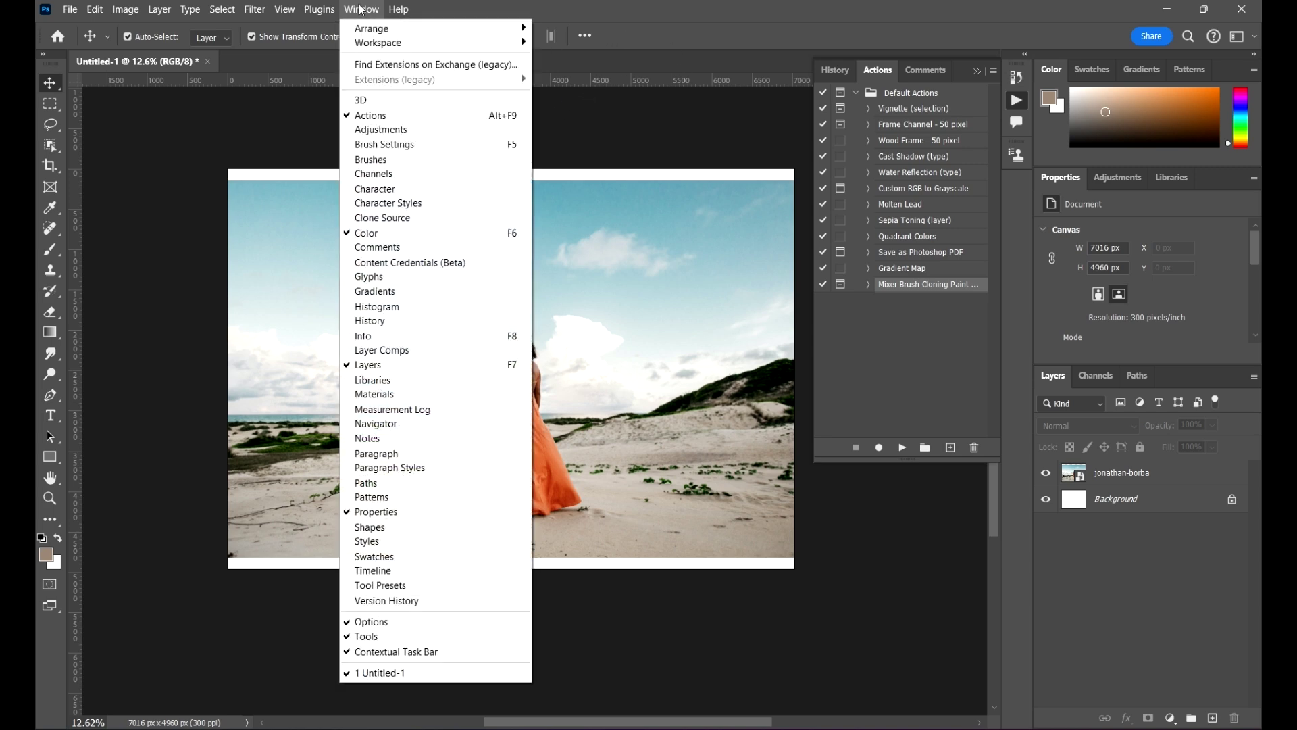
click(770, 12)
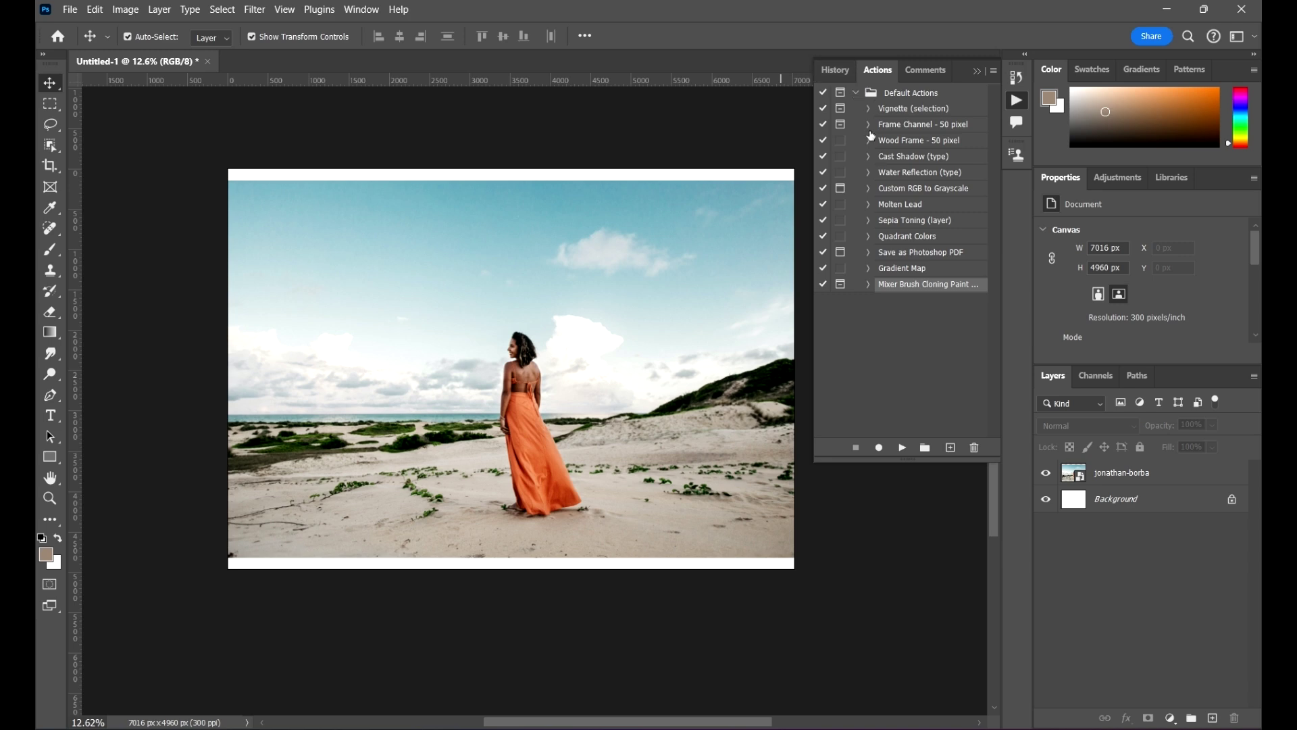
Collapse the Default Actions set and create a new action set named My Set.
click(857, 93)
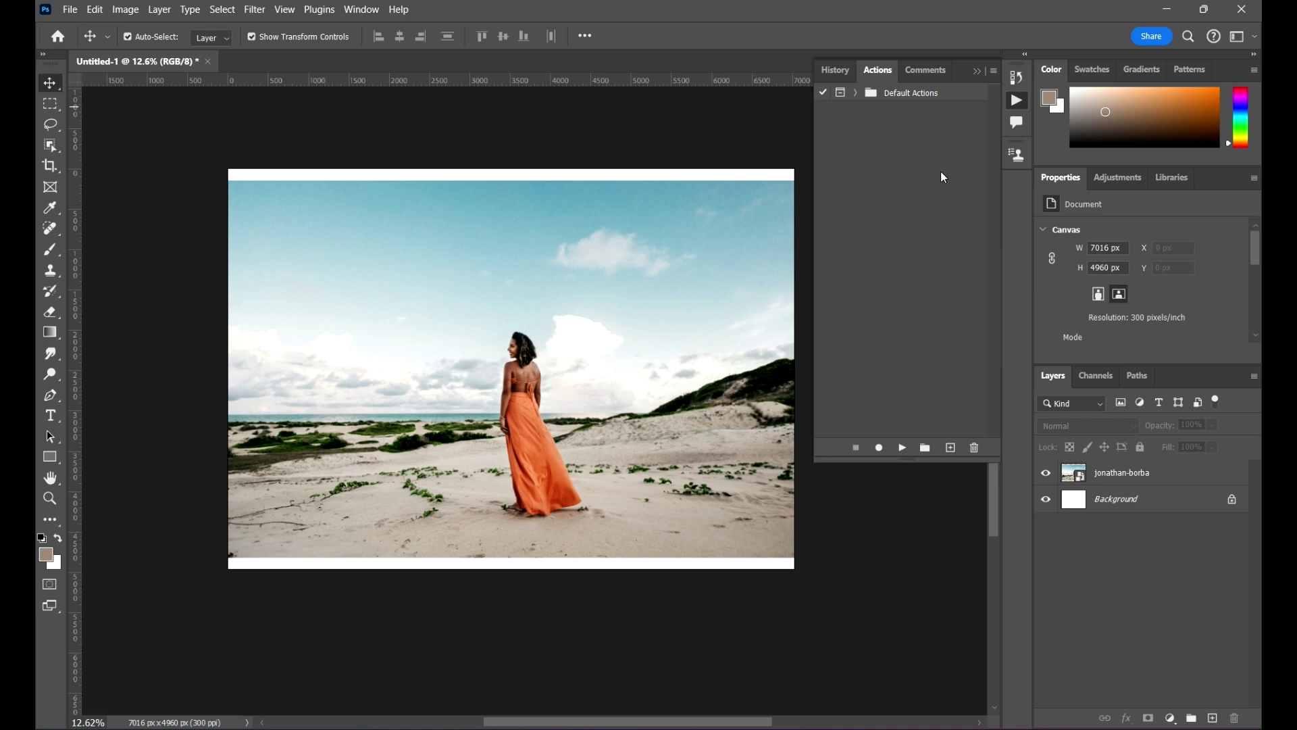
click(927, 449)
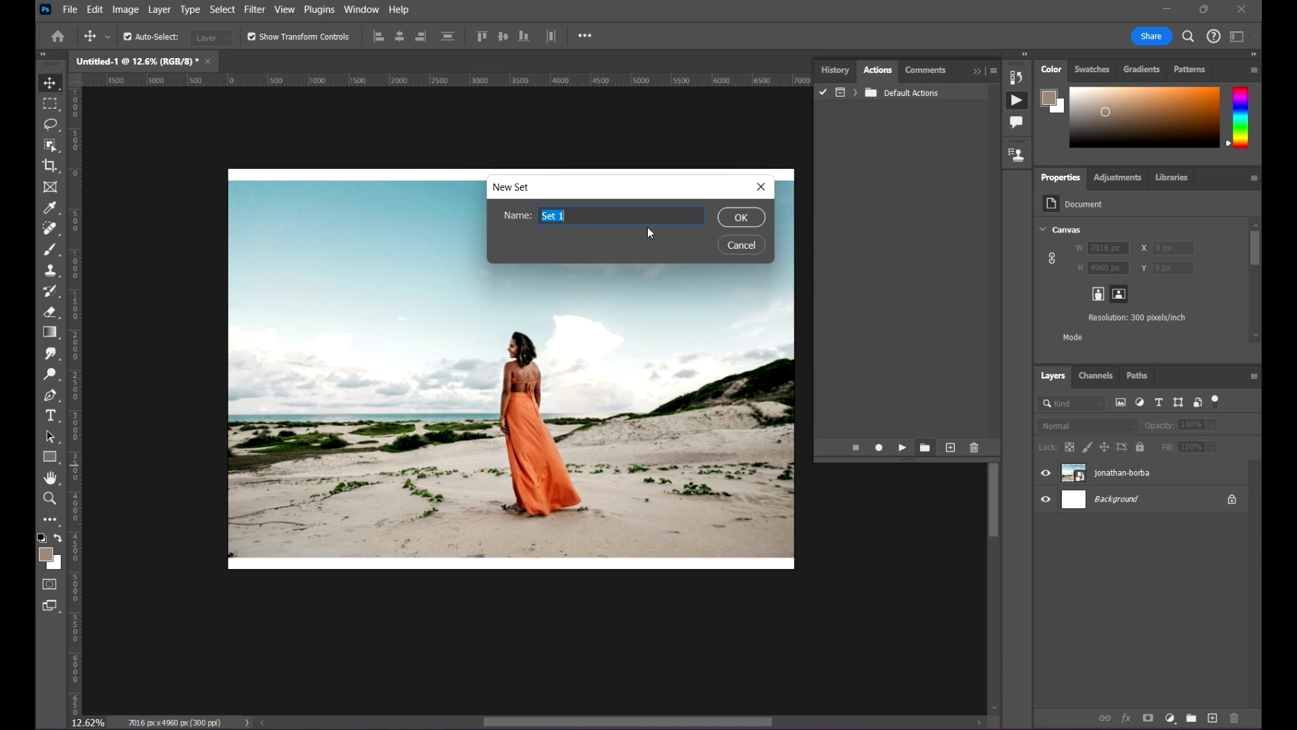
text(My Set)
click(741, 219)
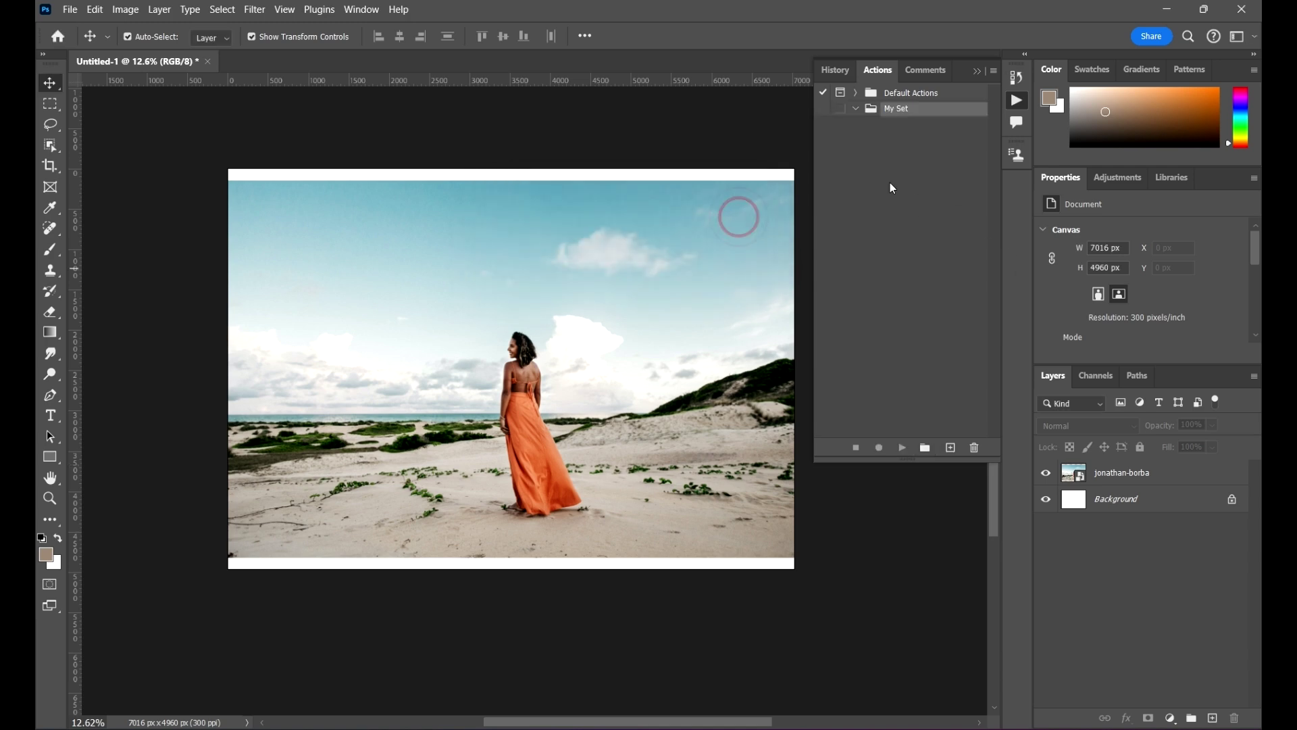
click(936, 95)
click(882, 111)
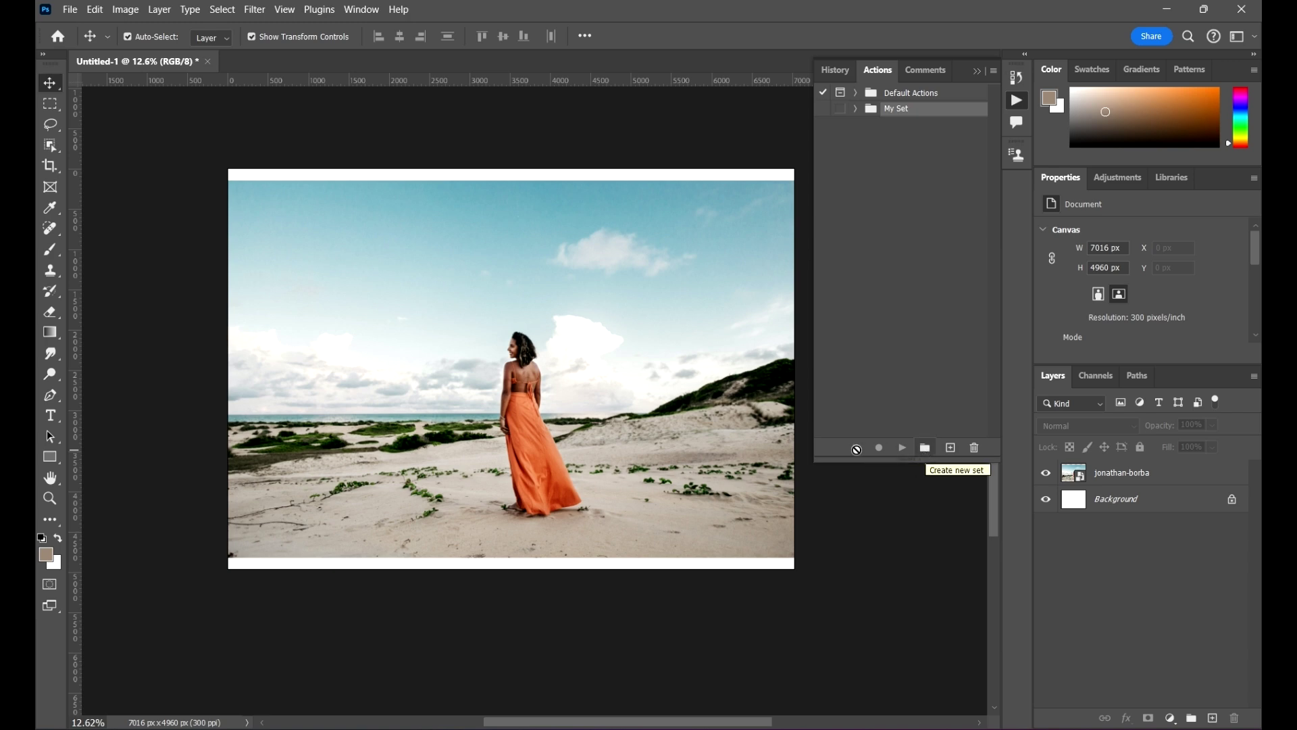
click(936, 215)
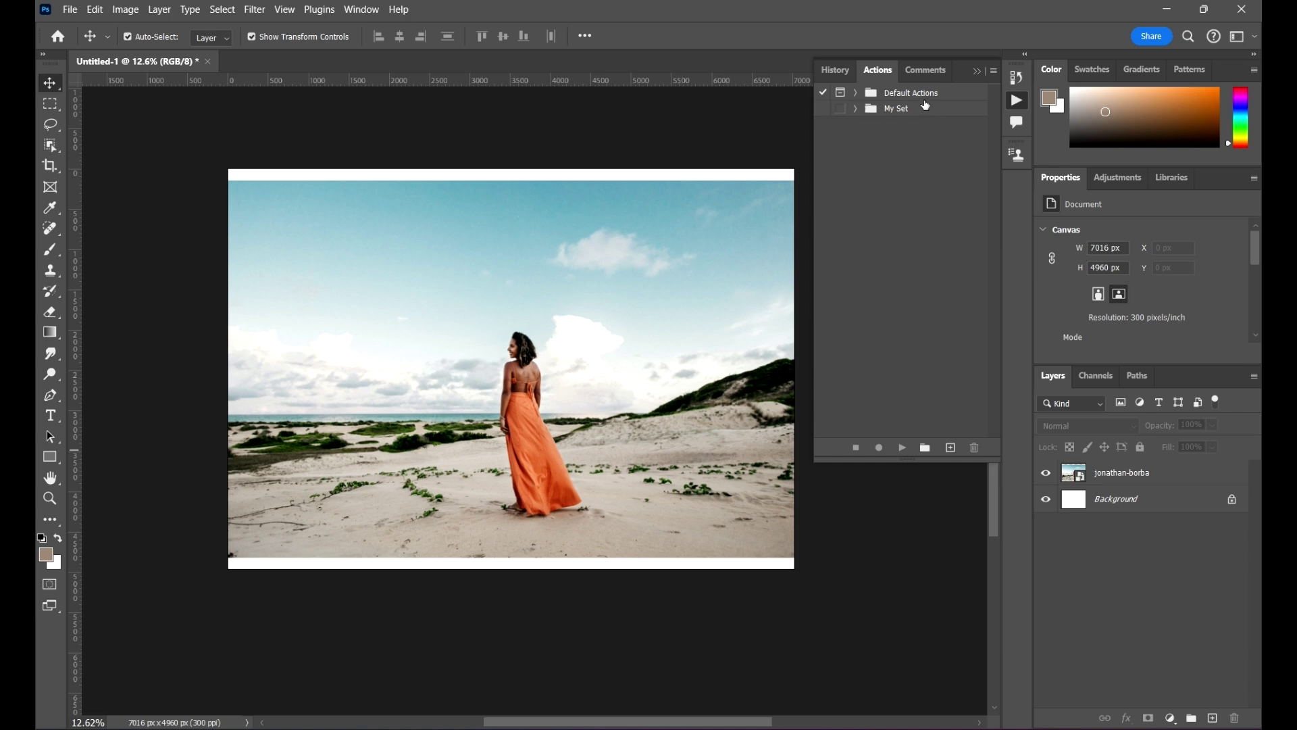
Play the Save as Photoshop PDF default action and cancel its save dialog.
click(902, 96)
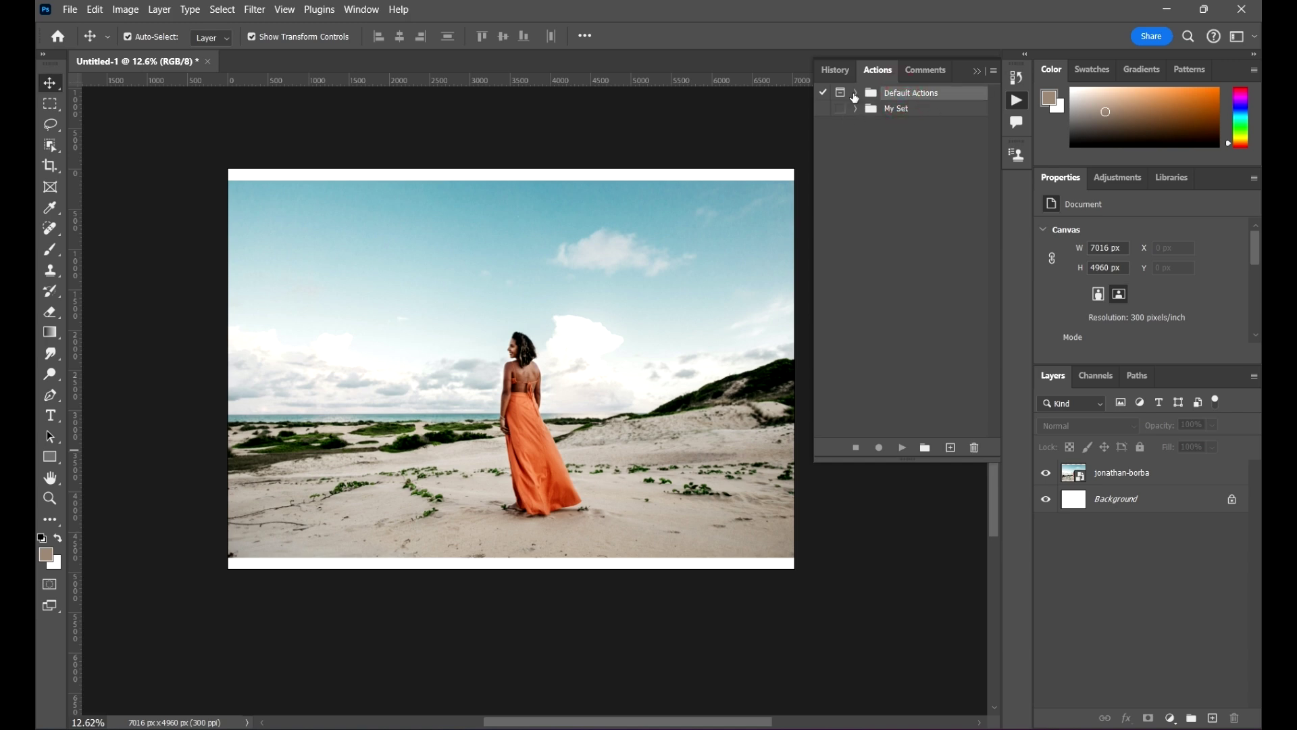
click(855, 95)
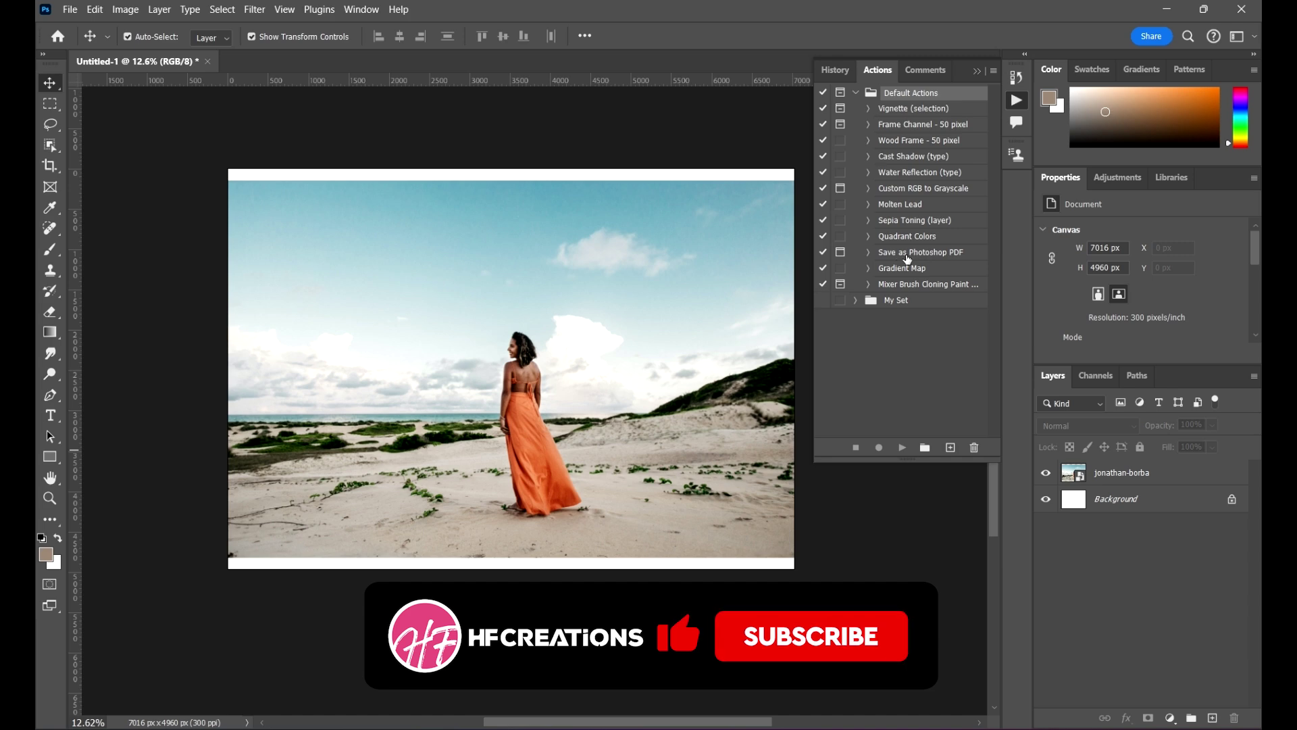
click(931, 253)
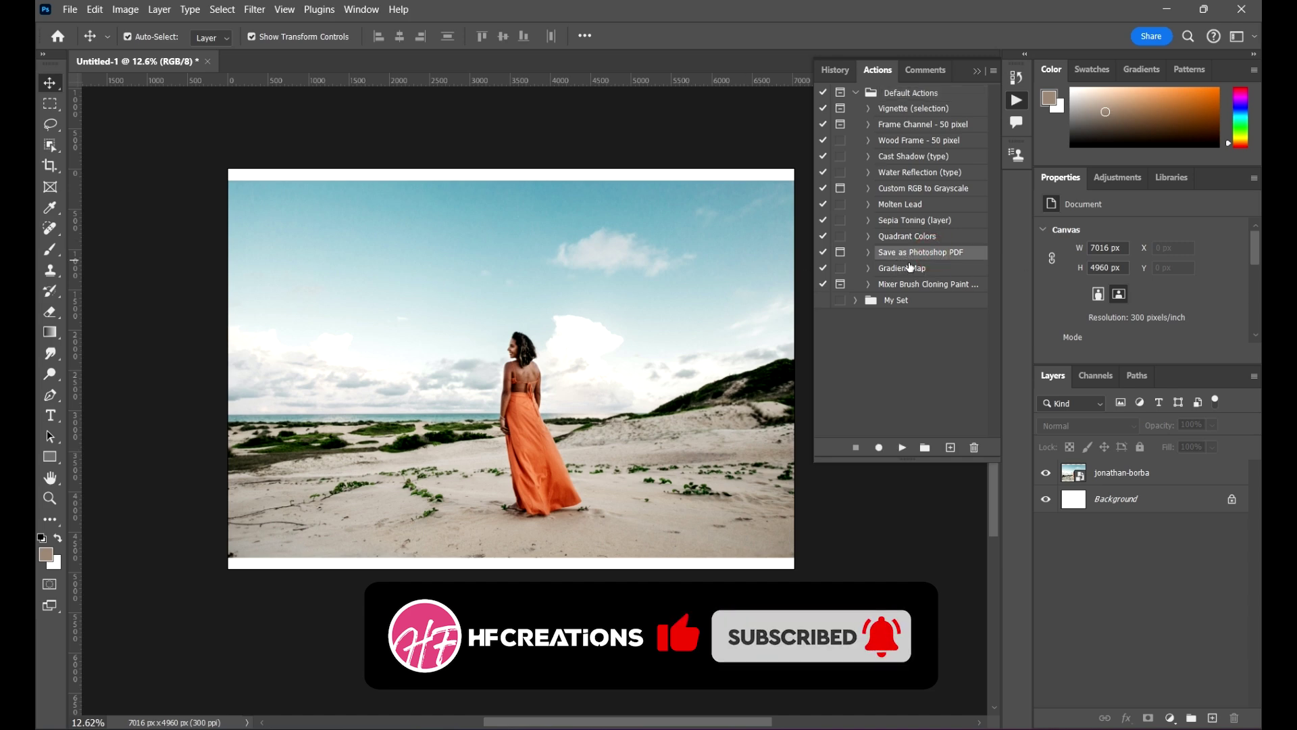
click(902, 447)
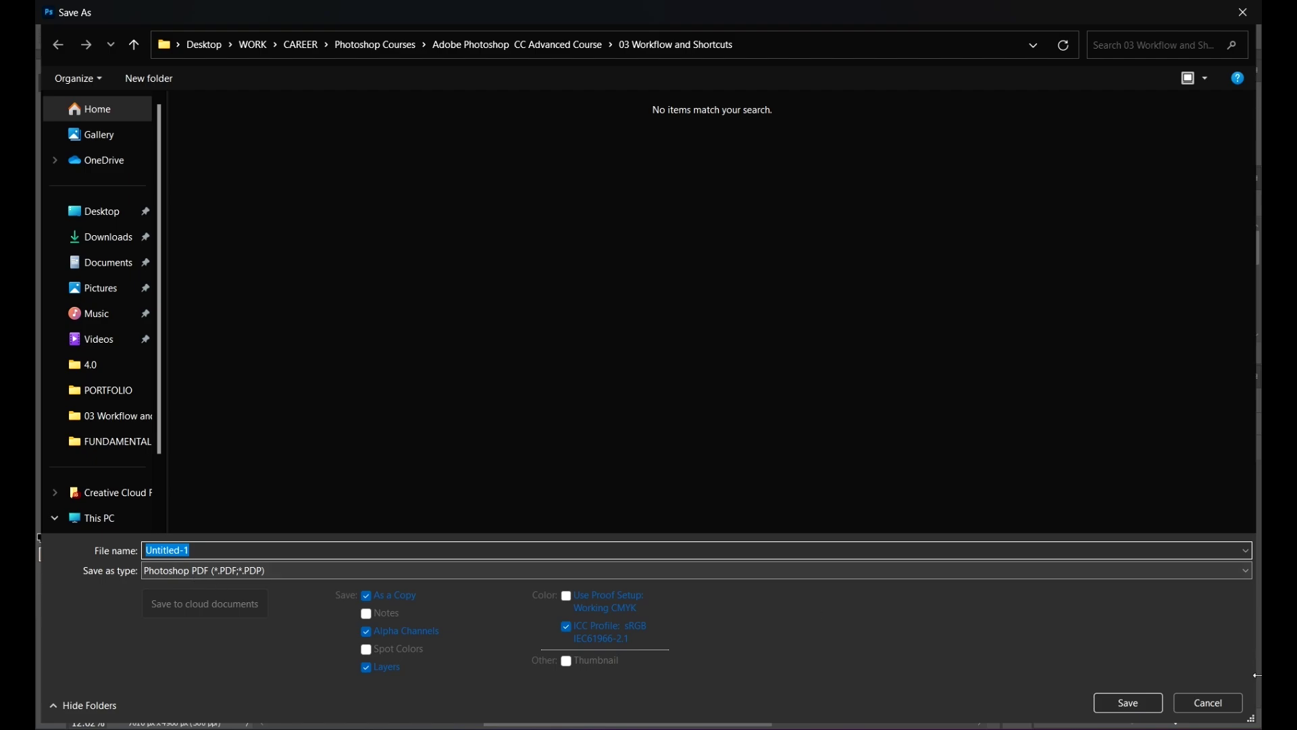
click(1209, 702)
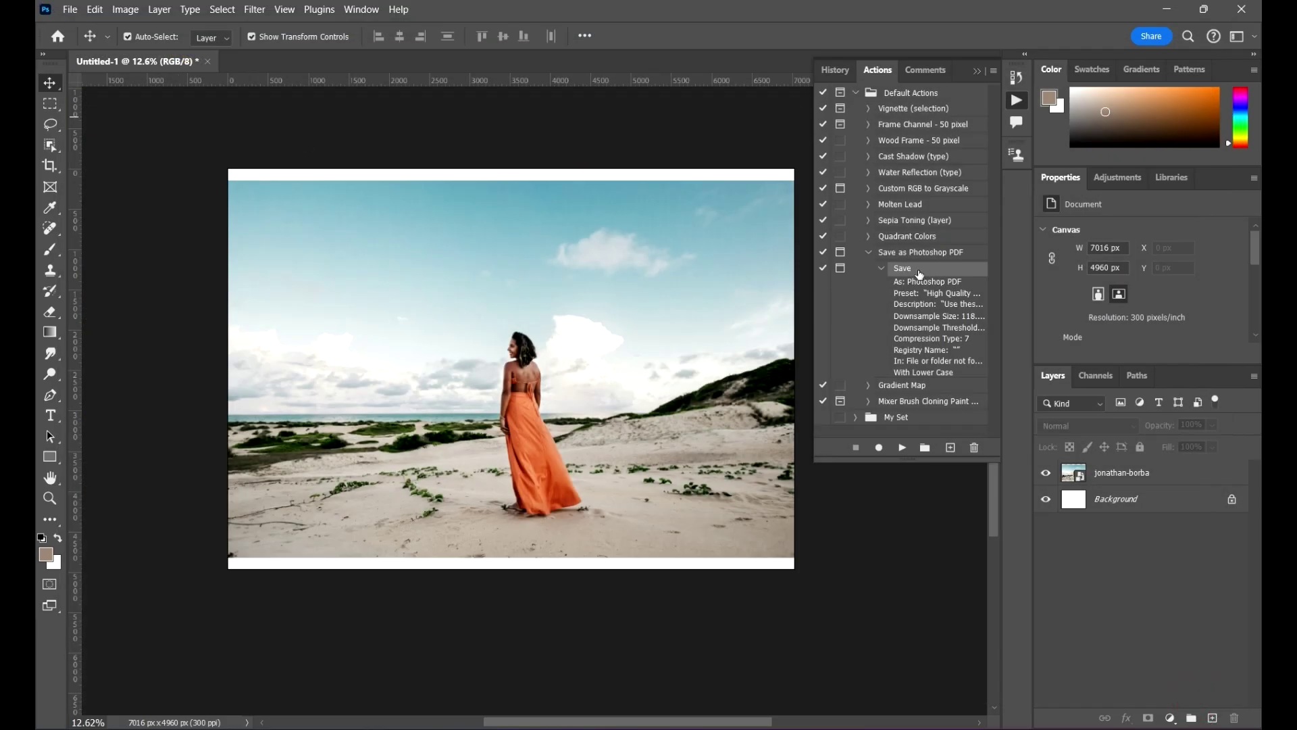
click(867, 254)
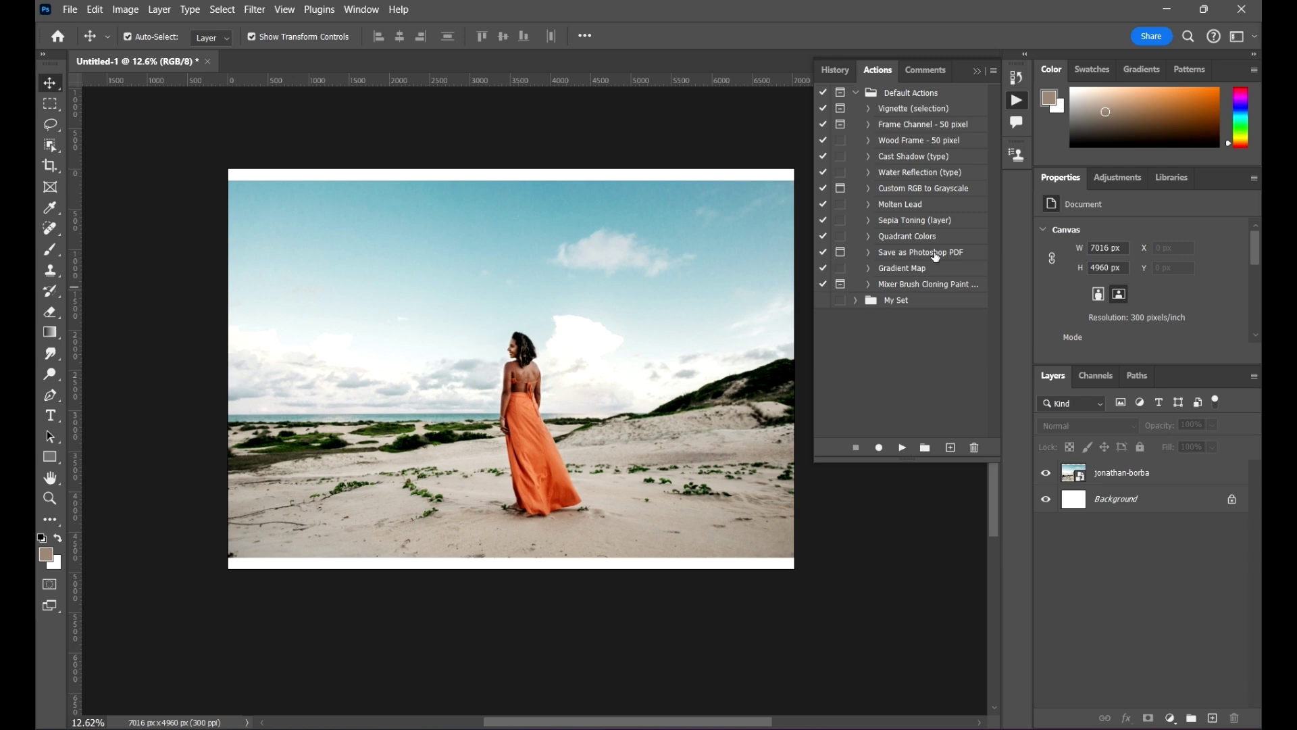
Run the Sepia Toning (layer) default action on the jonathan-borba layer.
click(1143, 473)
click(913, 220)
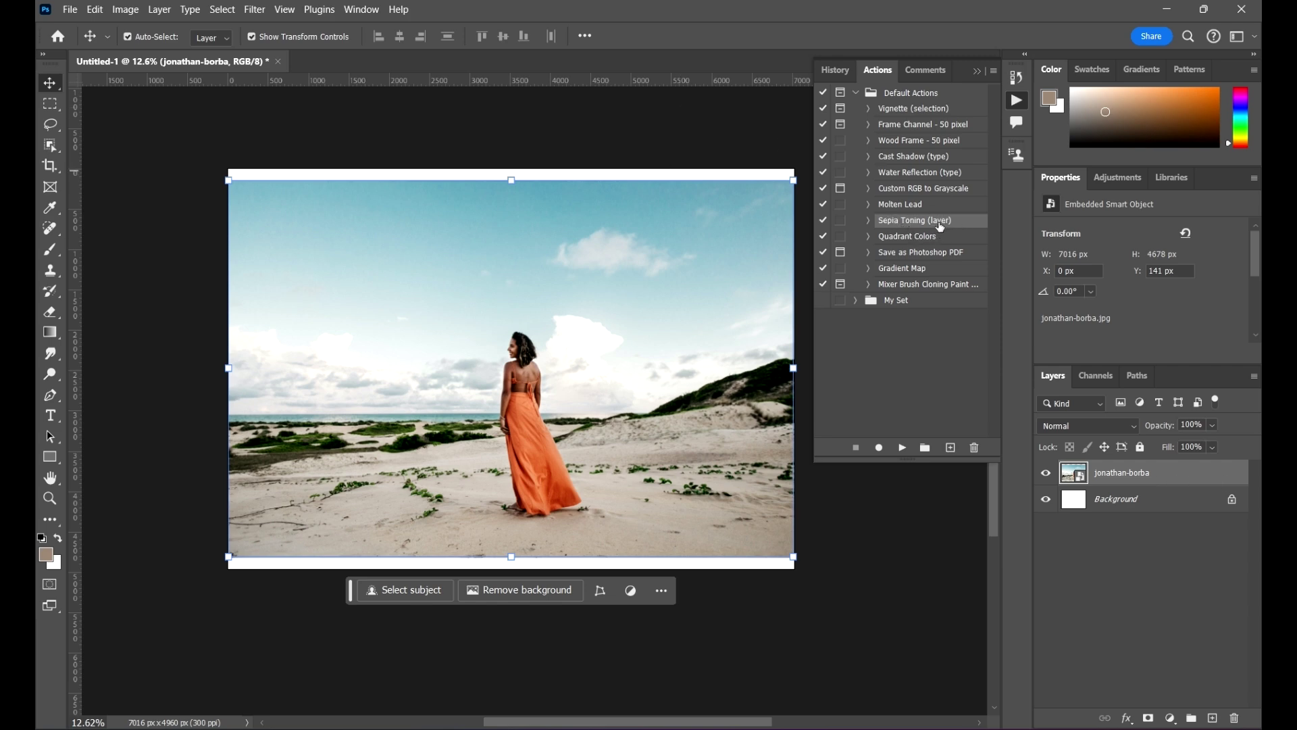
click(902, 448)
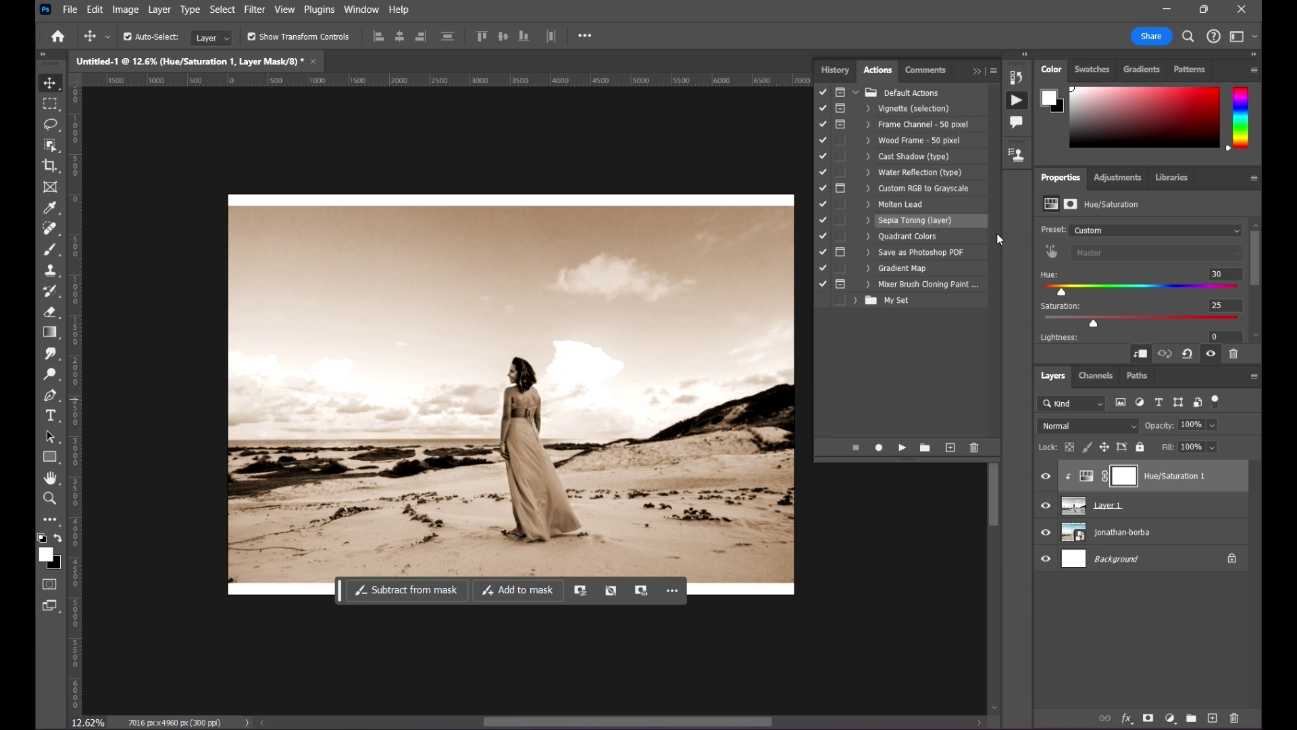
Delete the Hue/Saturation 1 adjustment layer and the grayscale Layer 1 to remove the sepia effect.
click(1219, 484)
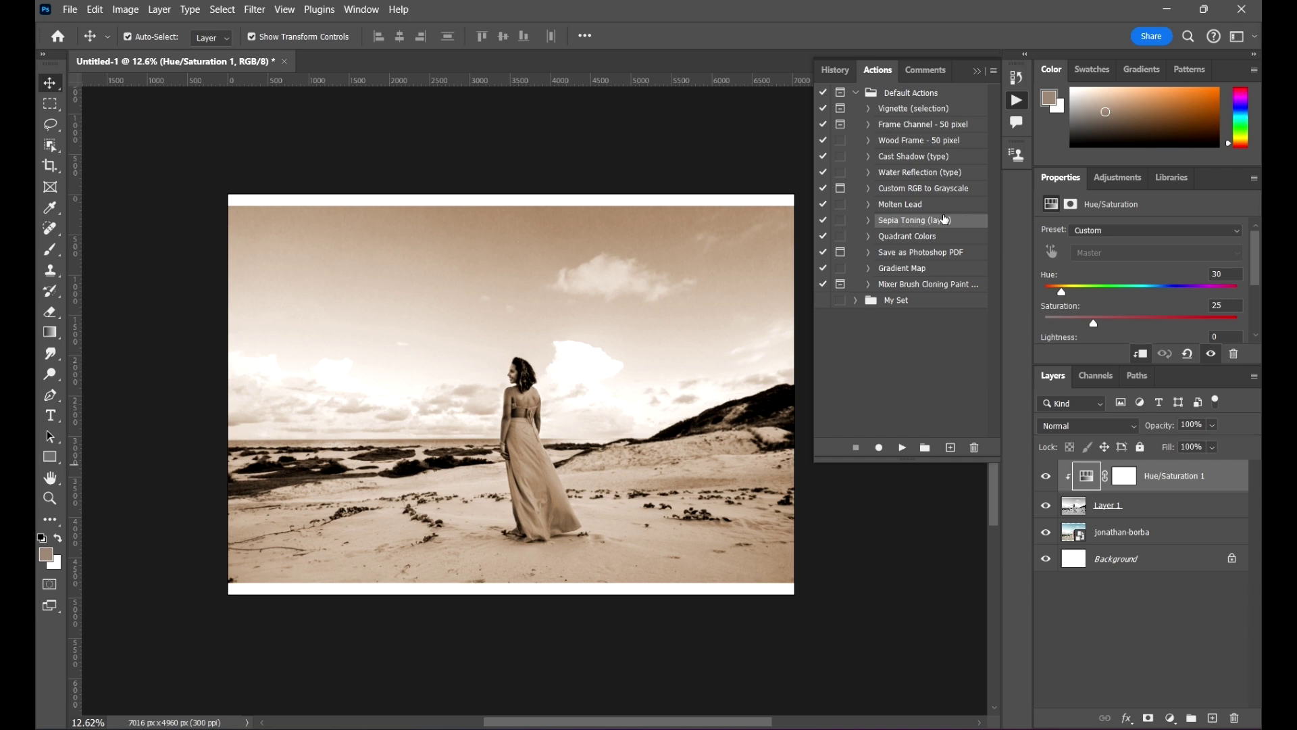
click(1228, 478)
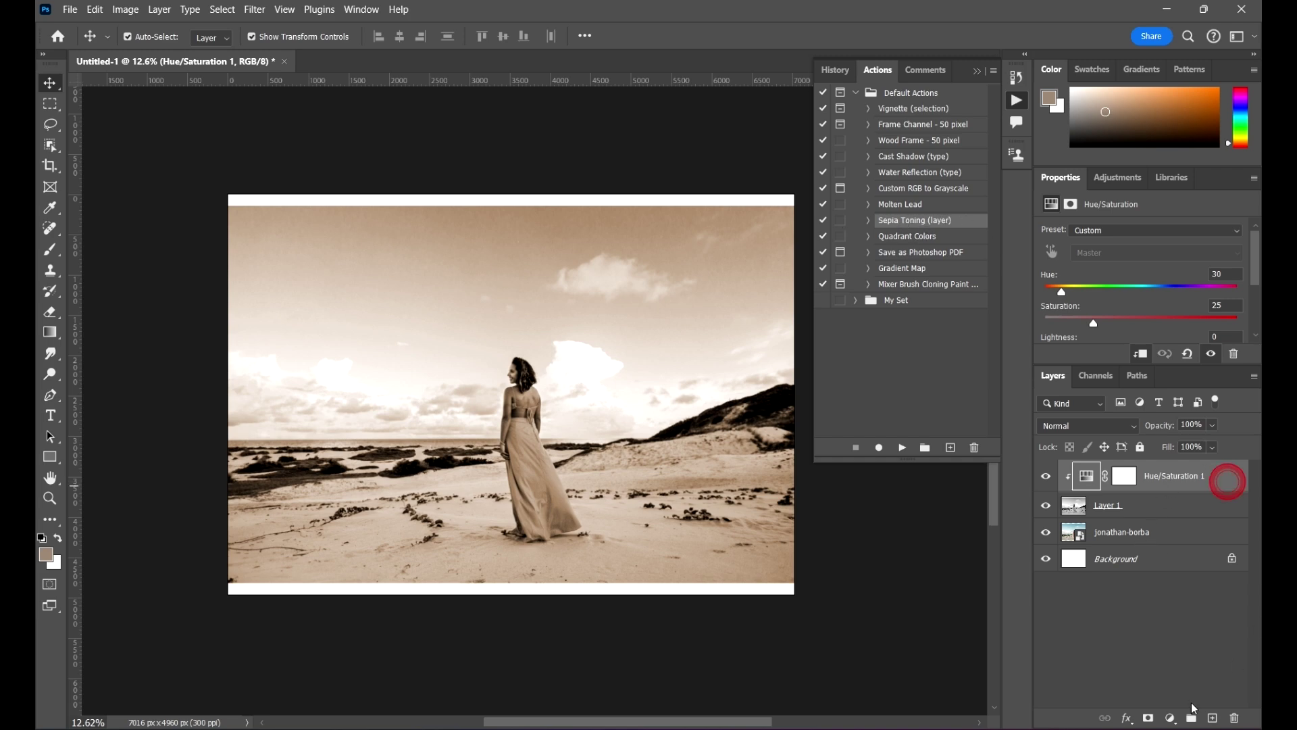
click(1236, 720)
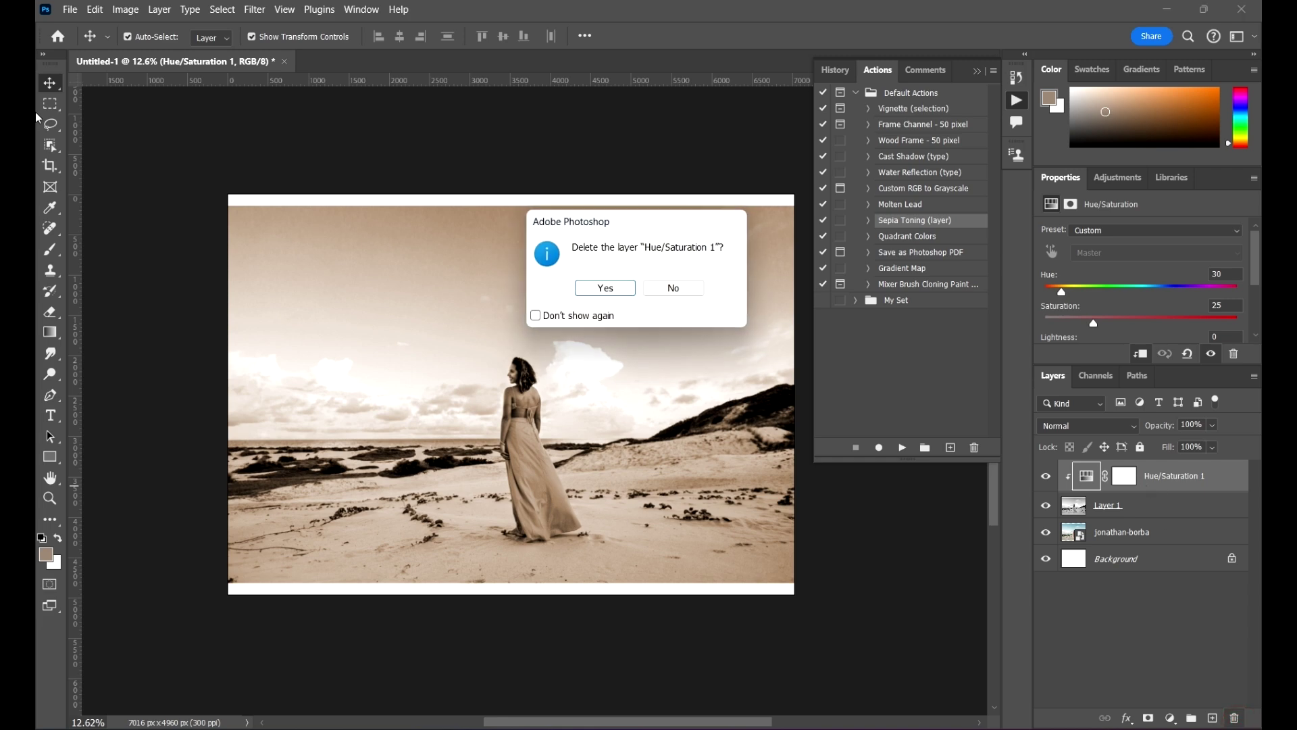
click(622, 296)
click(1190, 485)
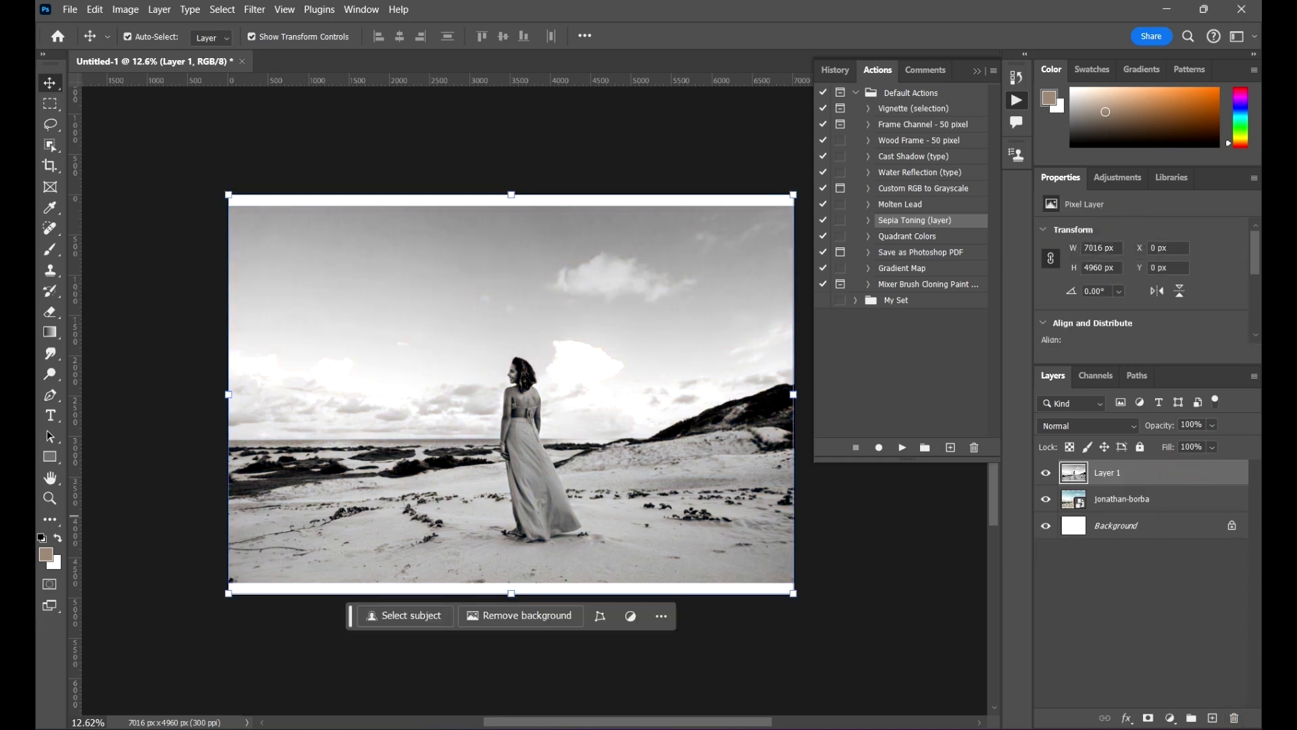
click(1236, 719)
click(606, 286)
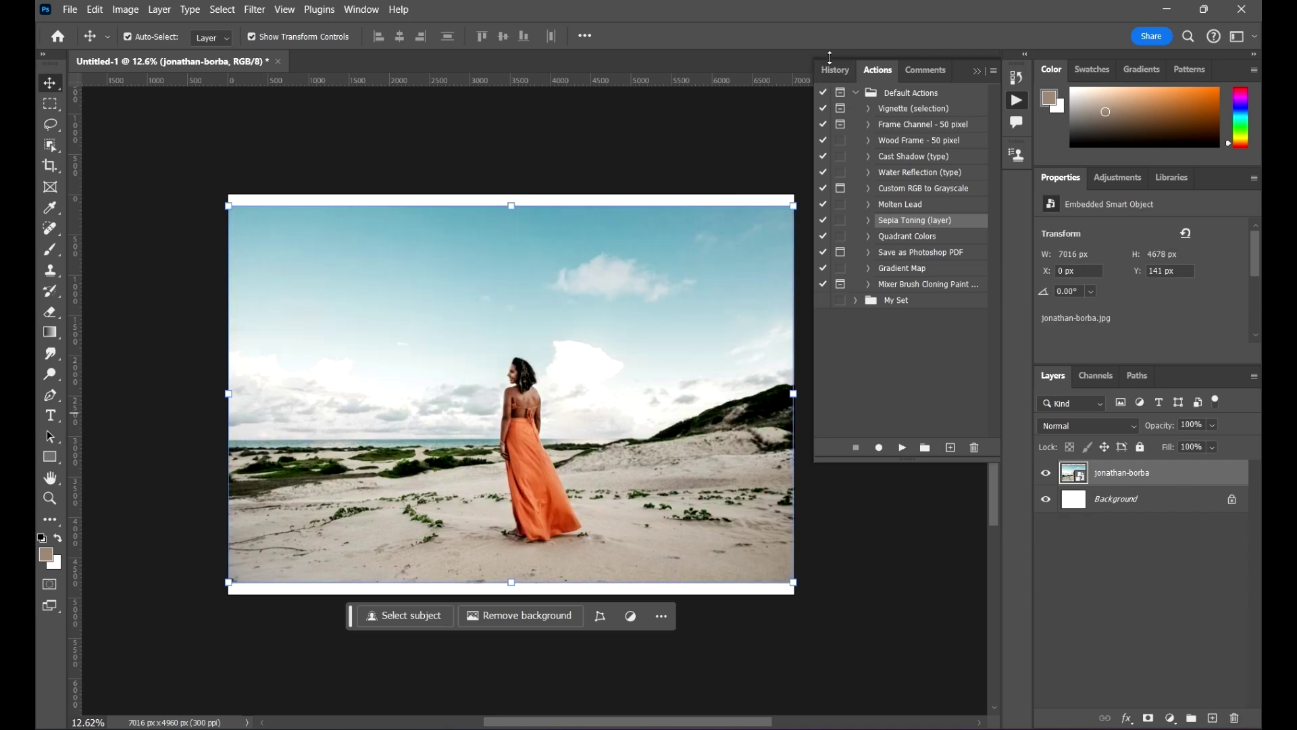
Set up a new action named Noise in the My Set action set.
click(855, 93)
click(909, 110)
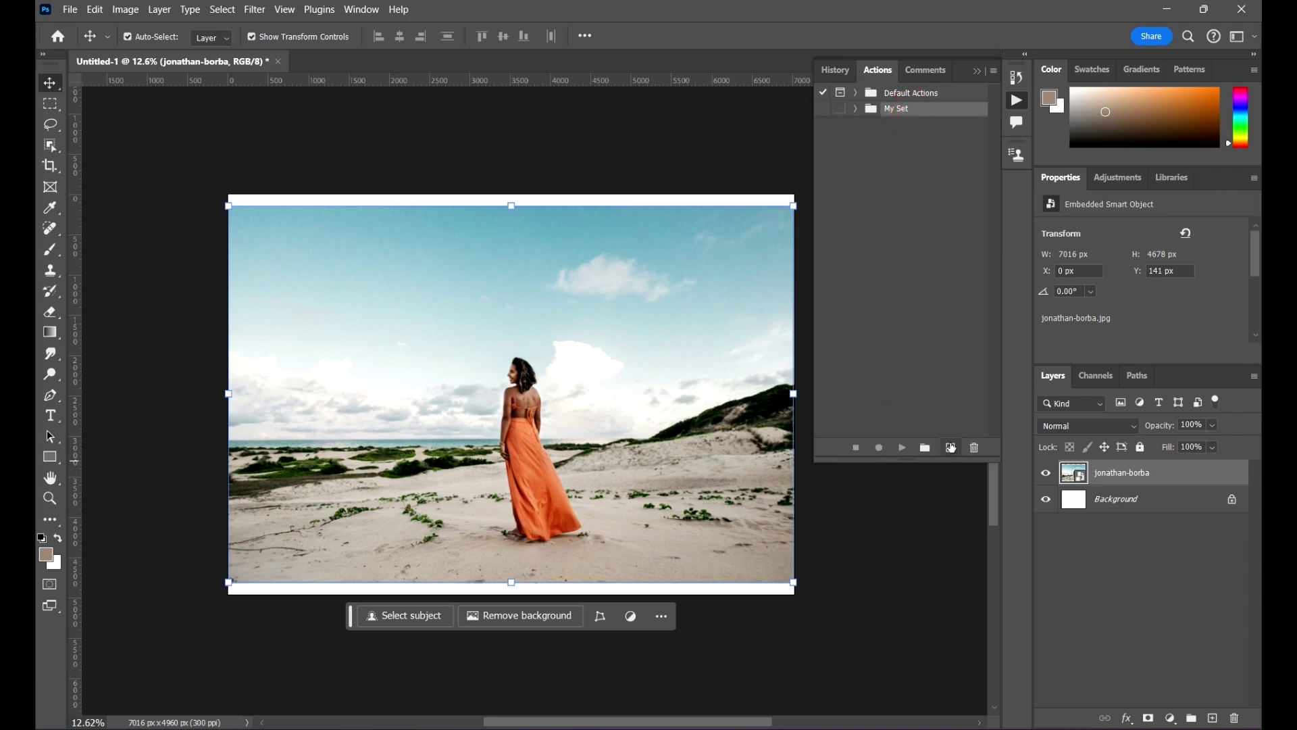
click(949, 448)
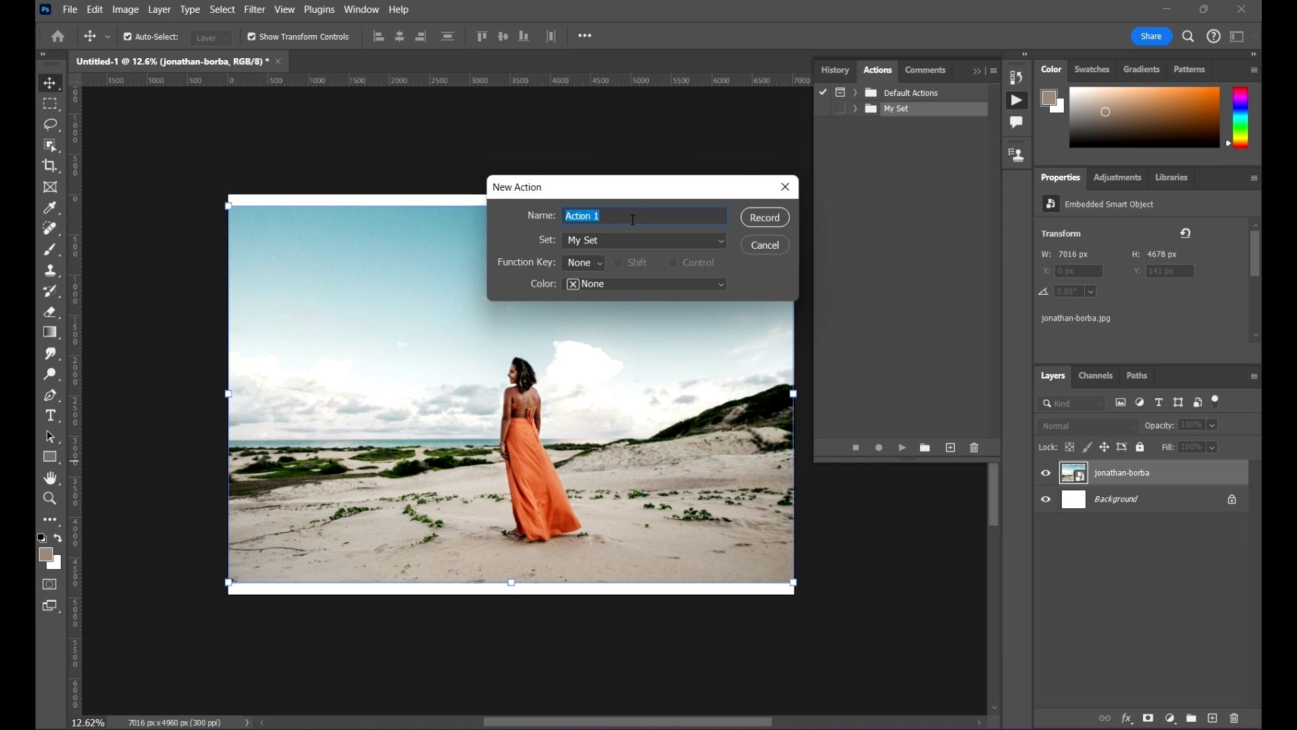
text(Noise)
click(568, 242)
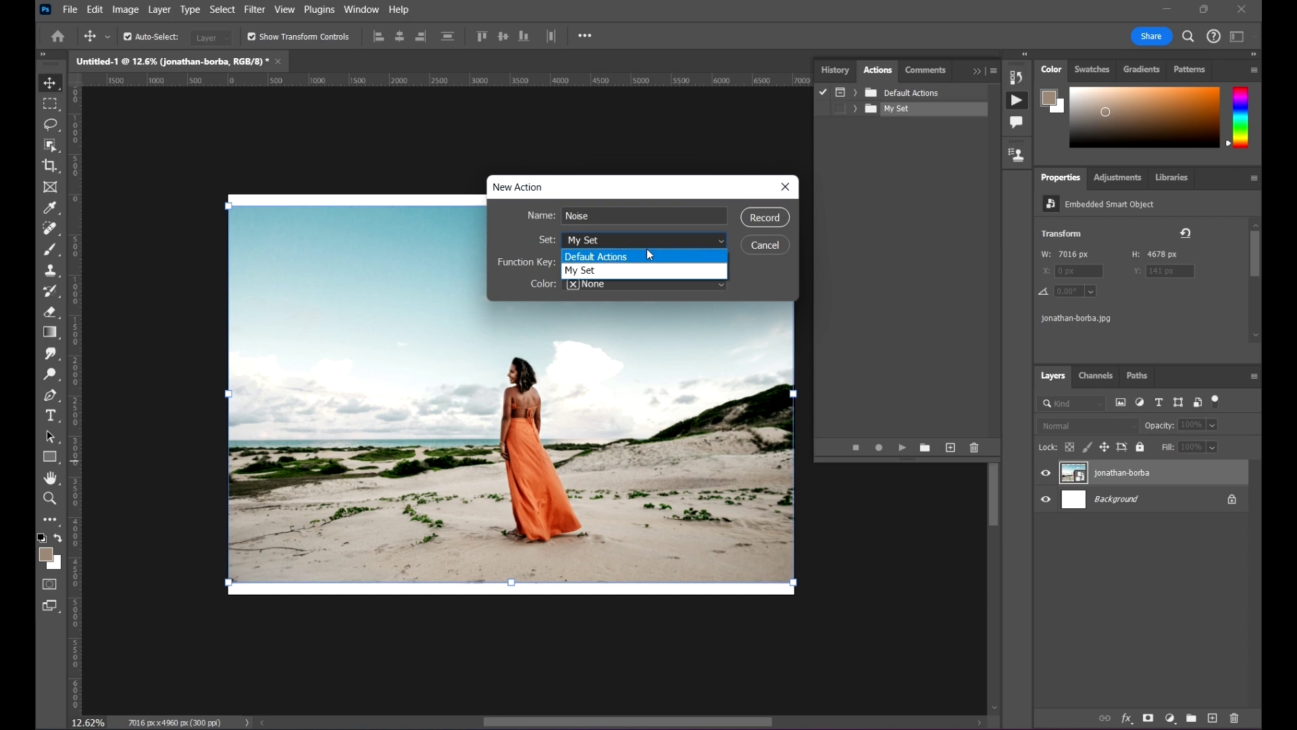
click(567, 270)
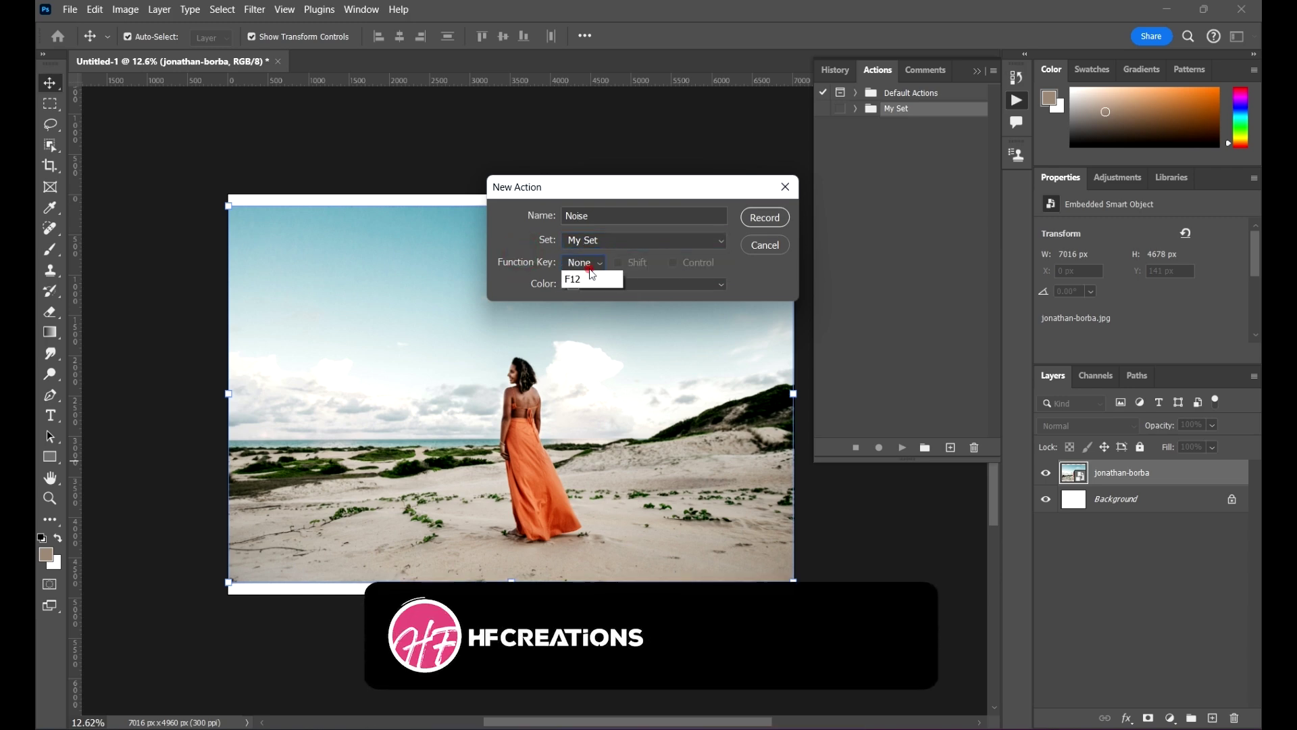
Assign the Yellow color to the Noise action, leave its function key at None, and start recording it.
click(592, 268)
click(590, 267)
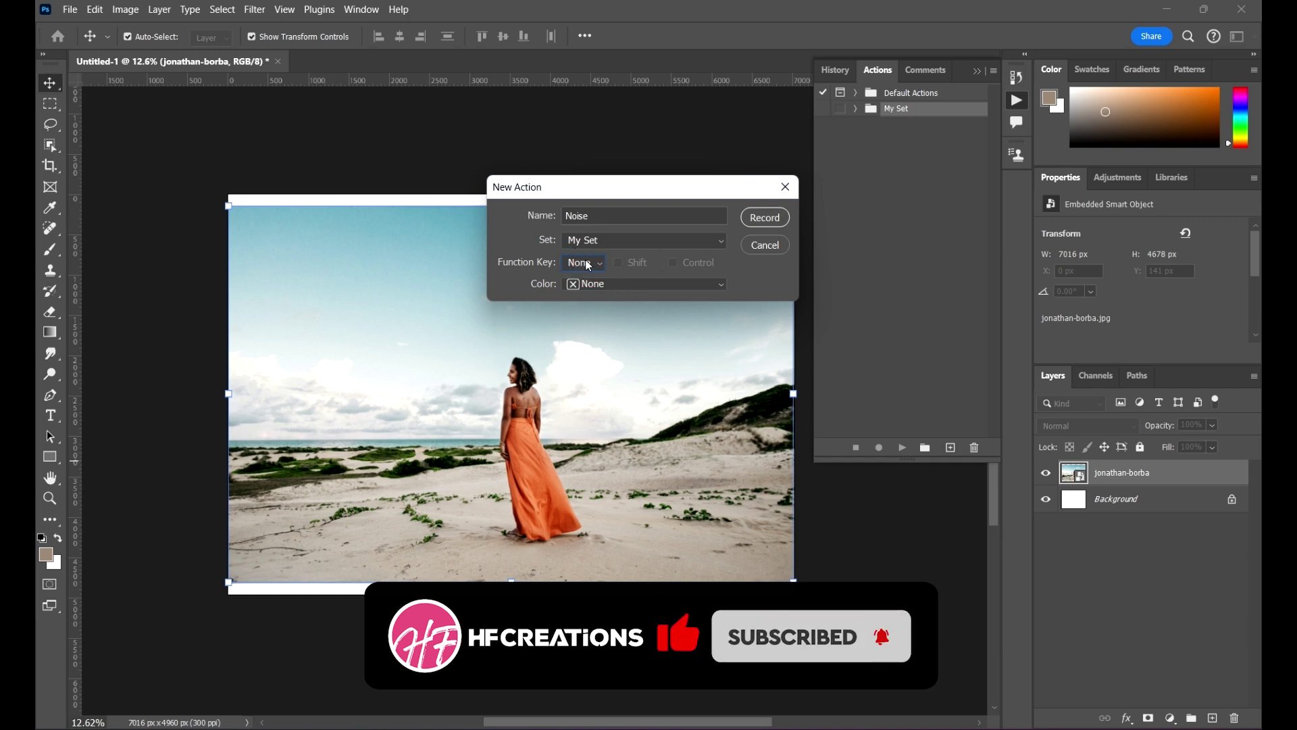
click(642, 284)
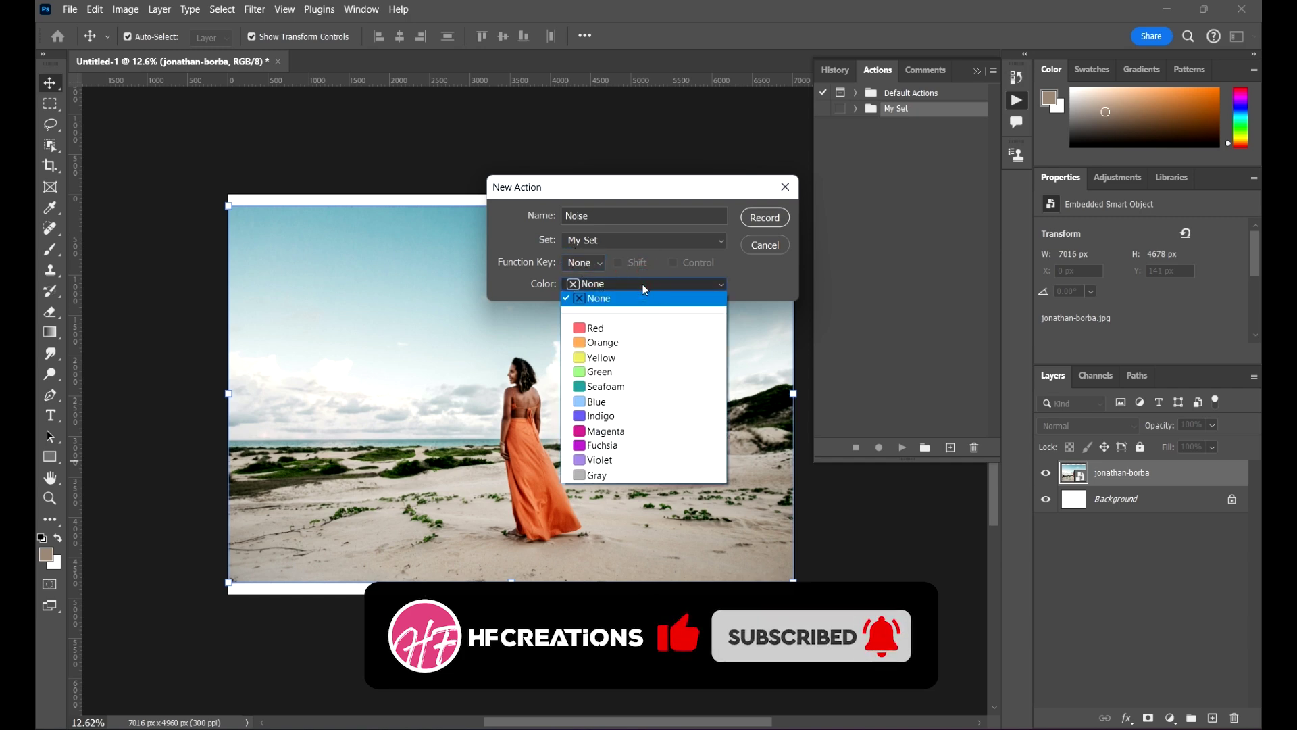
click(760, 278)
click(684, 282)
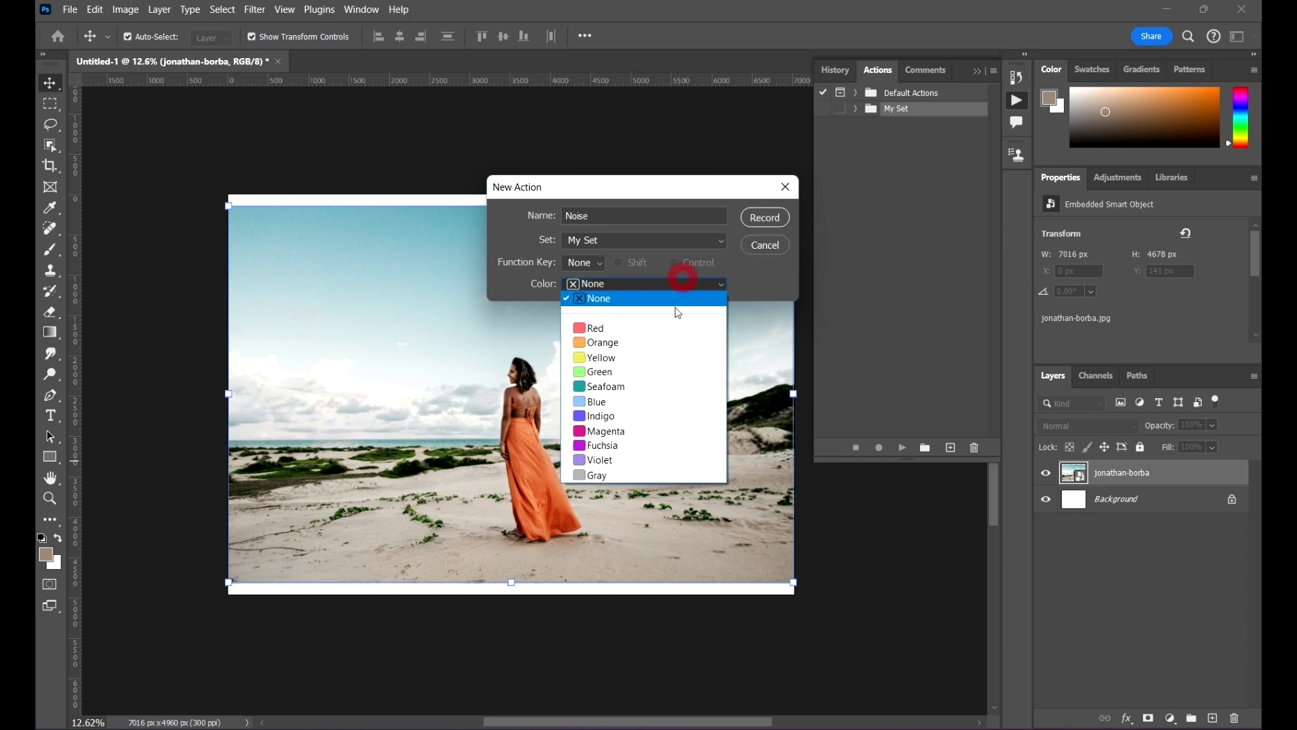
click(617, 353)
click(772, 216)
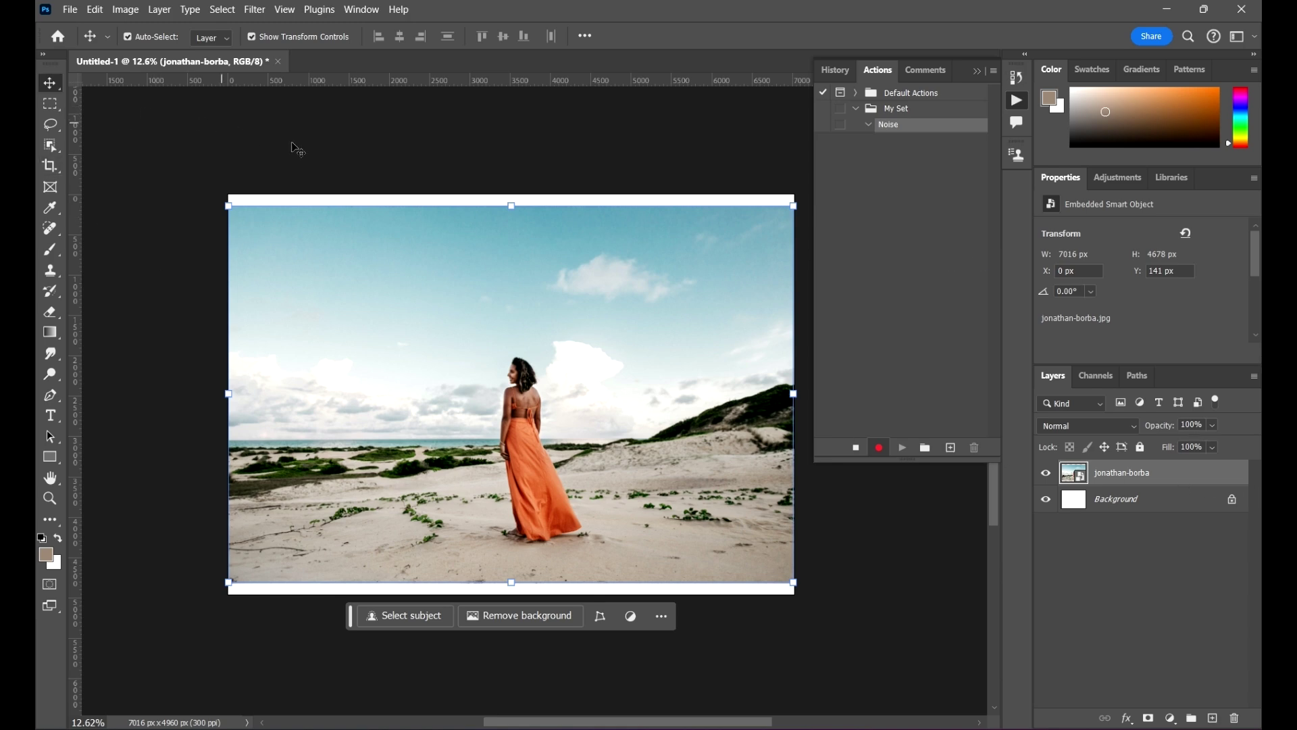
Add 73.64% Uniform noise to the jonathan-borba layer and stop recording the Noise action.
click(254, 8)
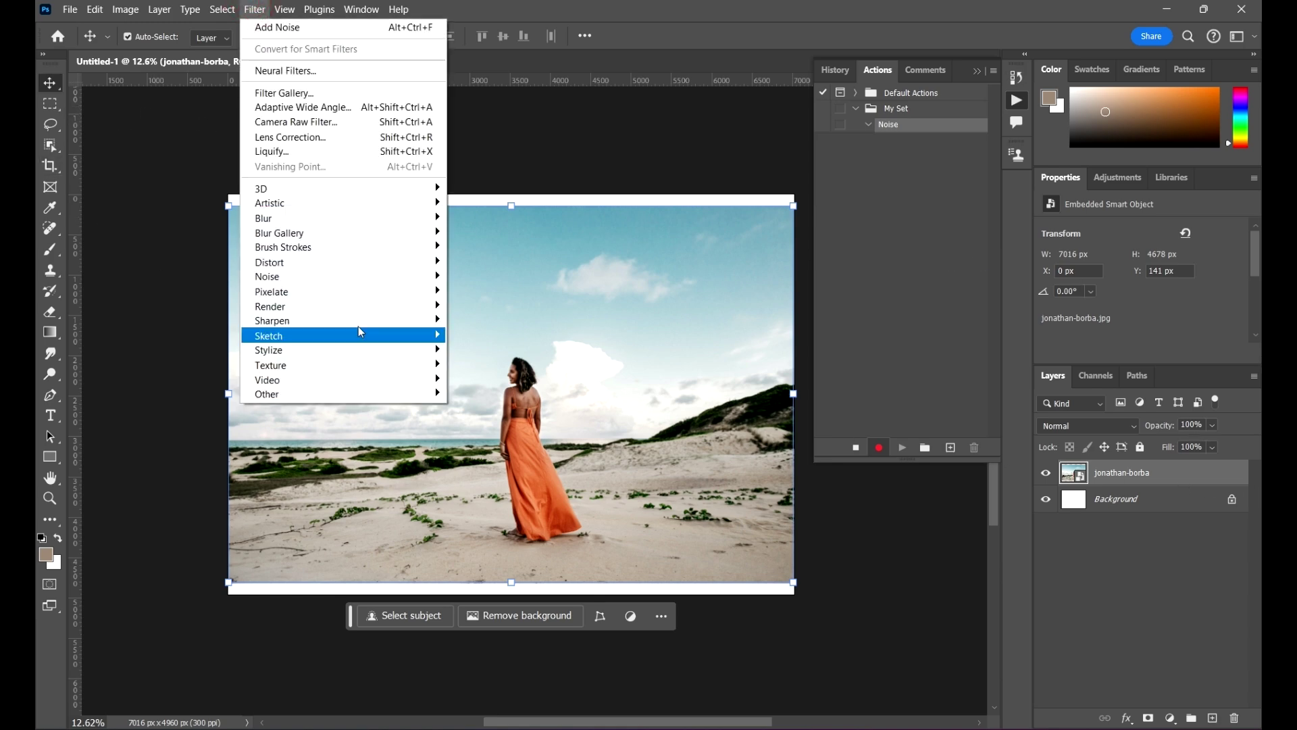
mouse_move(376, 277)
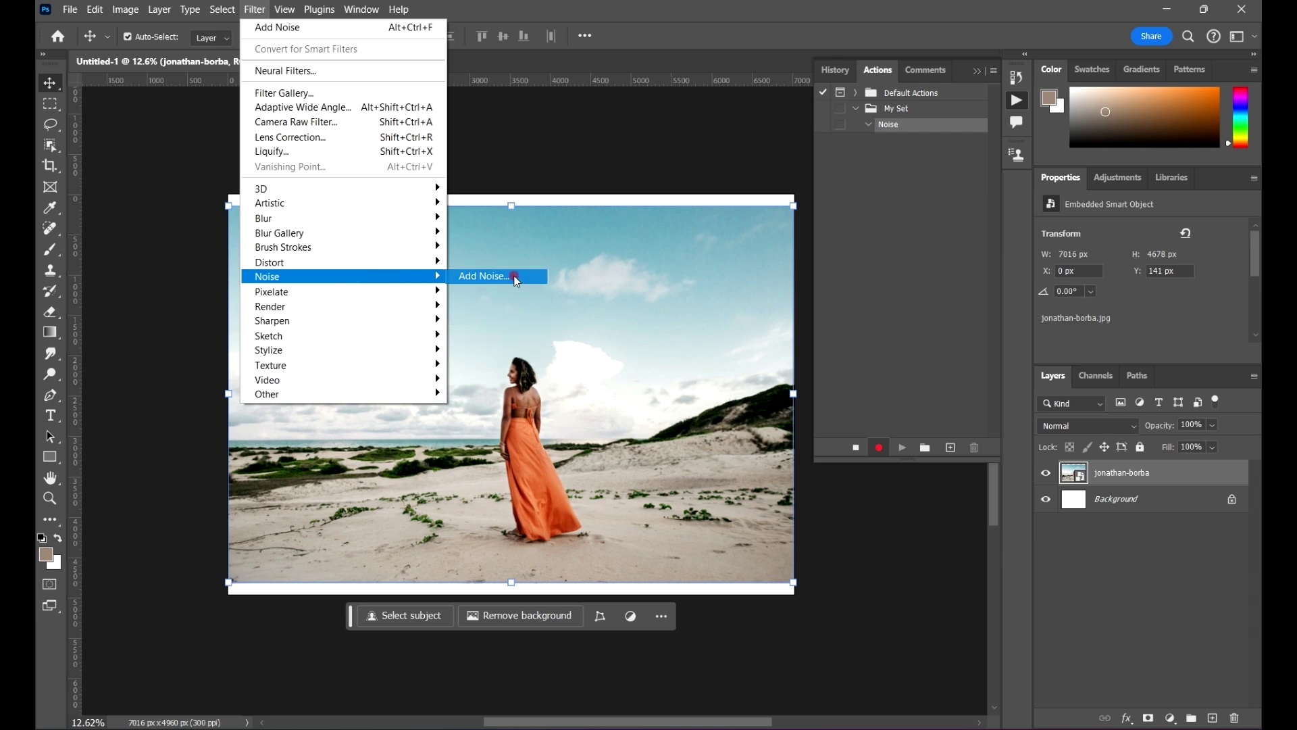
click(516, 277)
drag(622, 106, 774, 102)
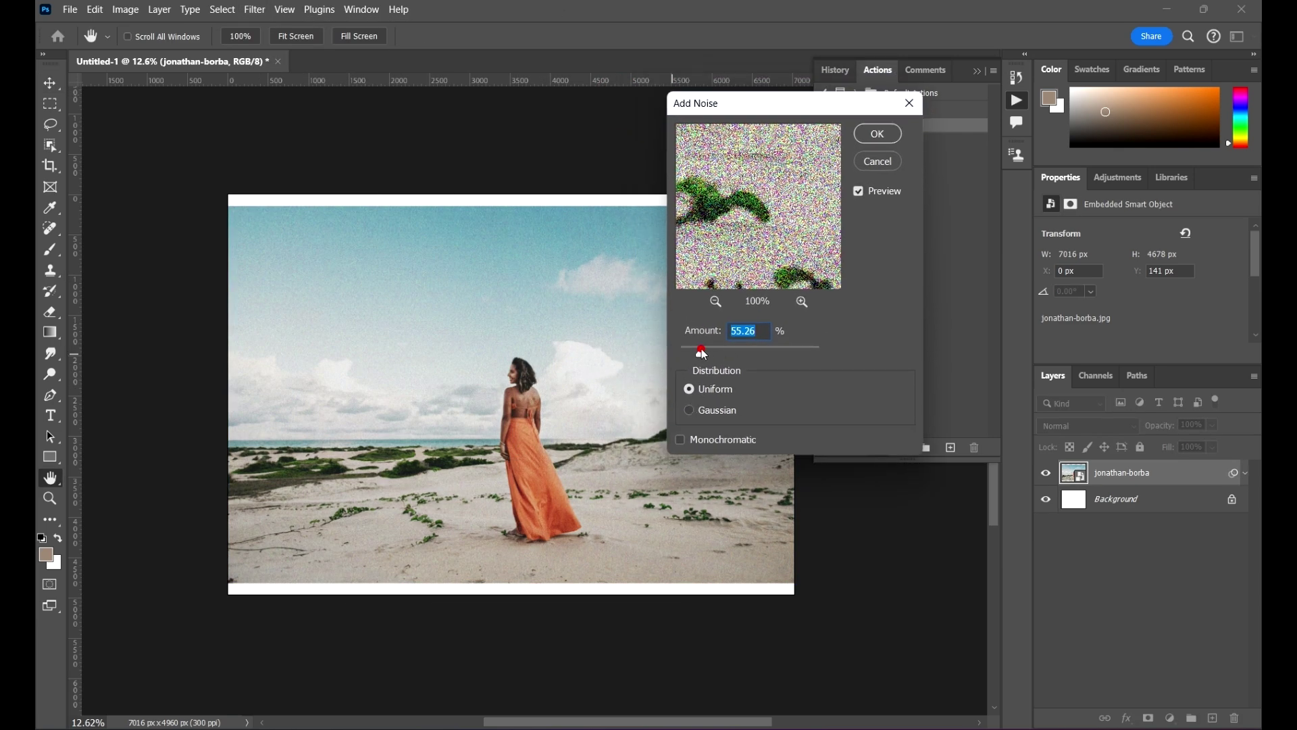
drag(703, 352, 710, 353)
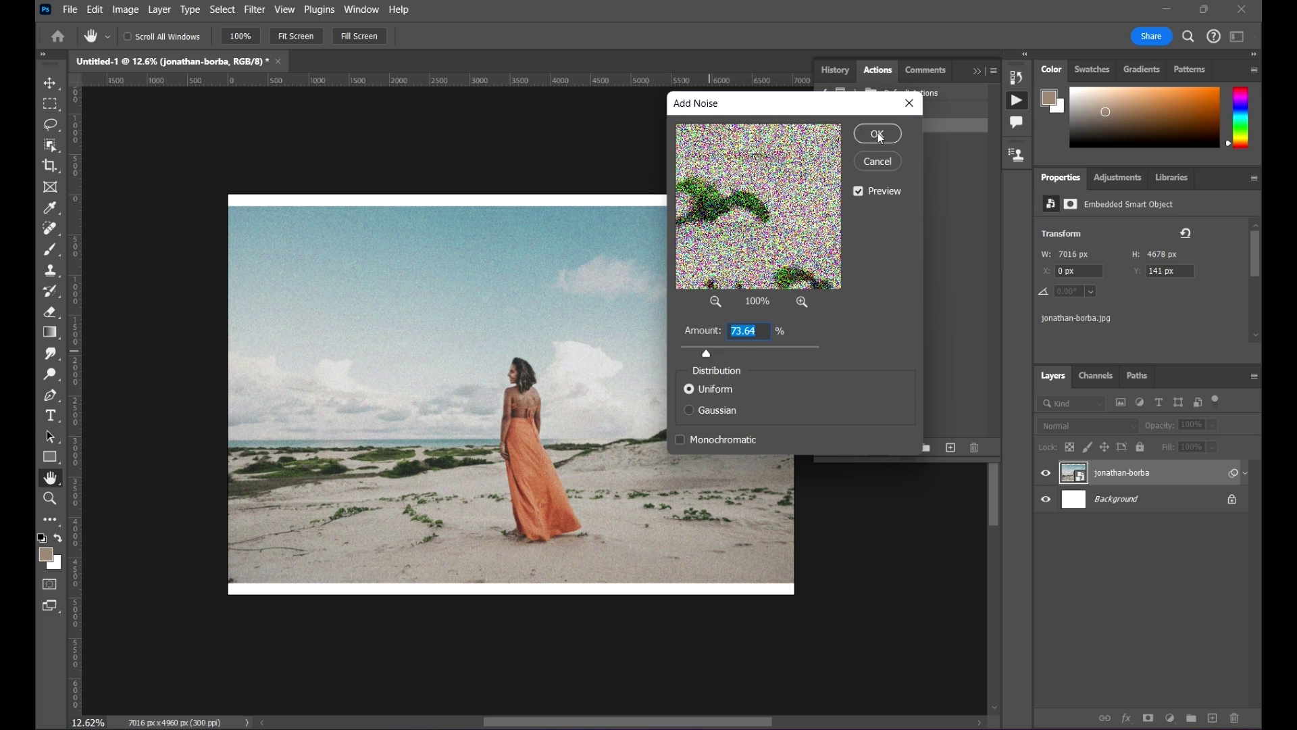
click(882, 138)
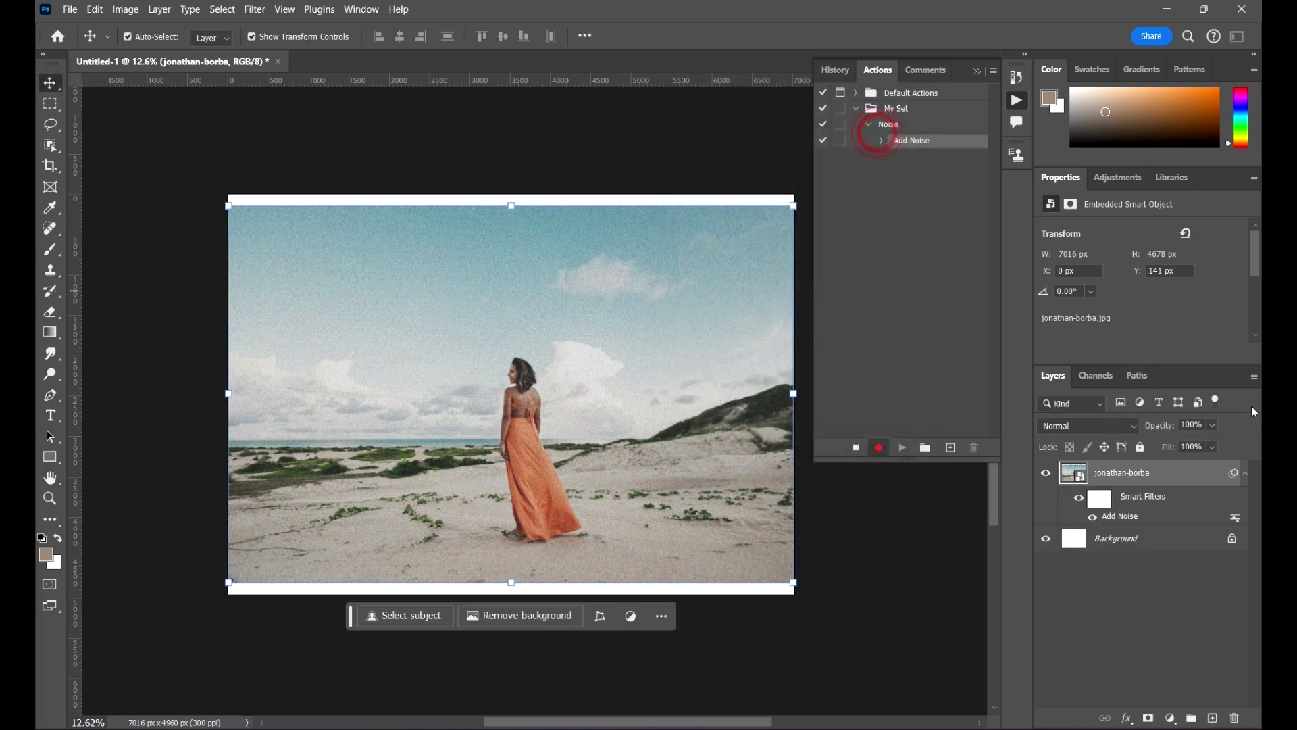
click(857, 448)
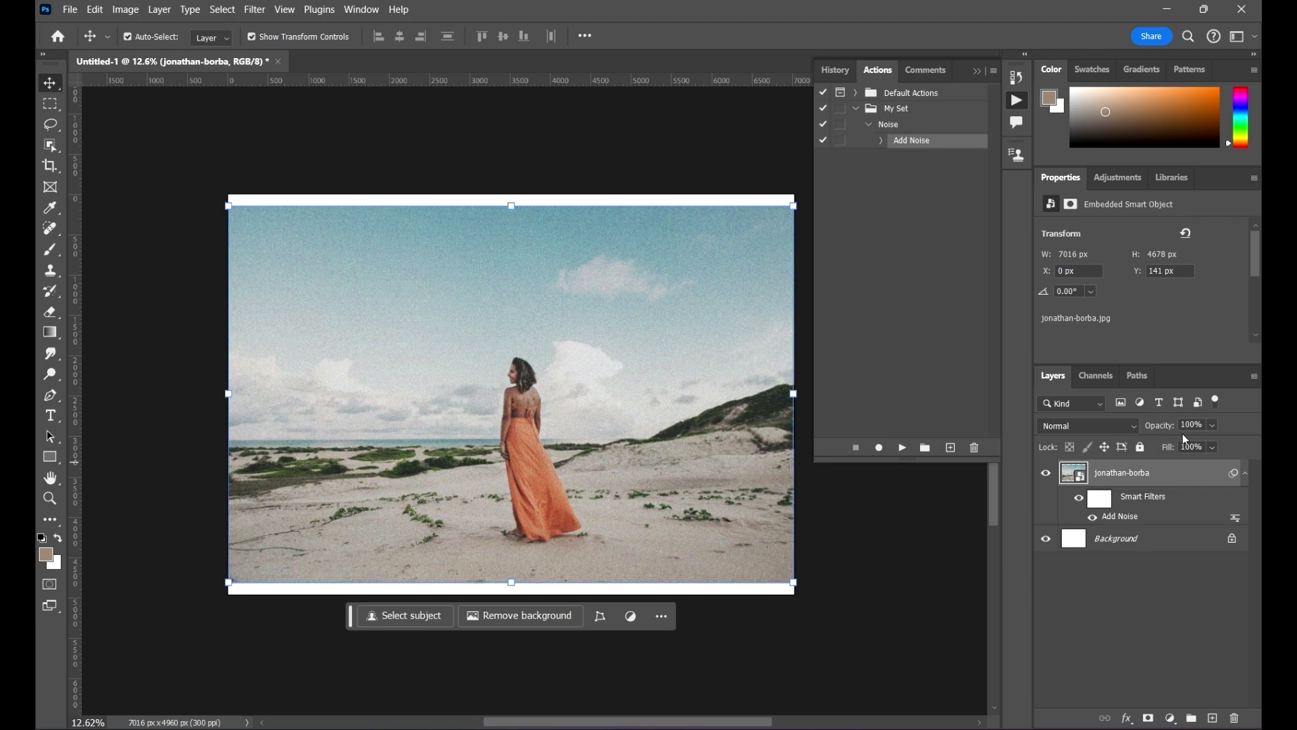
Collapse the Noise action's recorded steps and clear the smart filters from the jonathan-borba layer.
click(869, 124)
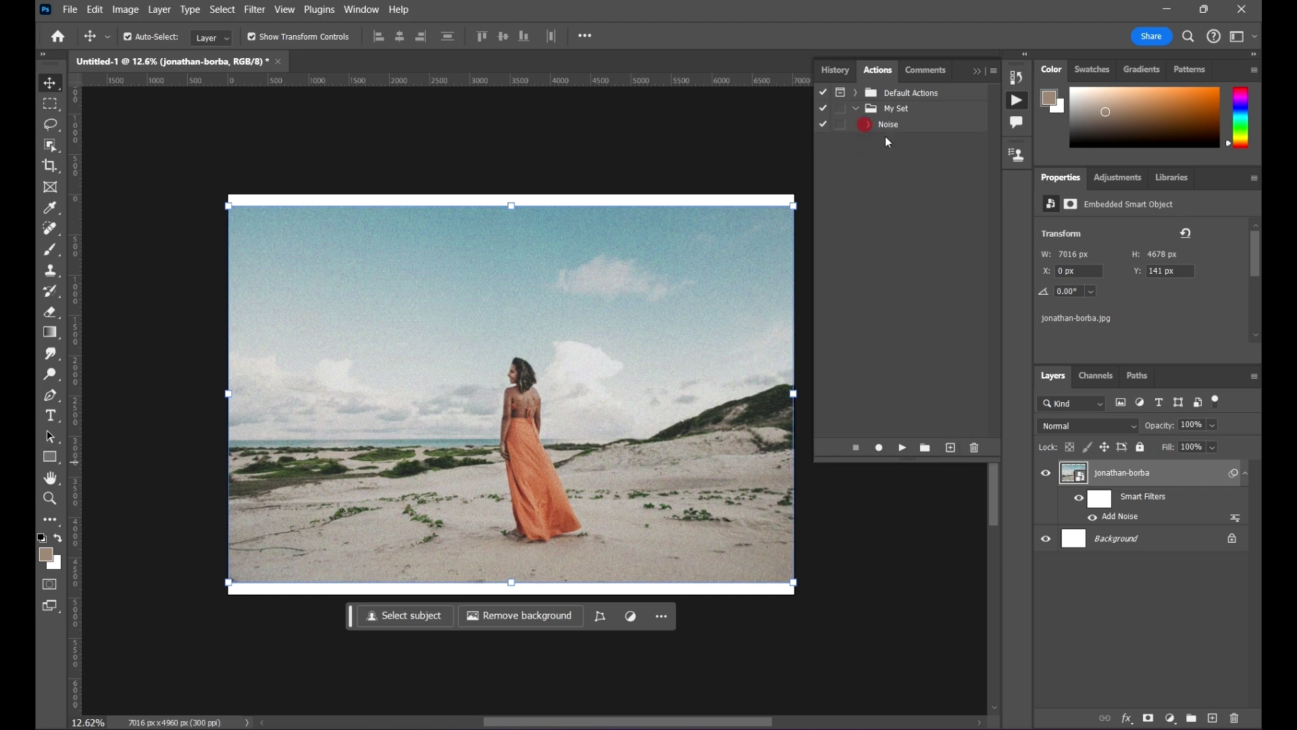
click(882, 125)
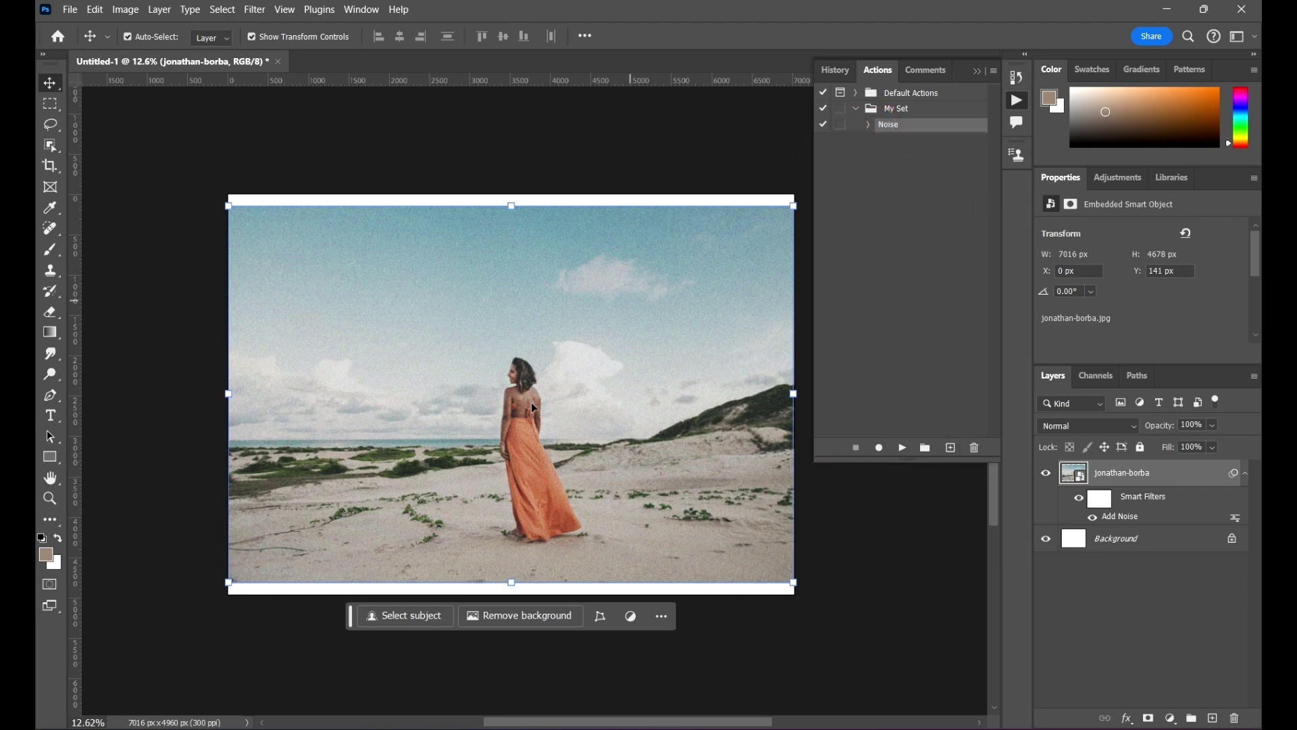
scroll(518, 391, up, 5)
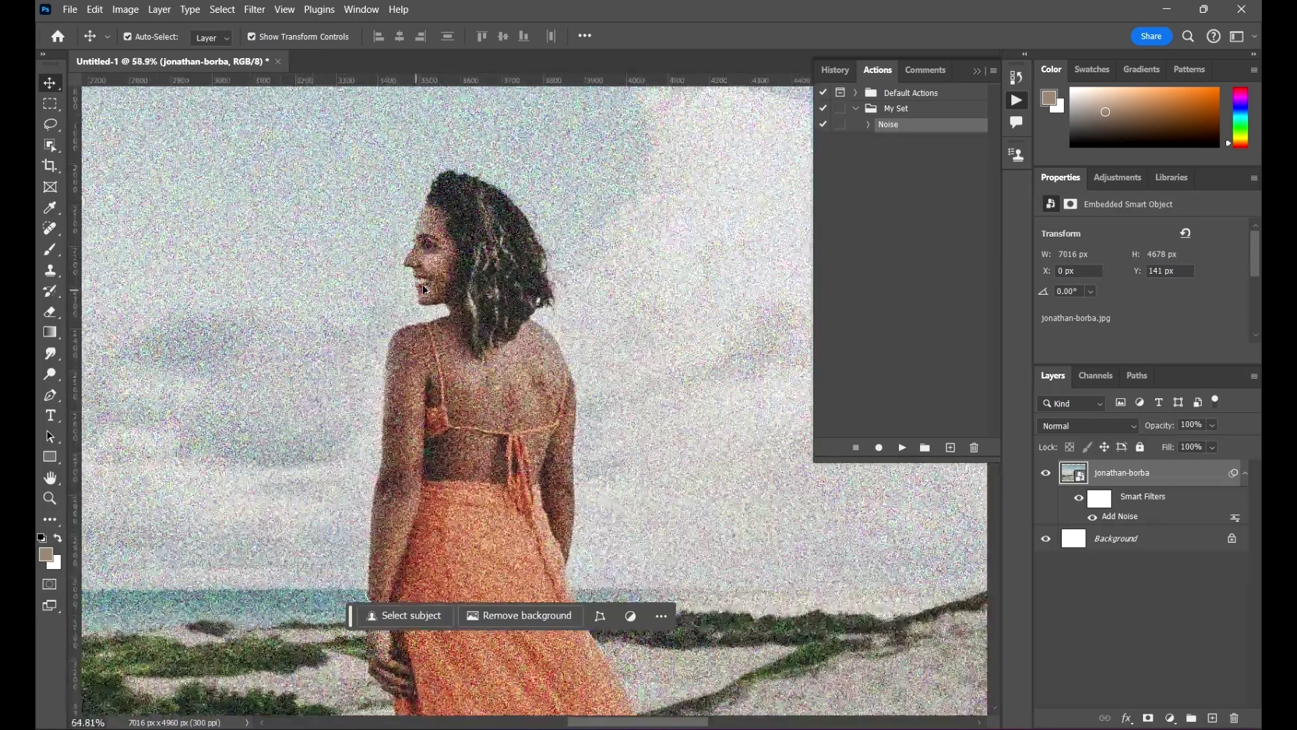
scroll(419, 221, up, 3)
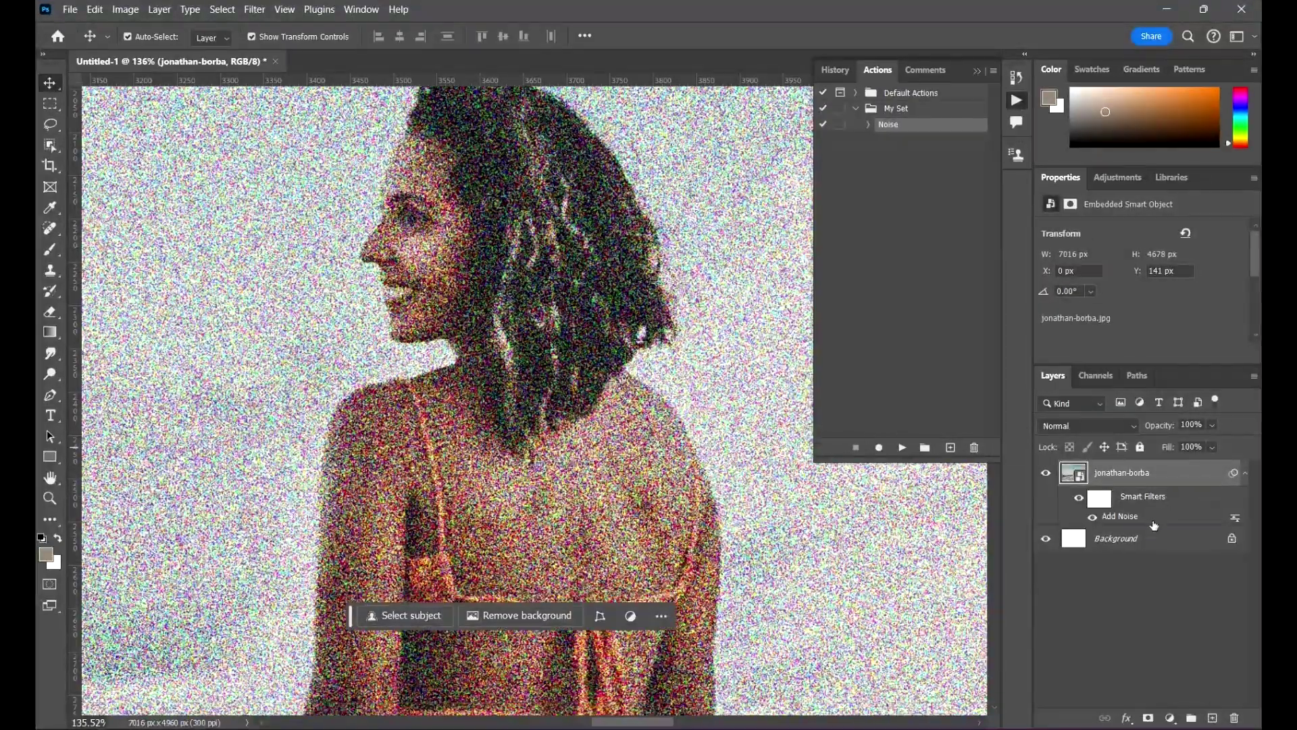
right_click(1157, 508)
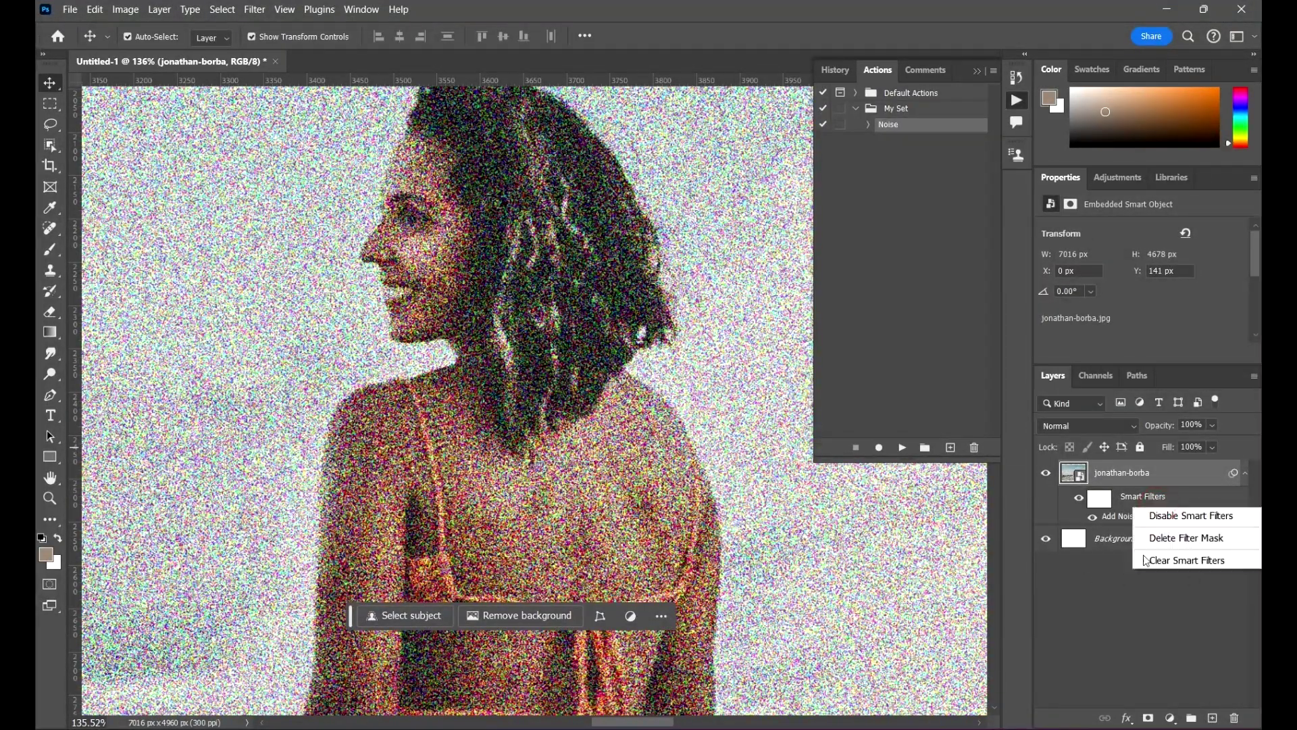
click(1197, 562)
Play the Noise action from My Set on the clean jonathan-borba layer.
scroll(545, 364, down, 5)
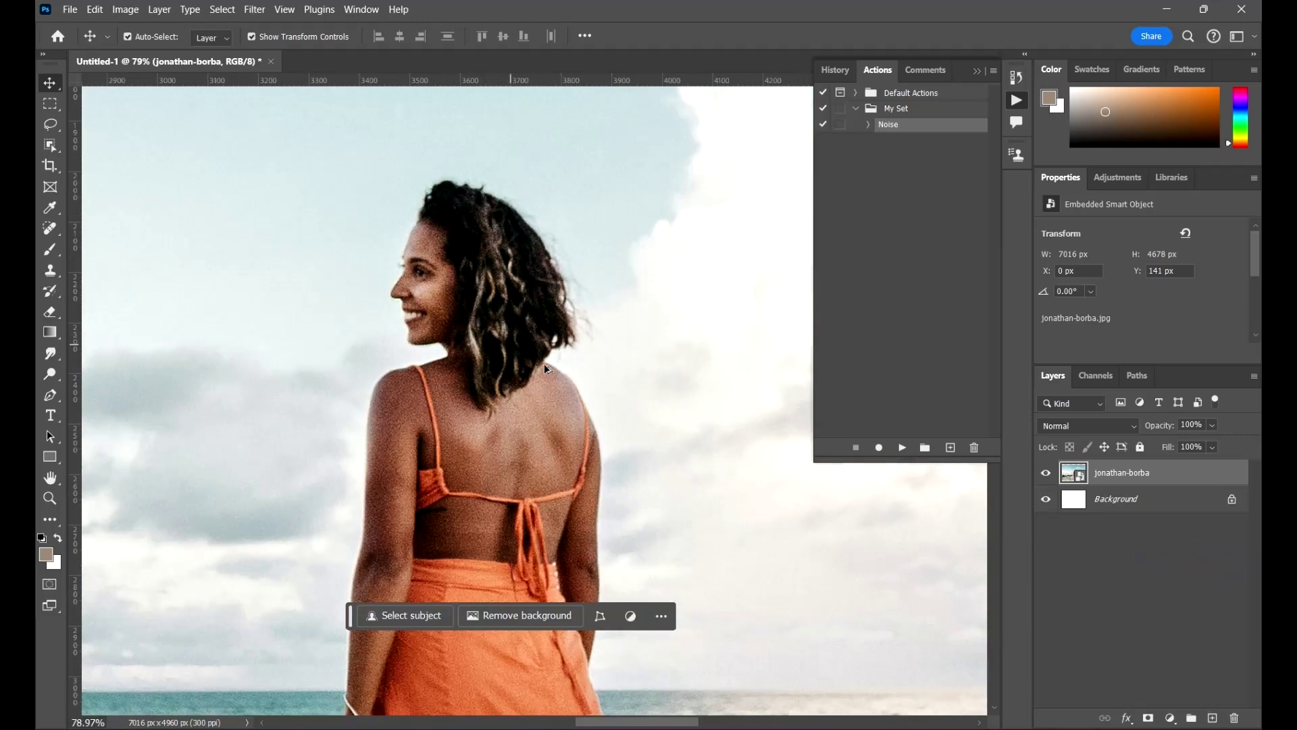
scroll(561, 345, down, 3)
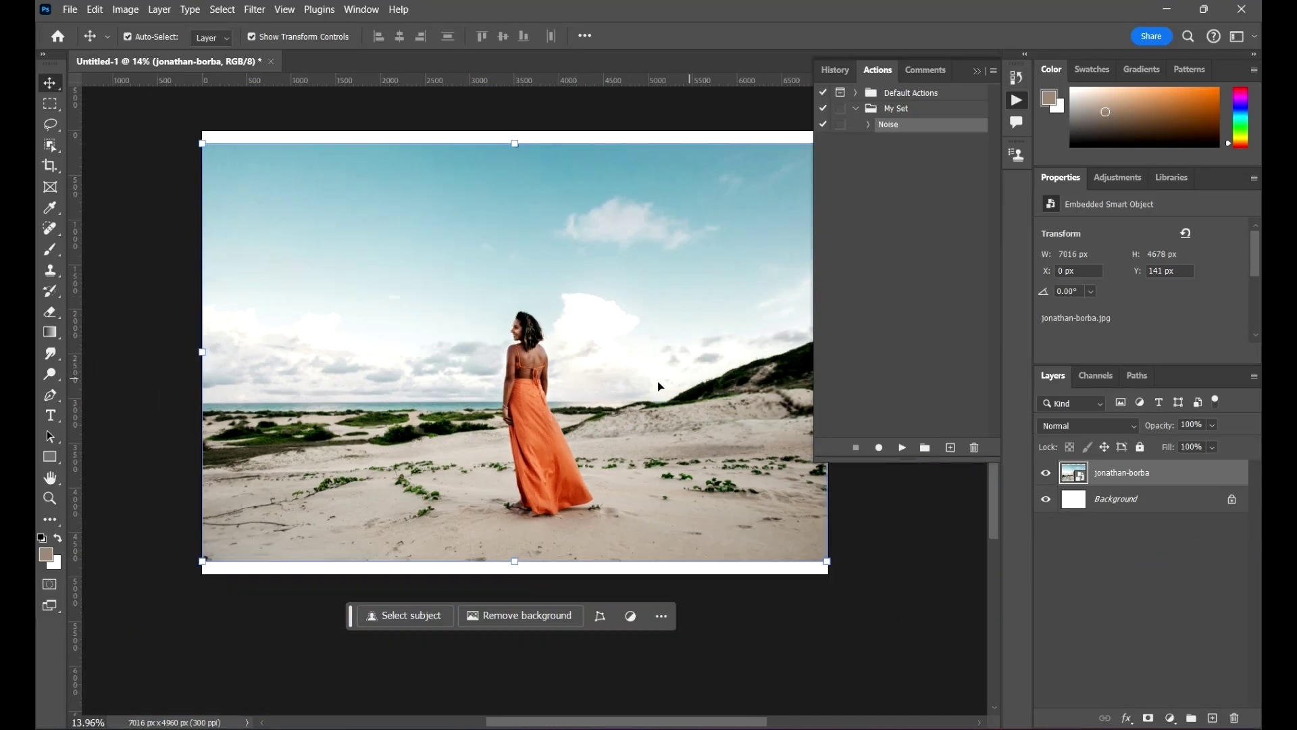
scroll(659, 387, up, 5)
scroll(811, 529, down, 6)
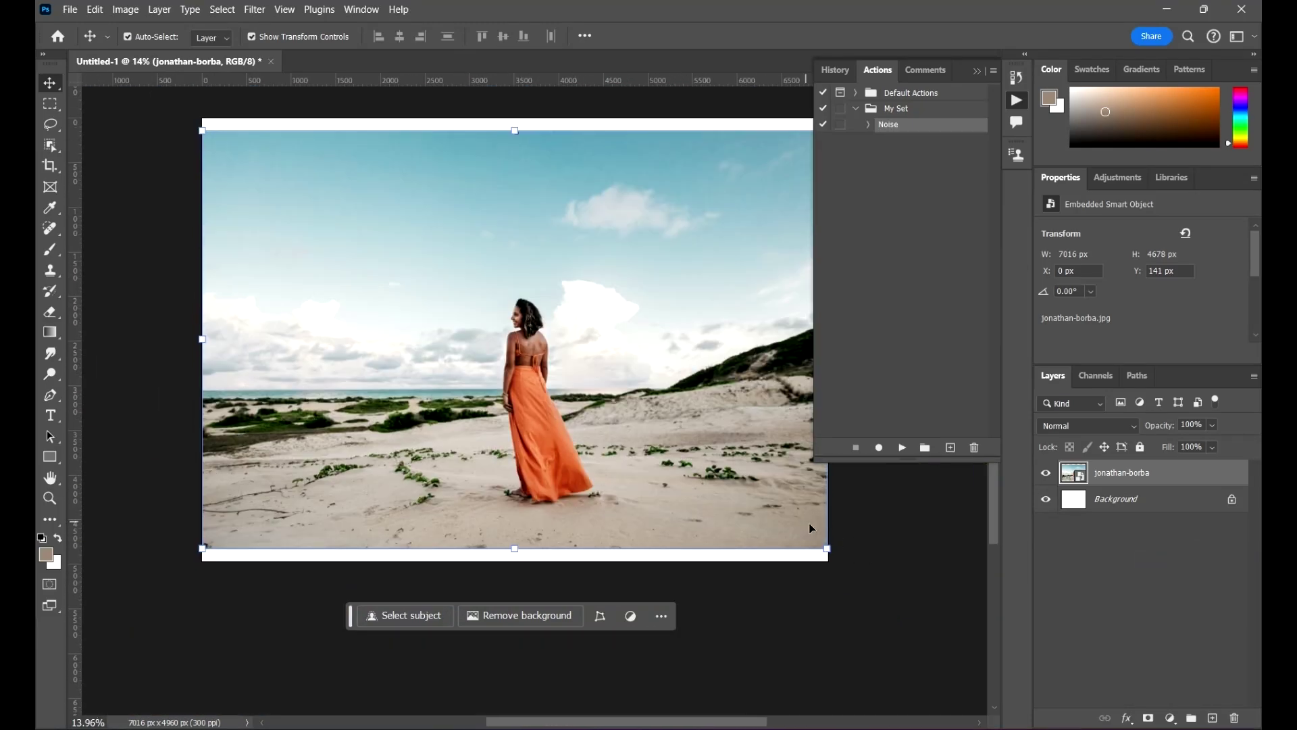
scroll(803, 520, up, 4)
click(961, 556)
click(570, 443)
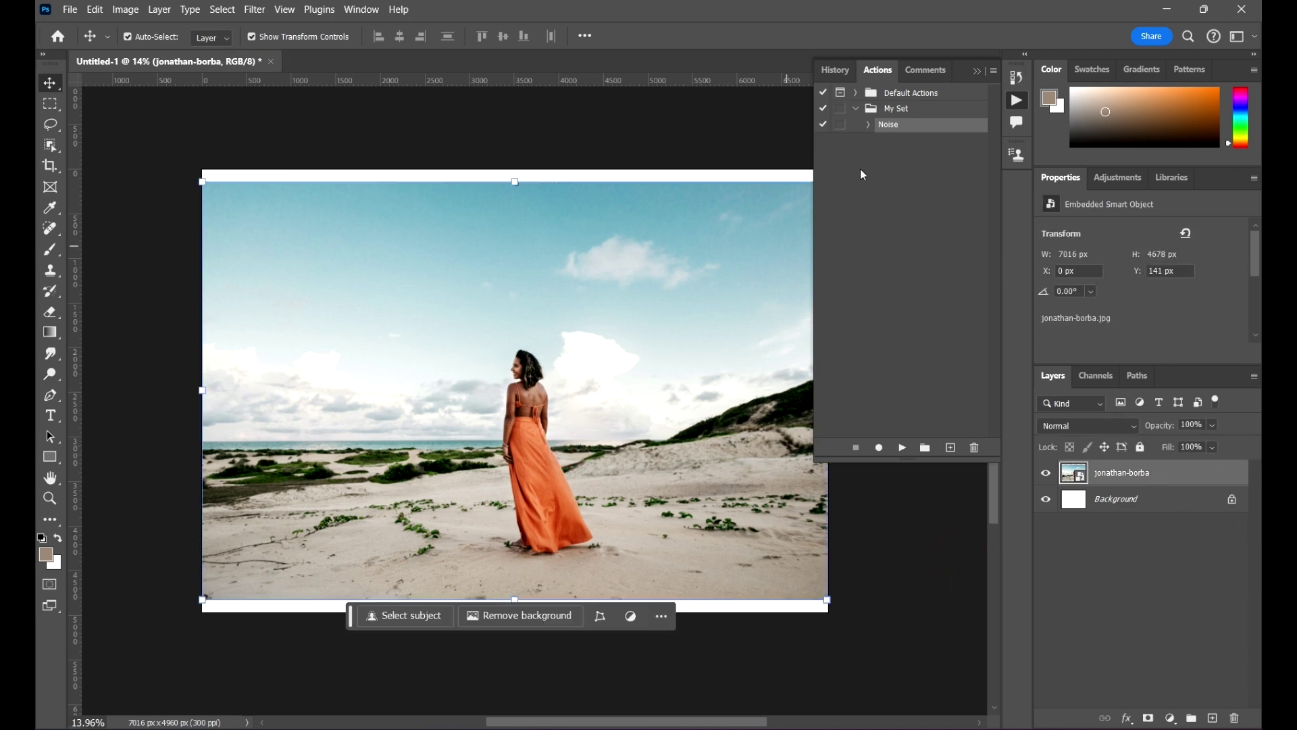
click(900, 124)
click(903, 447)
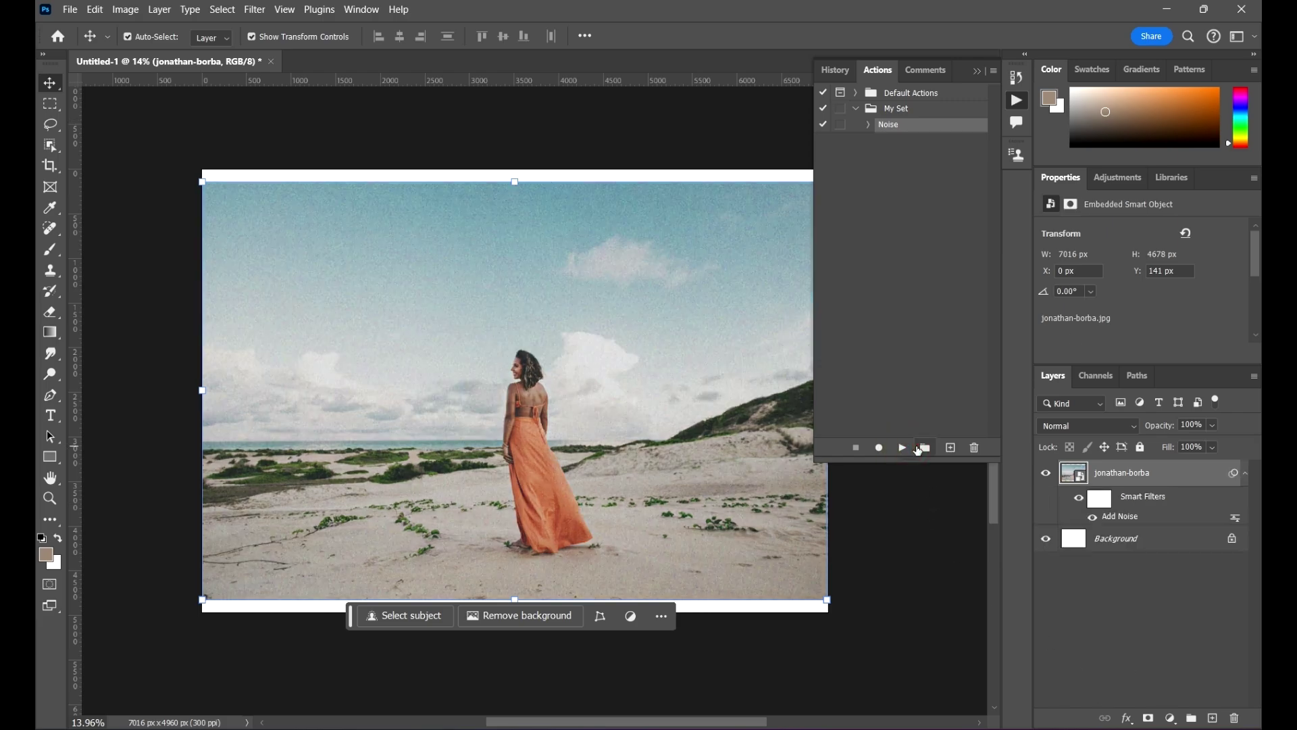
Inspect the applied noise up close on the woman, and clear the layer's smart filters.
scroll(526, 371, up, 10)
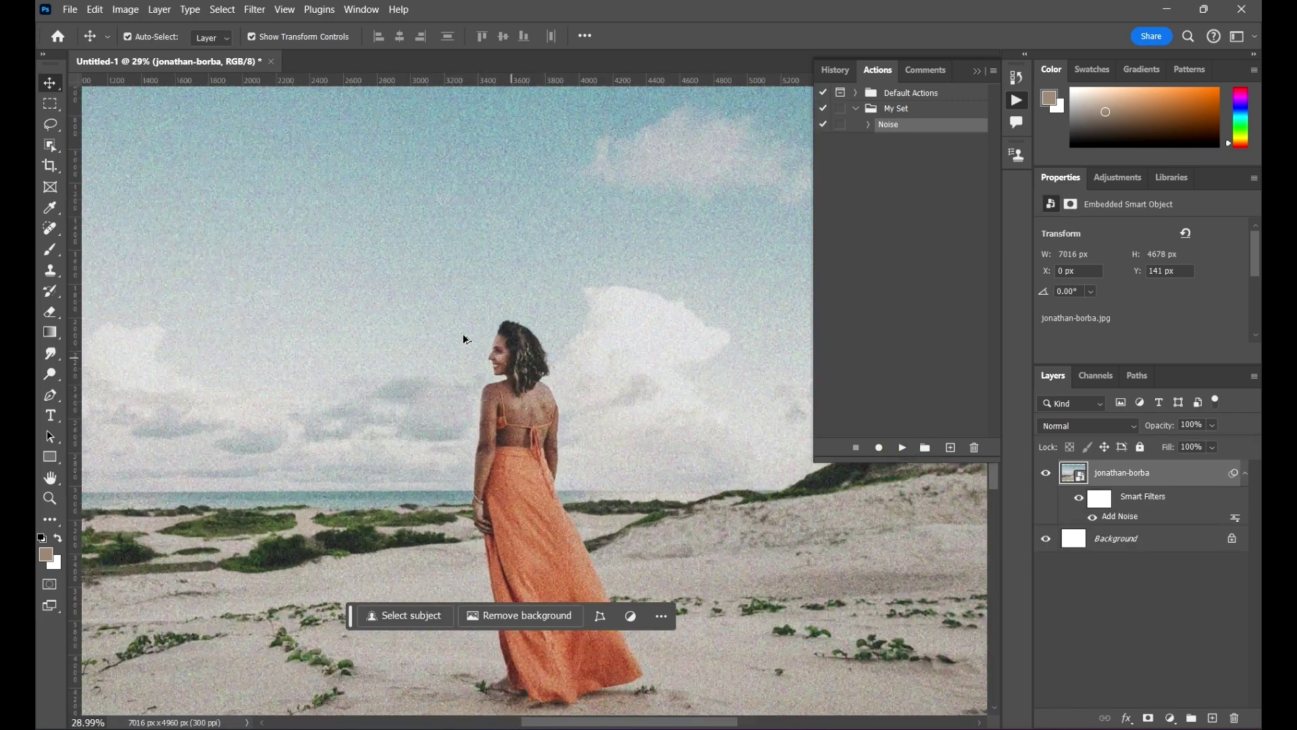
scroll(593, 385, down, 3)
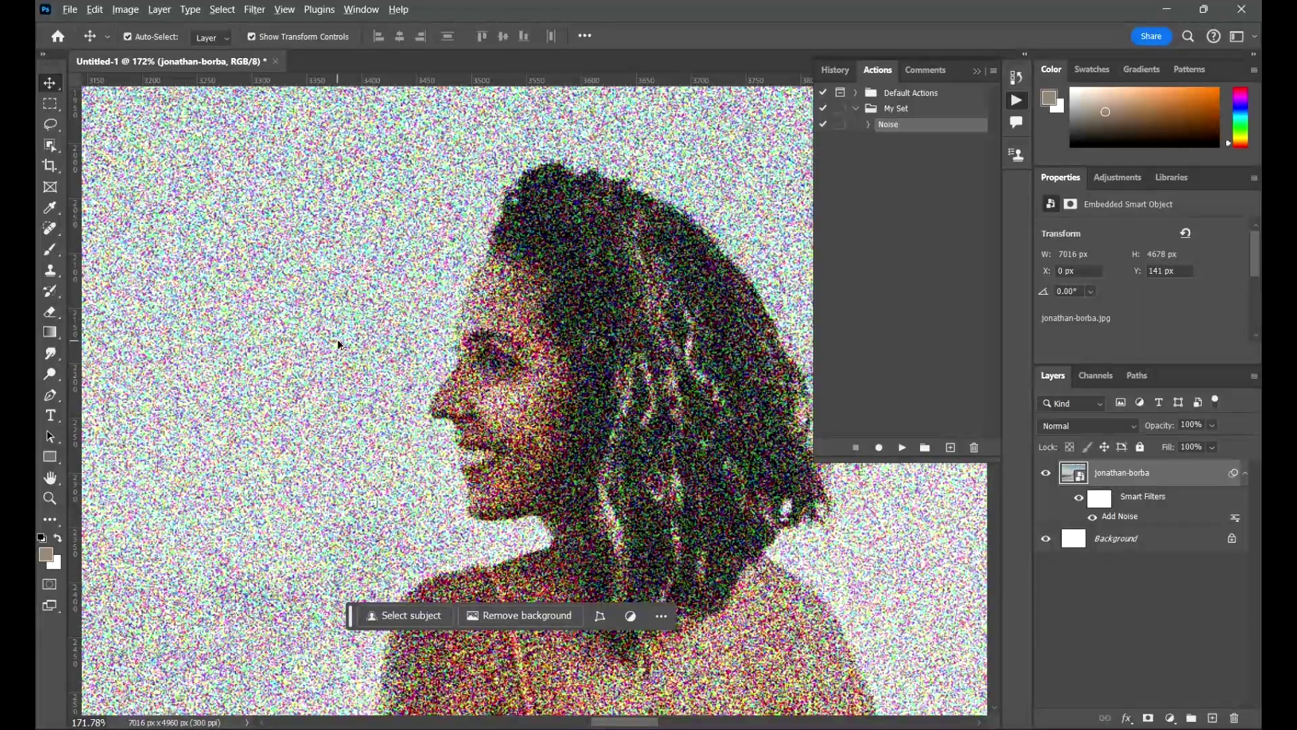
scroll(529, 366, down, 5)
scroll(529, 363, down, 3)
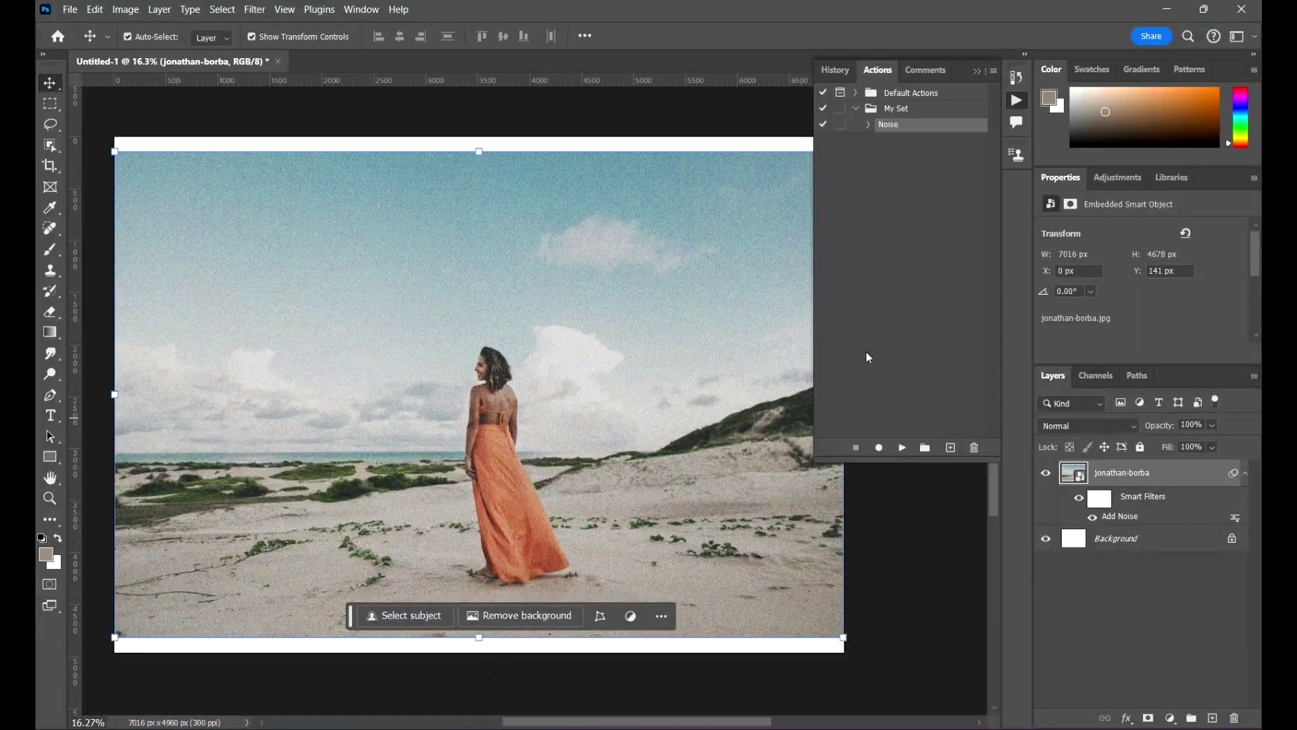
right_click(1161, 499)
click(1195, 553)
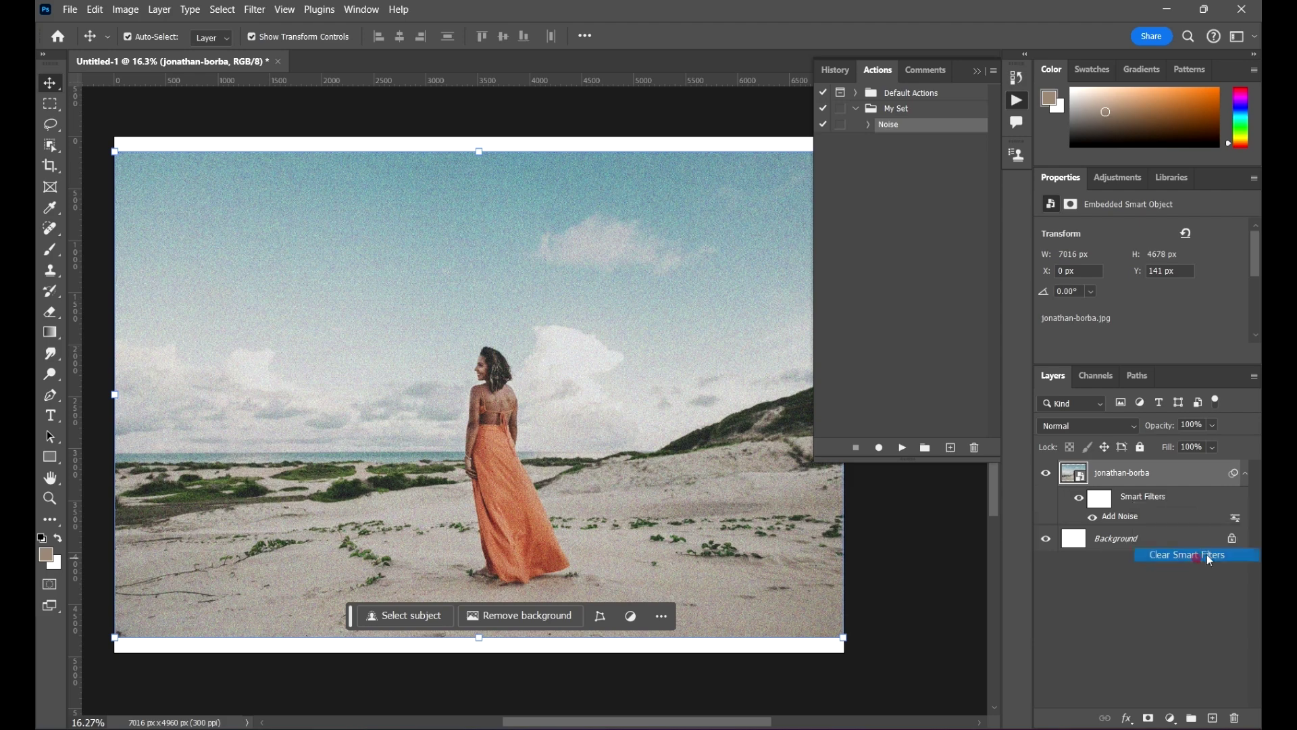
Turn on dialog display for the Noise action and accept toggling all its dialogs.
scroll(520, 360, down, 2)
scroll(558, 260, up, 2)
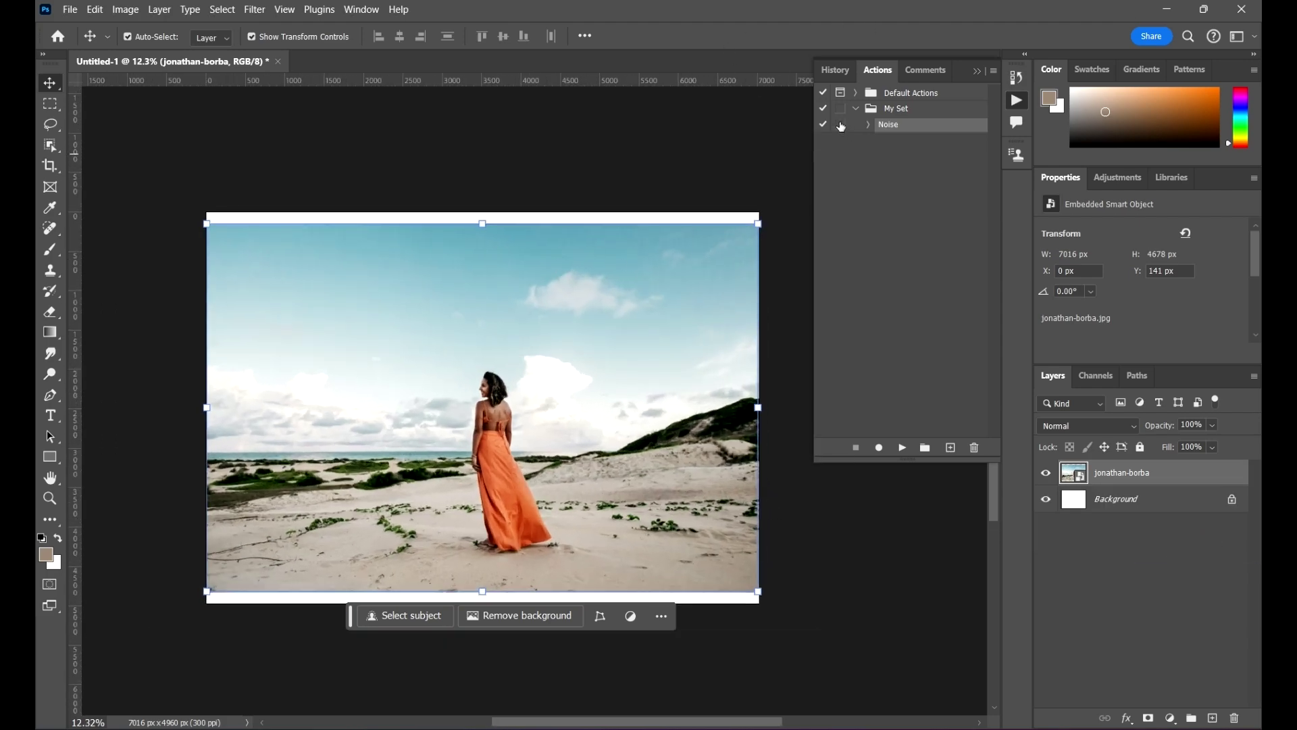
click(841, 126)
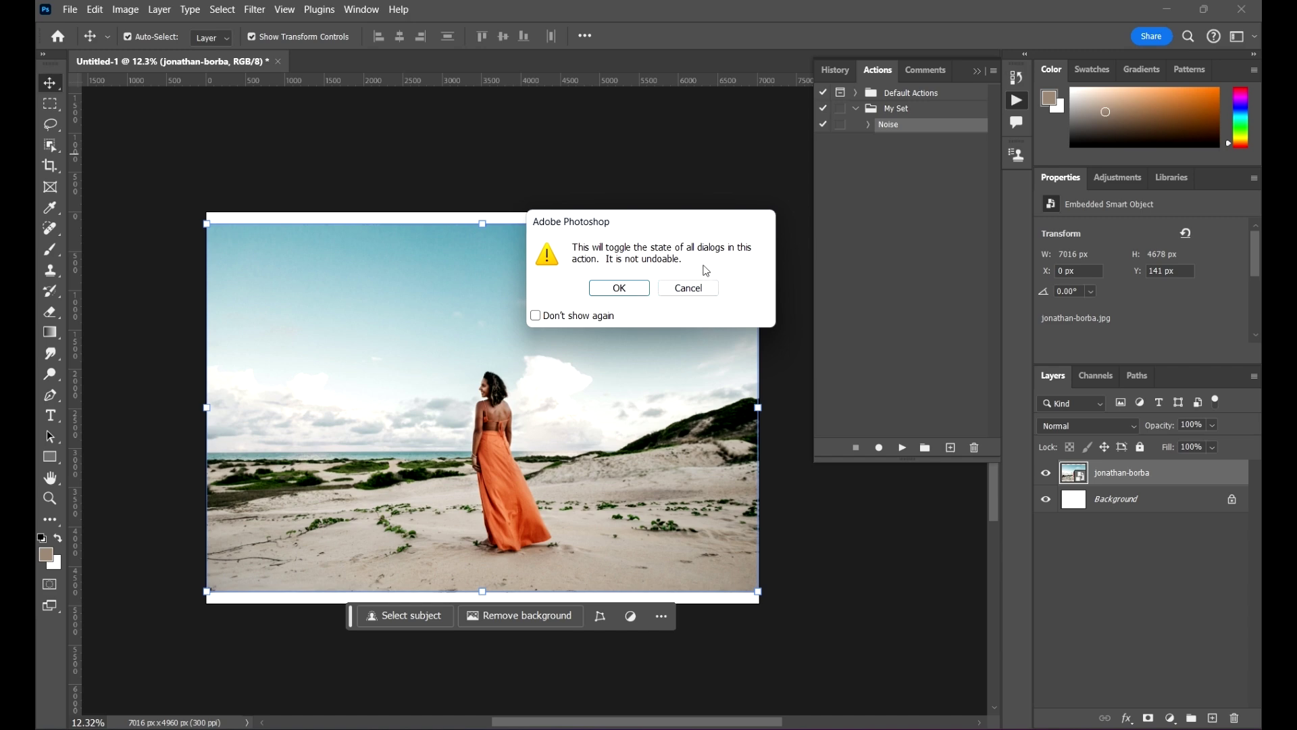
click(627, 288)
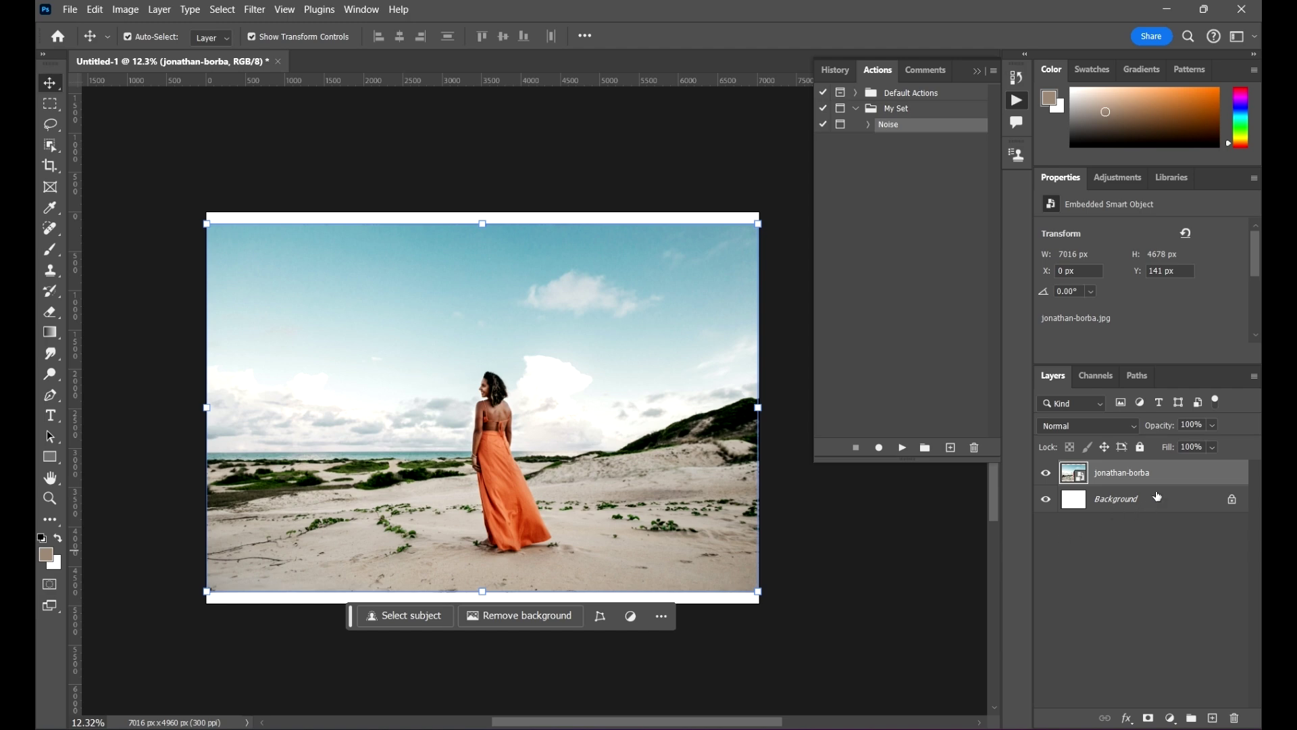
Play the Noise action again and slightly adjust the noise amount in its Add Noise dialog before applying it.
click(926, 129)
click(905, 448)
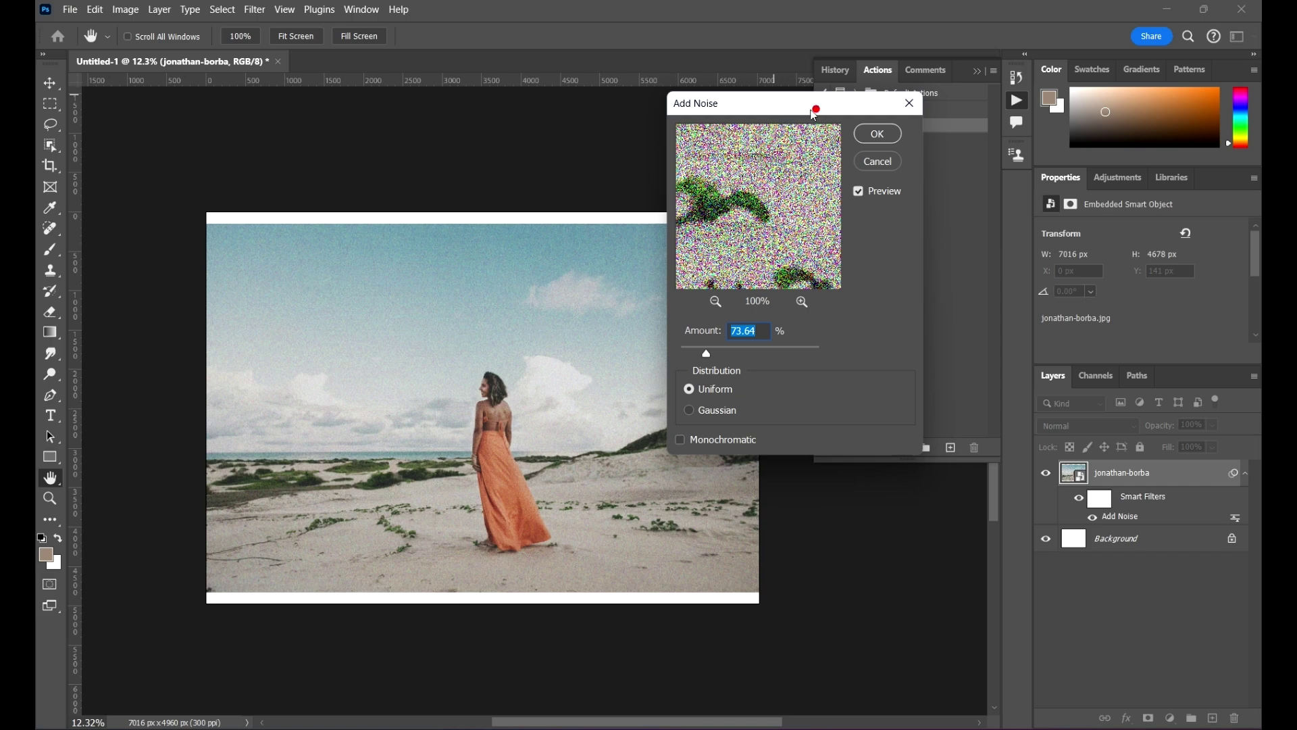
drag(816, 113, 724, 122)
mouse_move(617, 358)
mouse_down()
mouse_move(601, 354)
mouse_move(613, 361)
mouse_up()
click(788, 144)
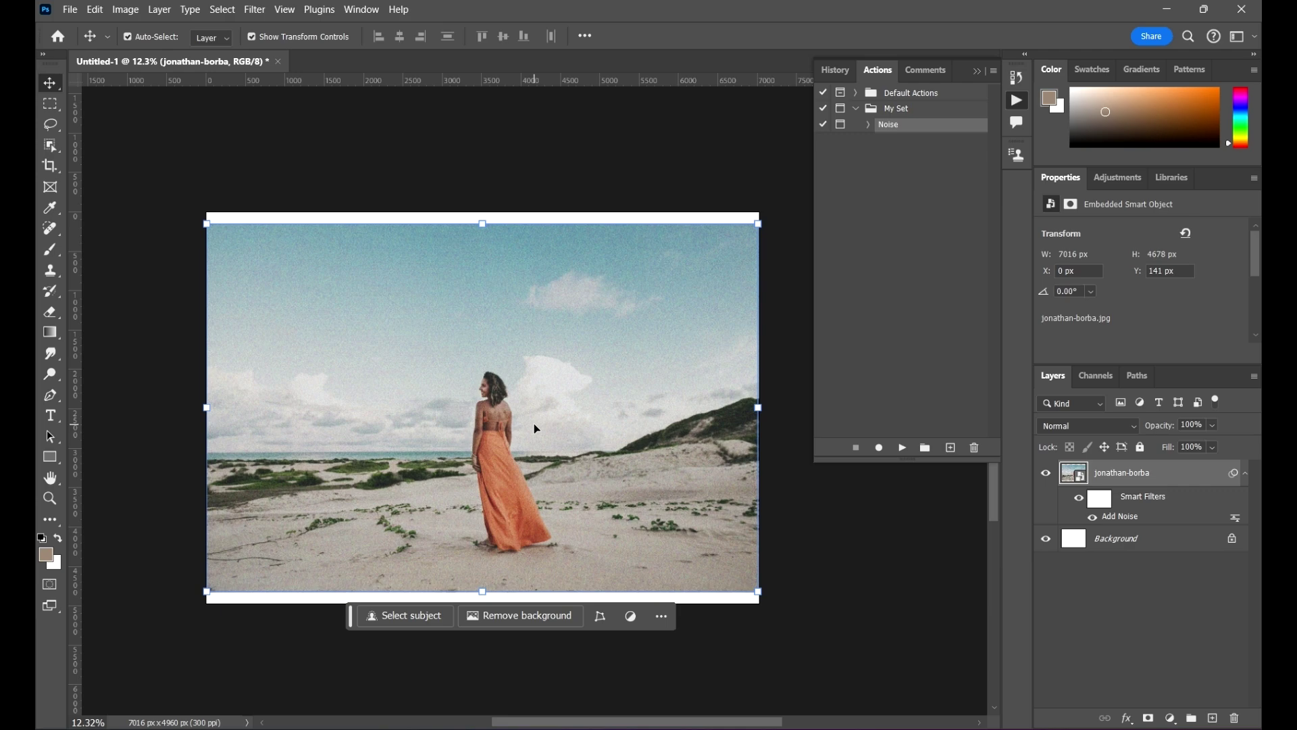
Inspect the adjusted noise on the photo and clear the smart filters from the jonathan-borba layer.
scroll(534, 423, down, 2)
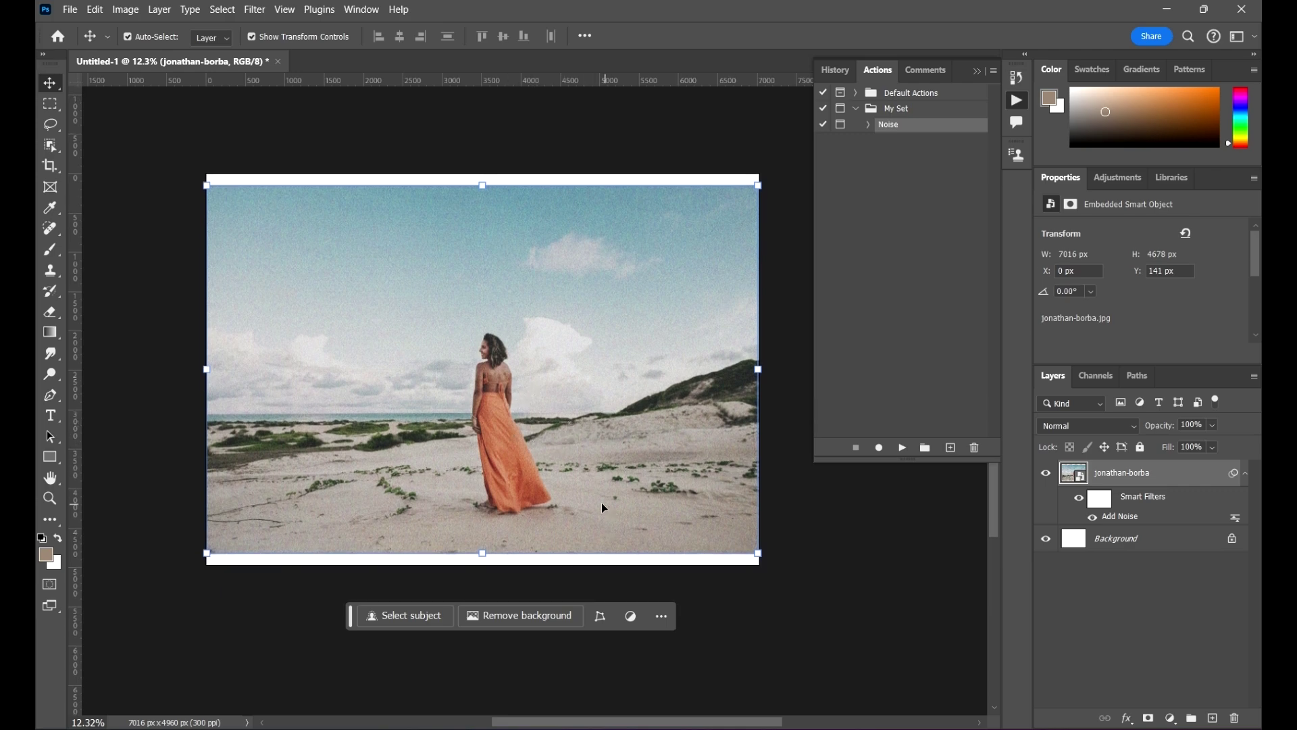
scroll(476, 405, up, 6)
scroll(501, 344, down, 6)
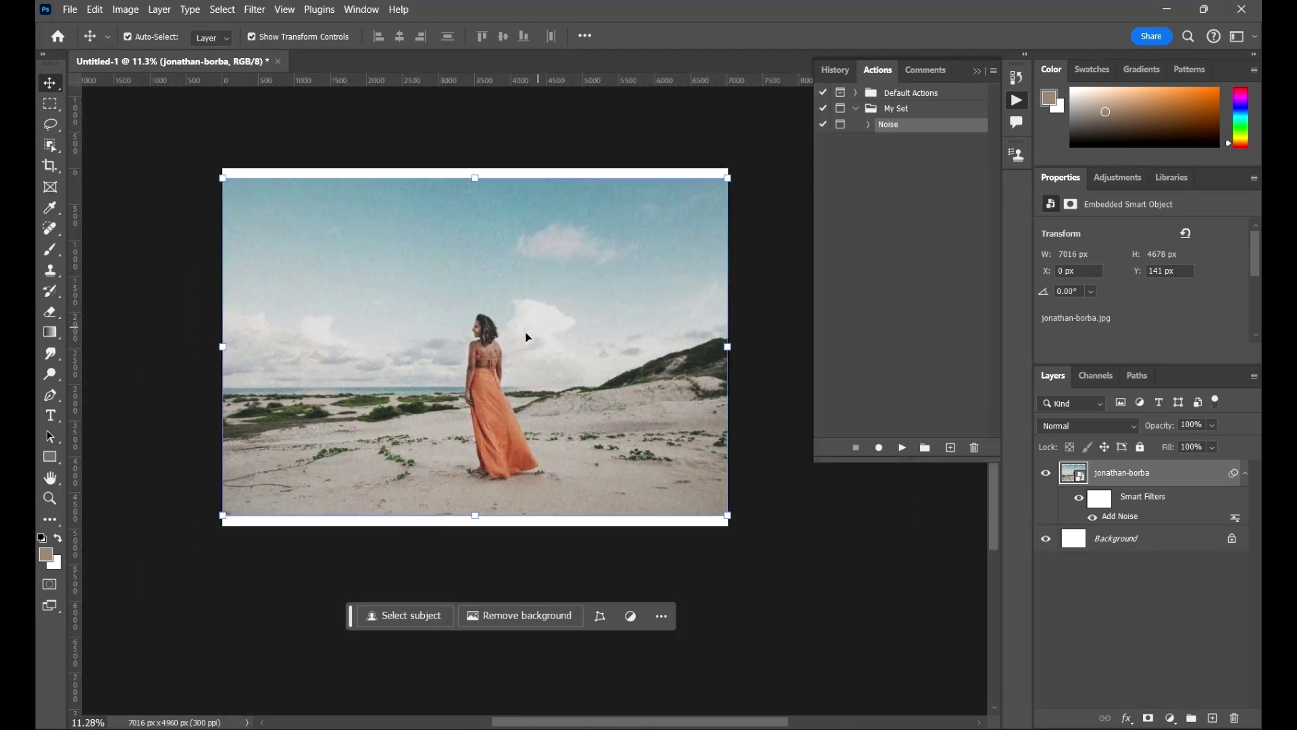
scroll(470, 365, up, 3)
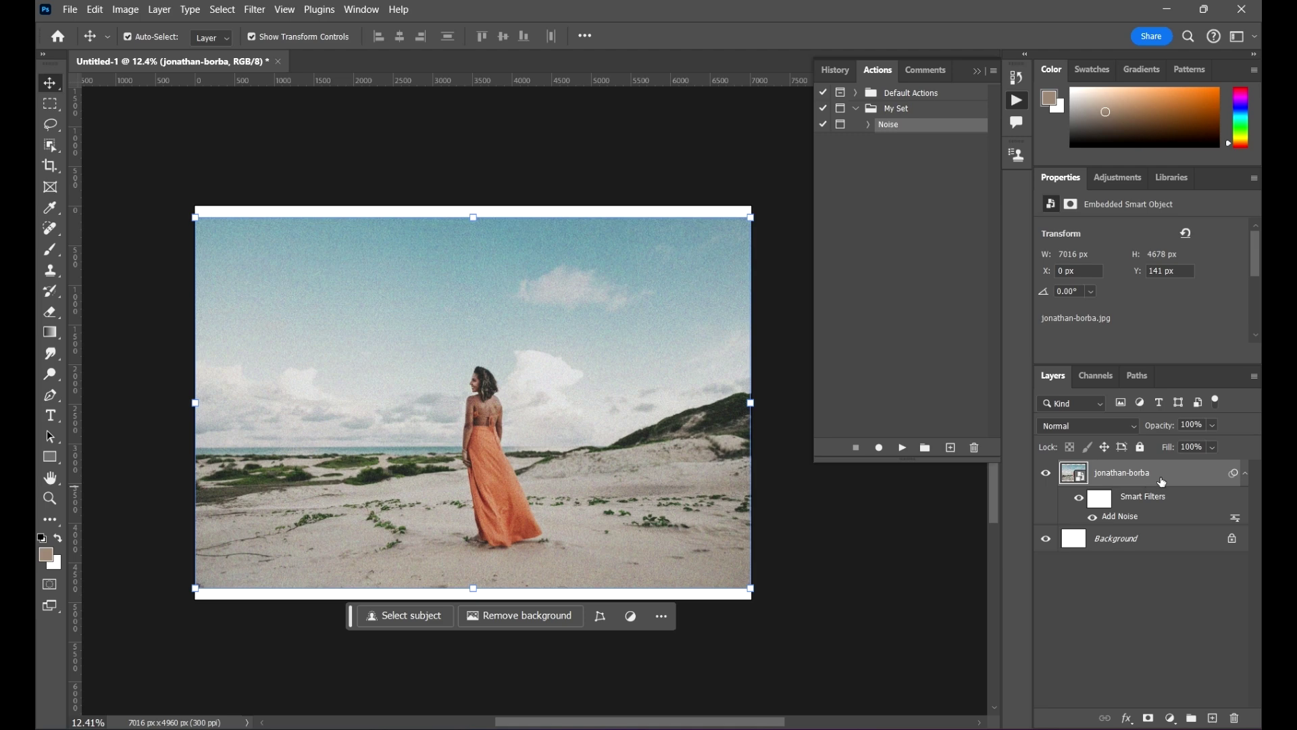
right_click(1176, 499)
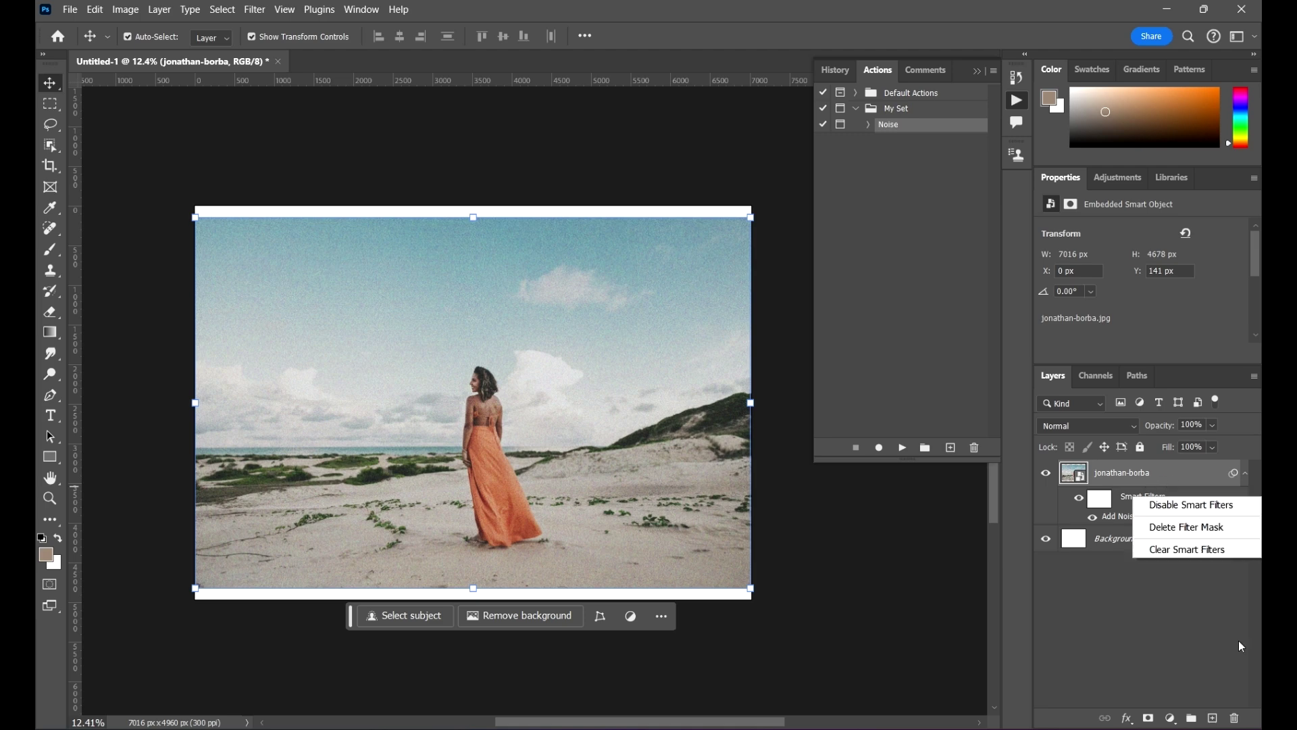
click(1156, 549)
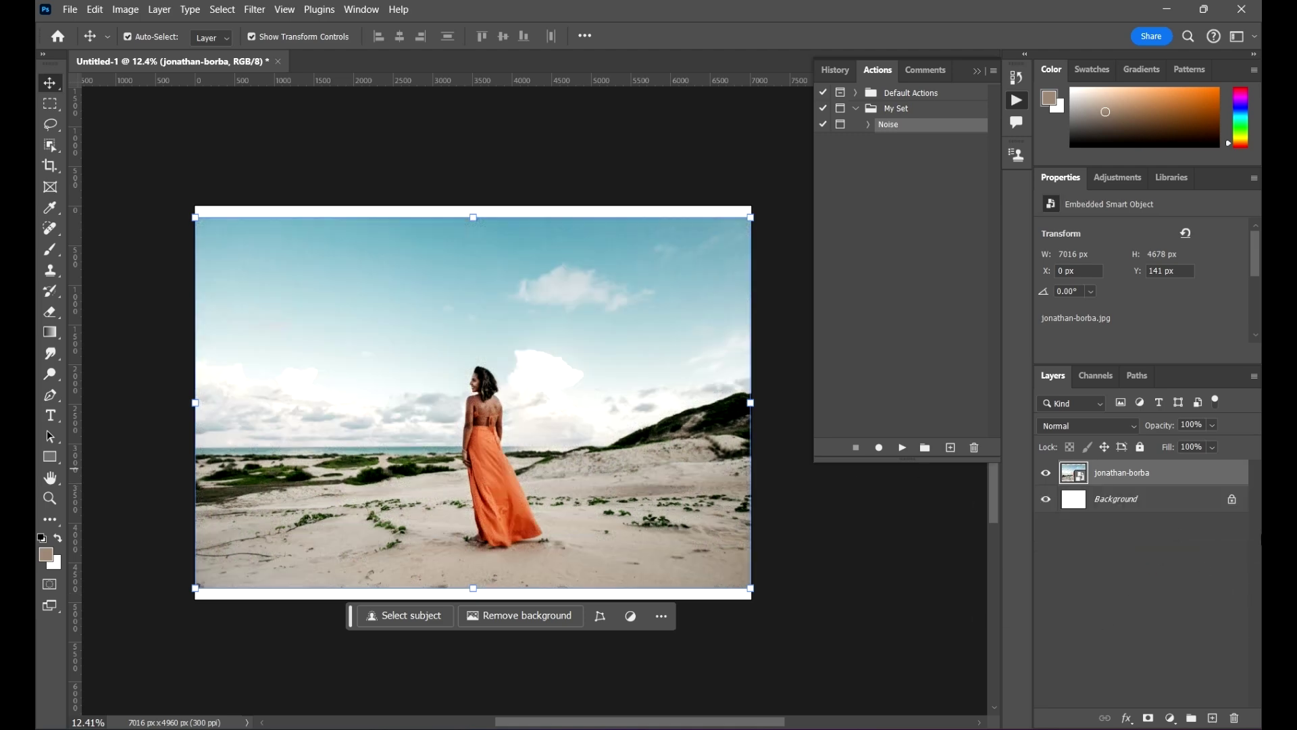
Create a new action named Cool Effects in My Set, assign it a color, and start recording it.
mouse_move(690, 466)
mouse_down()
mouse_move(739, 494)
mouse_move(679, 445)
mouse_up()
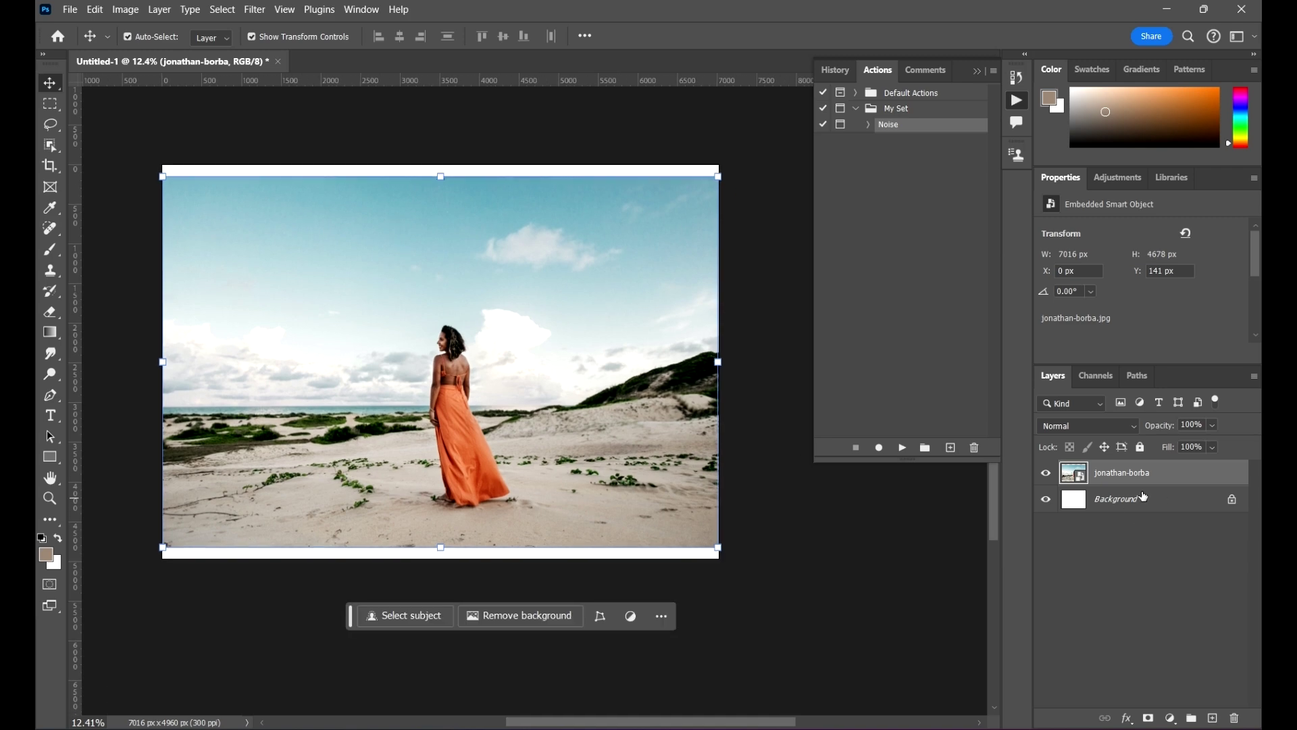
scroll(468, 446, up, 1)
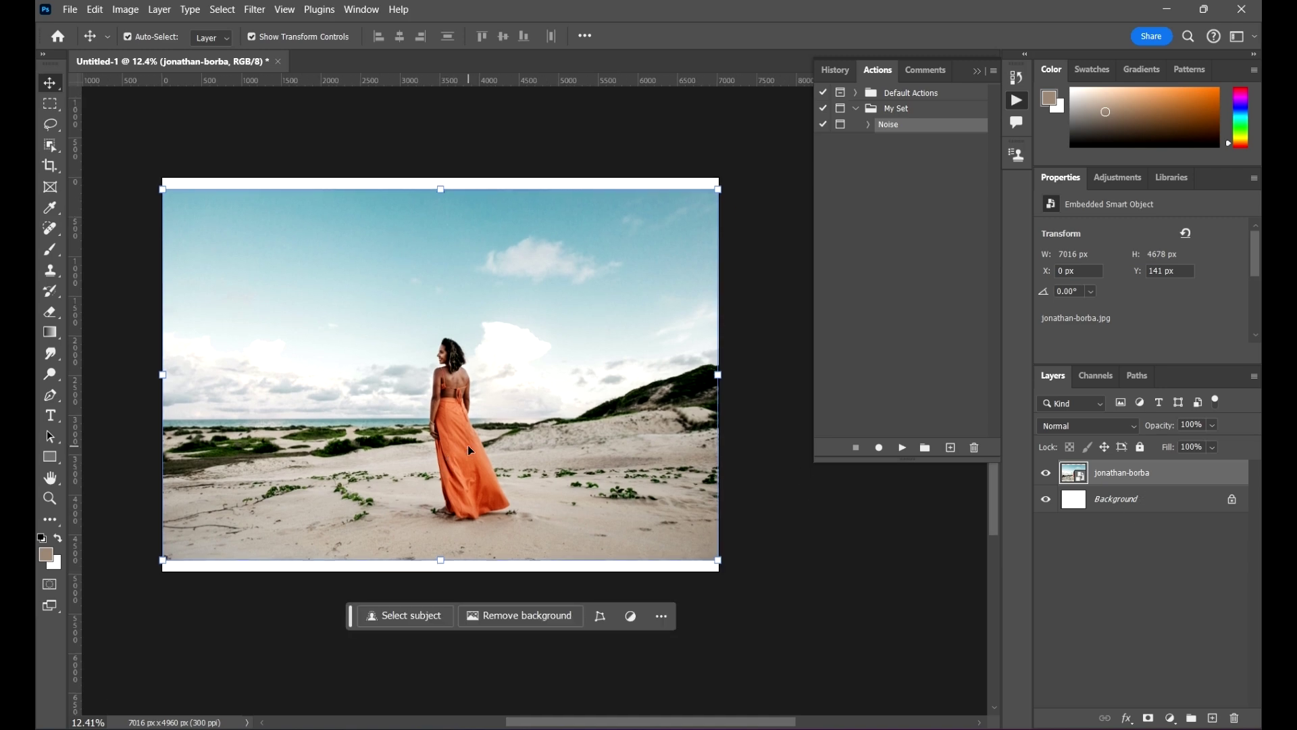
click(950, 447)
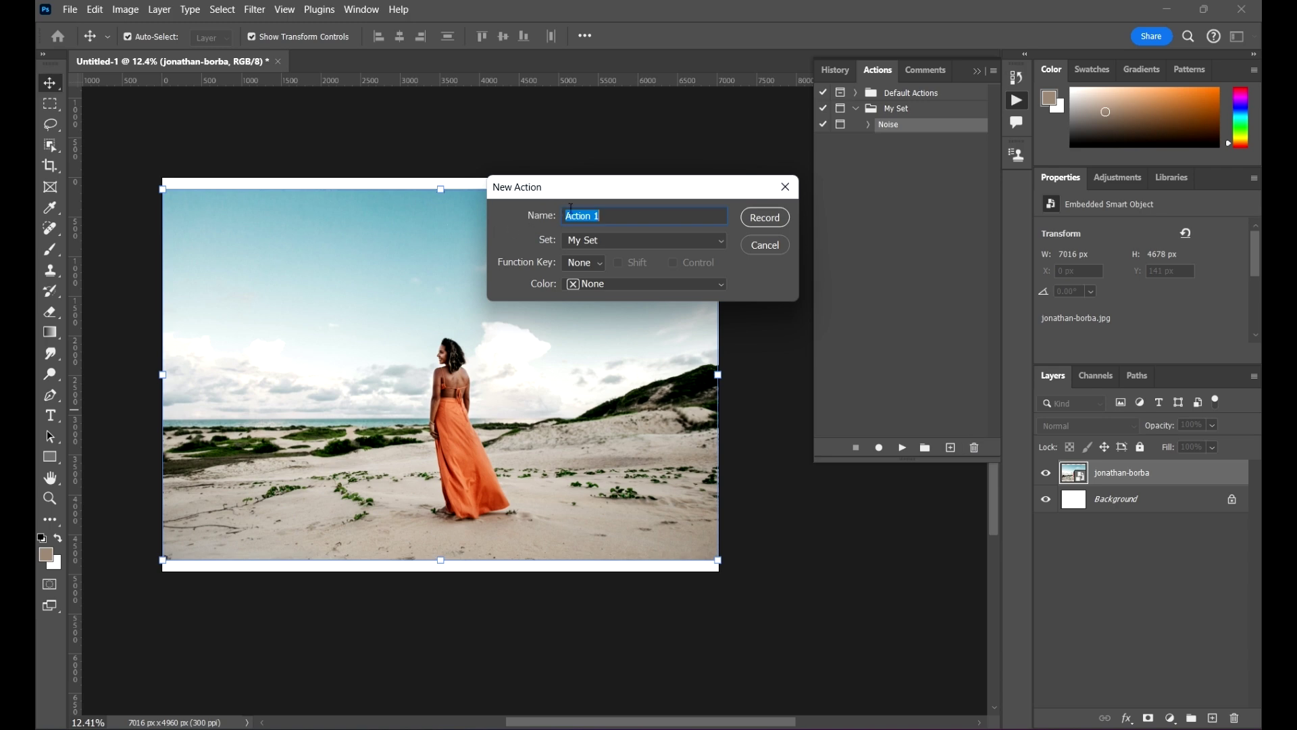
text(Cool Effects)
click(638, 288)
click(608, 326)
click(765, 217)
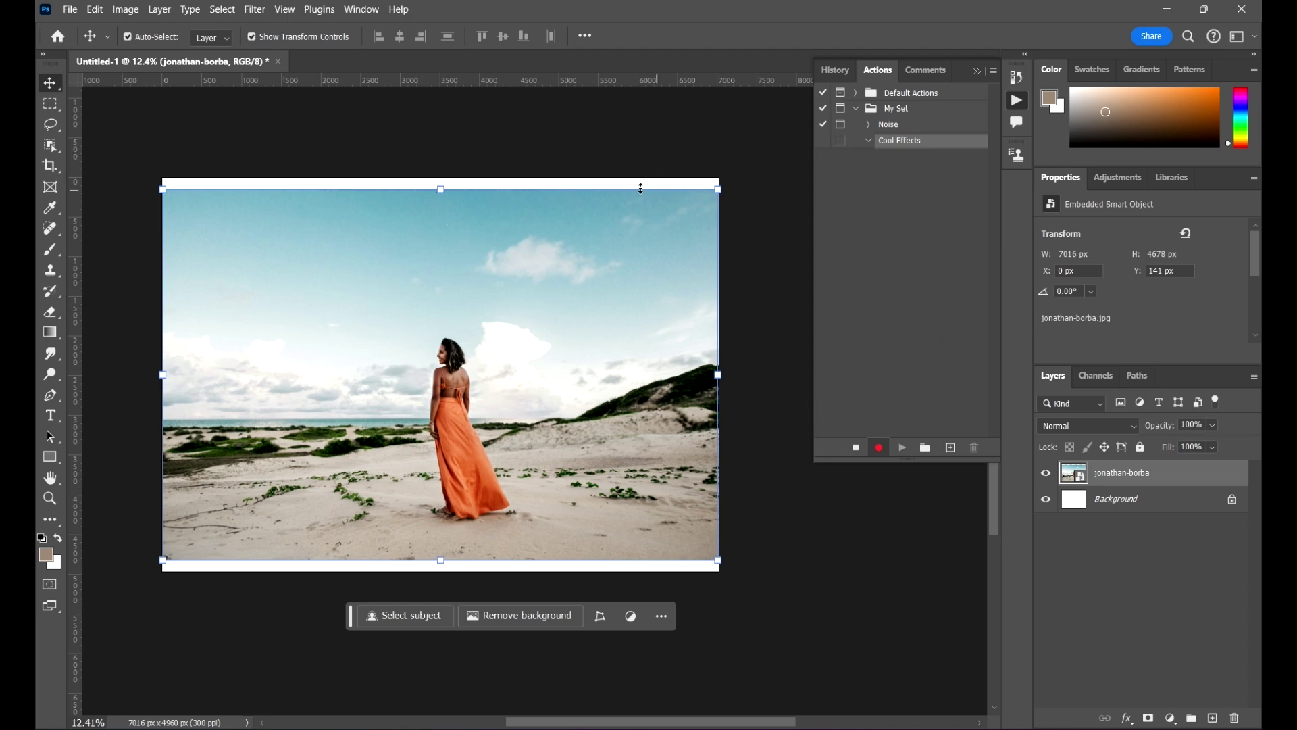
drag(570, 260, 589, 239)
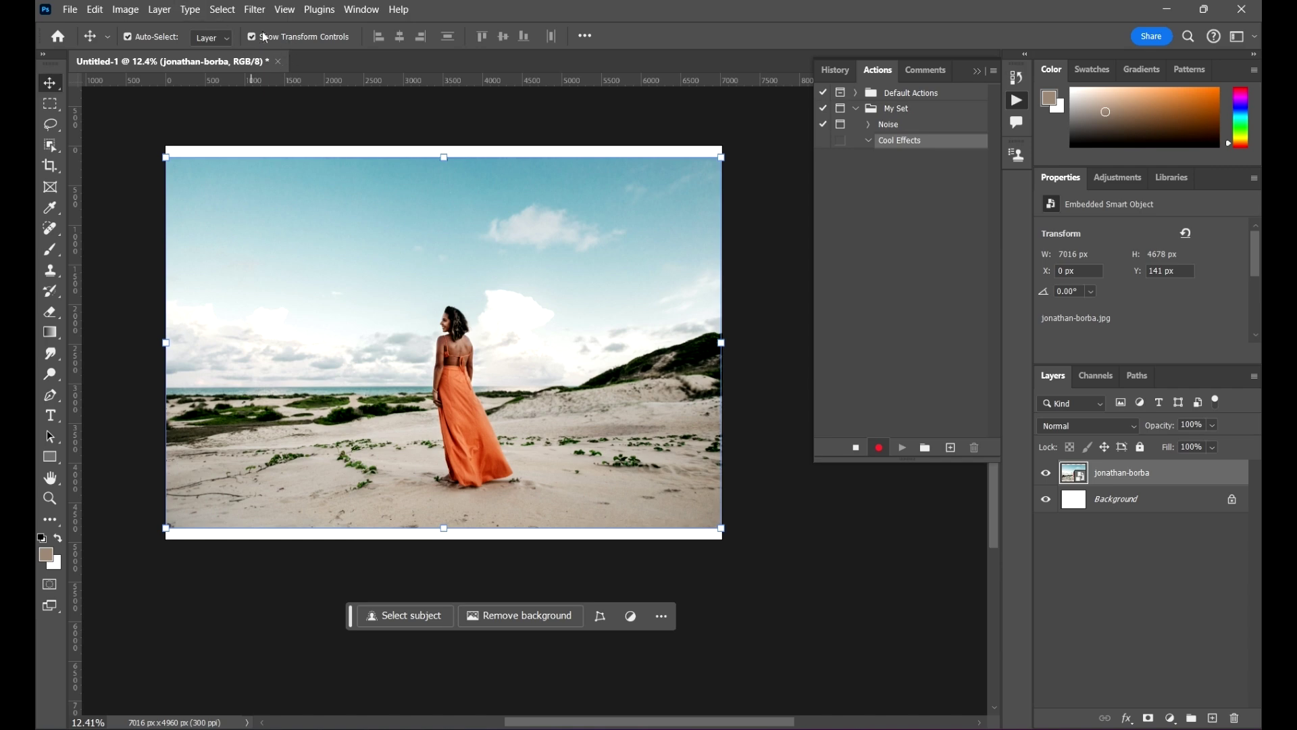
Open the Filter Gallery for the photo layer with the Artistic Cutout effect and bring the whole woman into the preview.
click(255, 9)
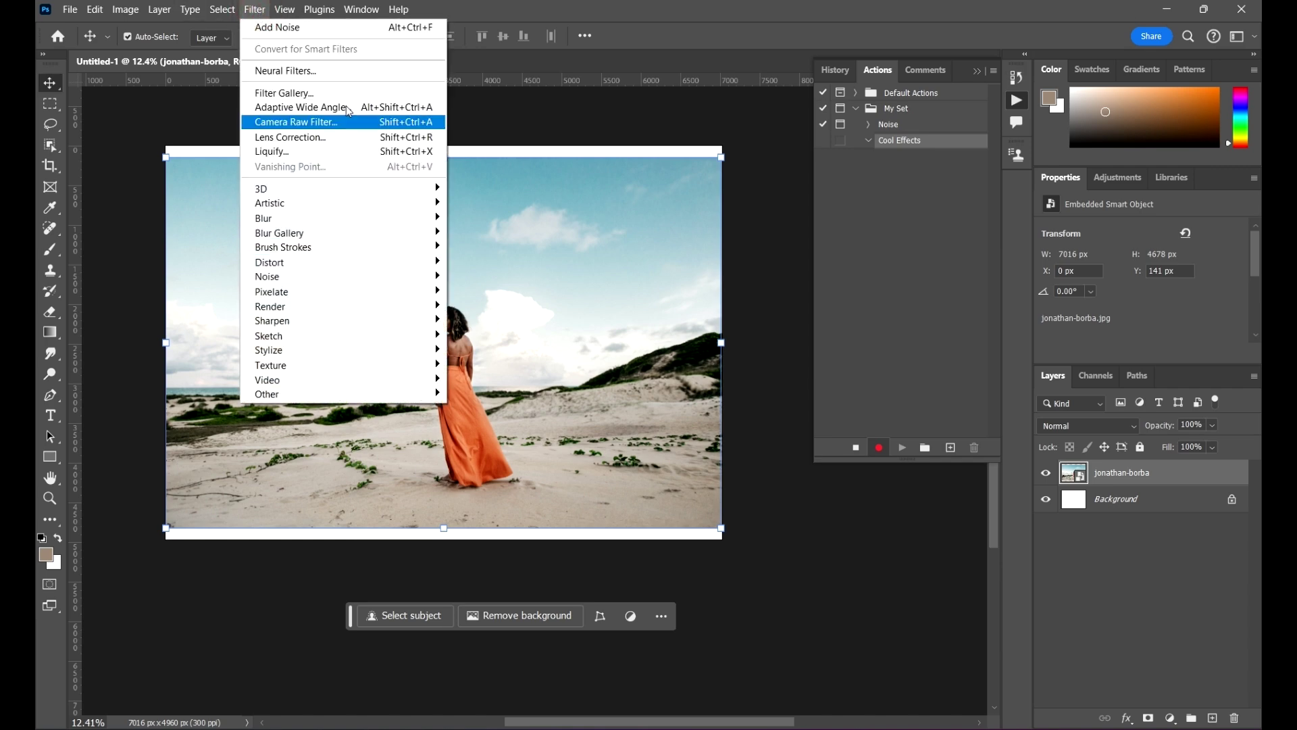
click(326, 94)
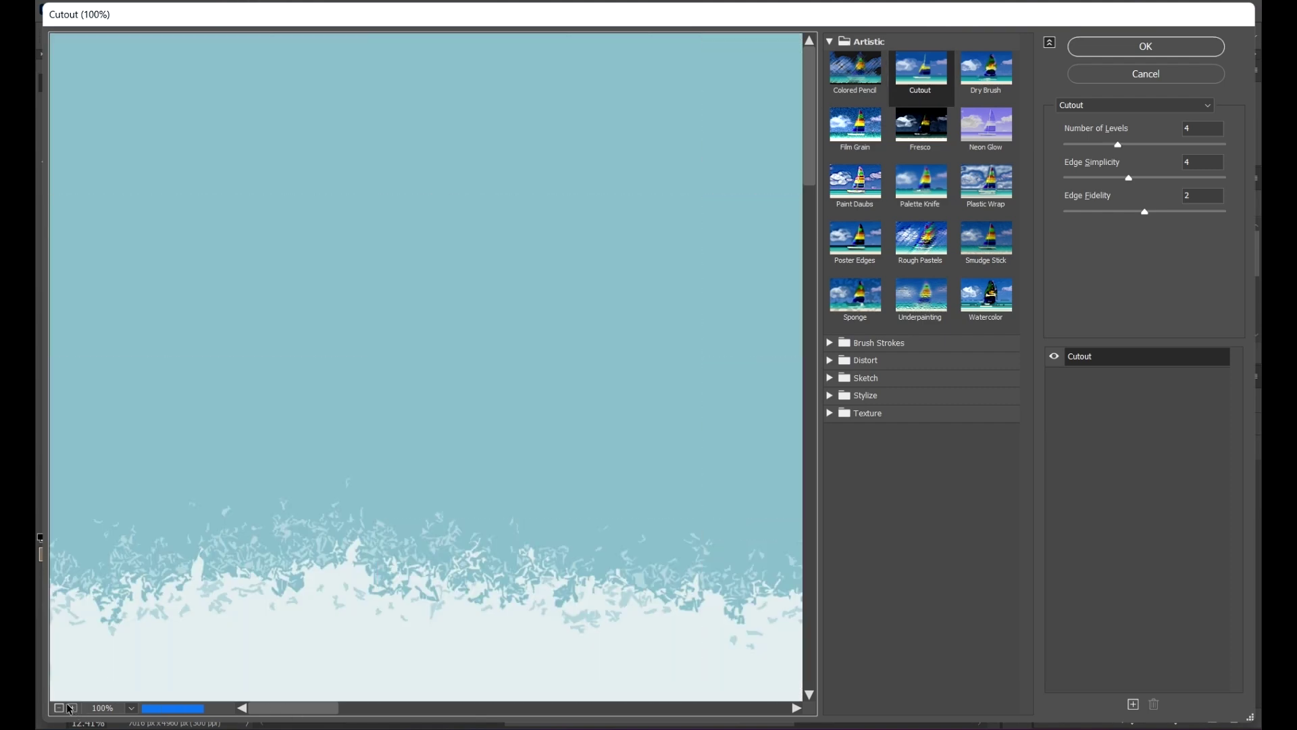
click(60, 707)
click(59, 707)
click(60, 708)
click(60, 707)
click(59, 708)
click(59, 708)
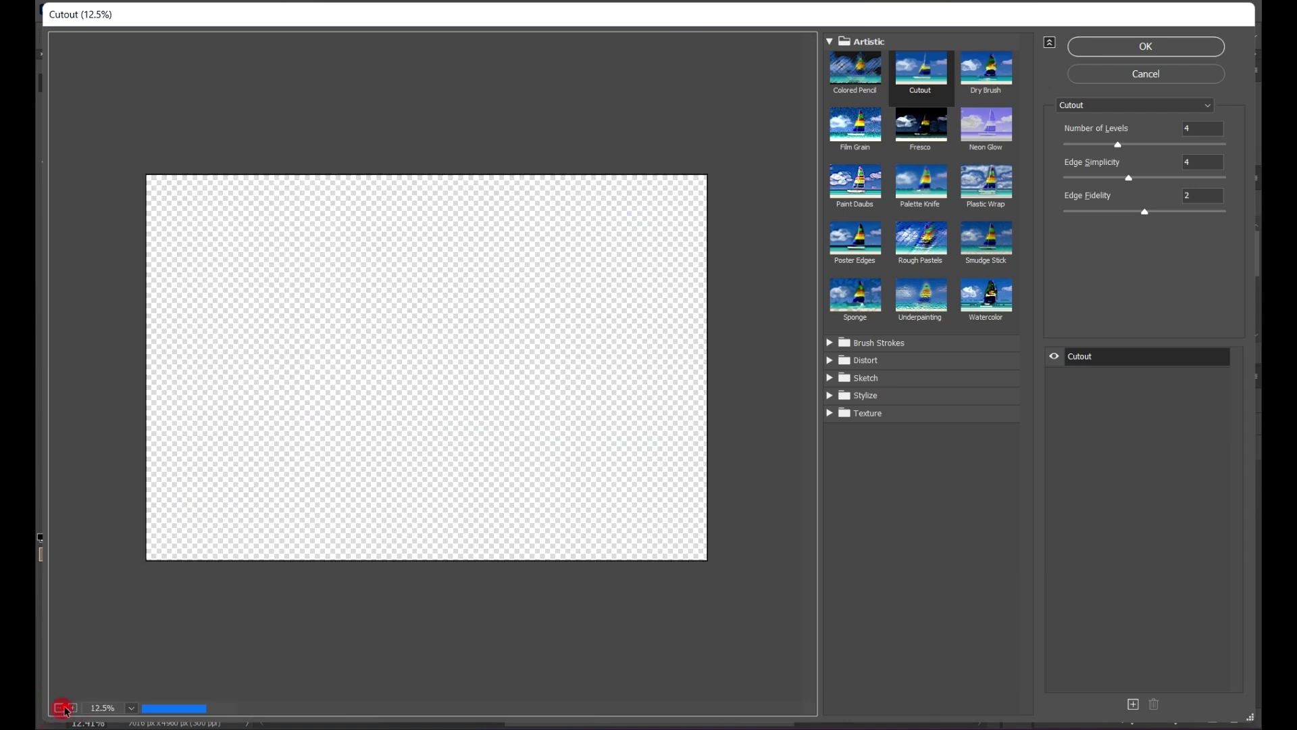
click(59, 707)
click(60, 707)
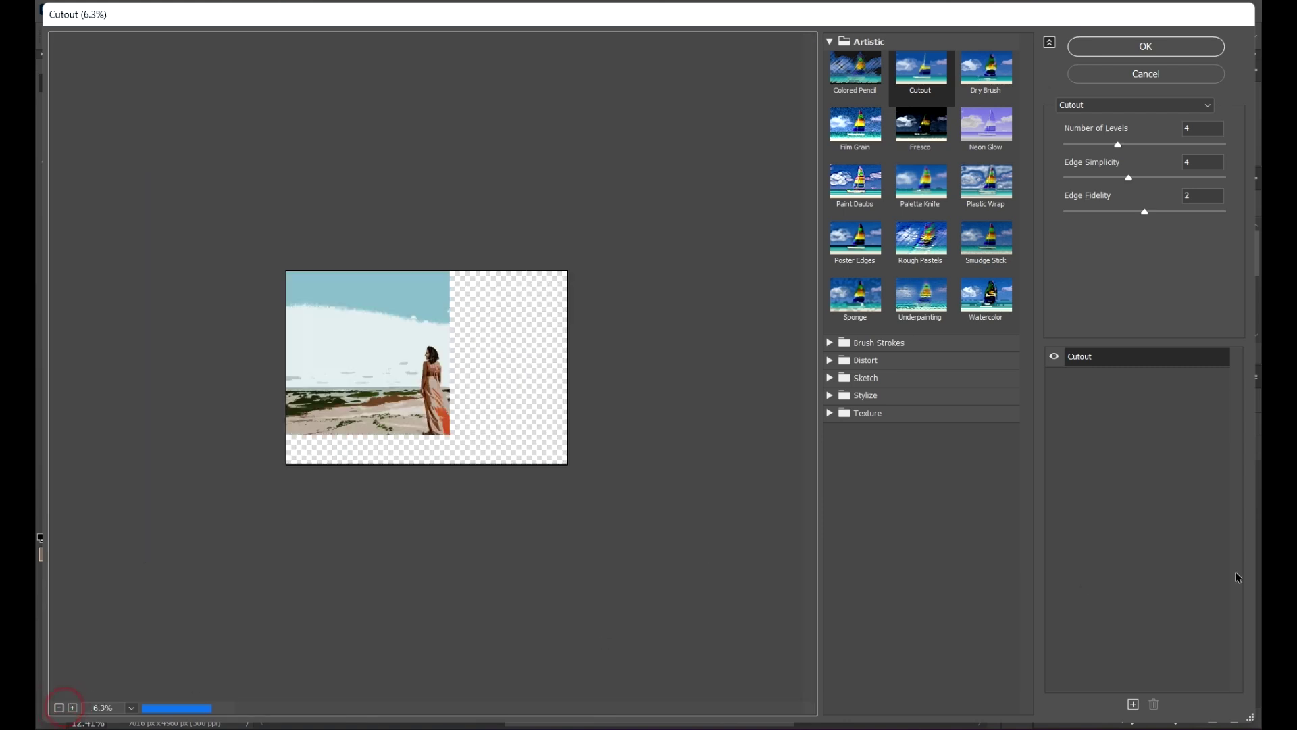
click(72, 708)
click(72, 707)
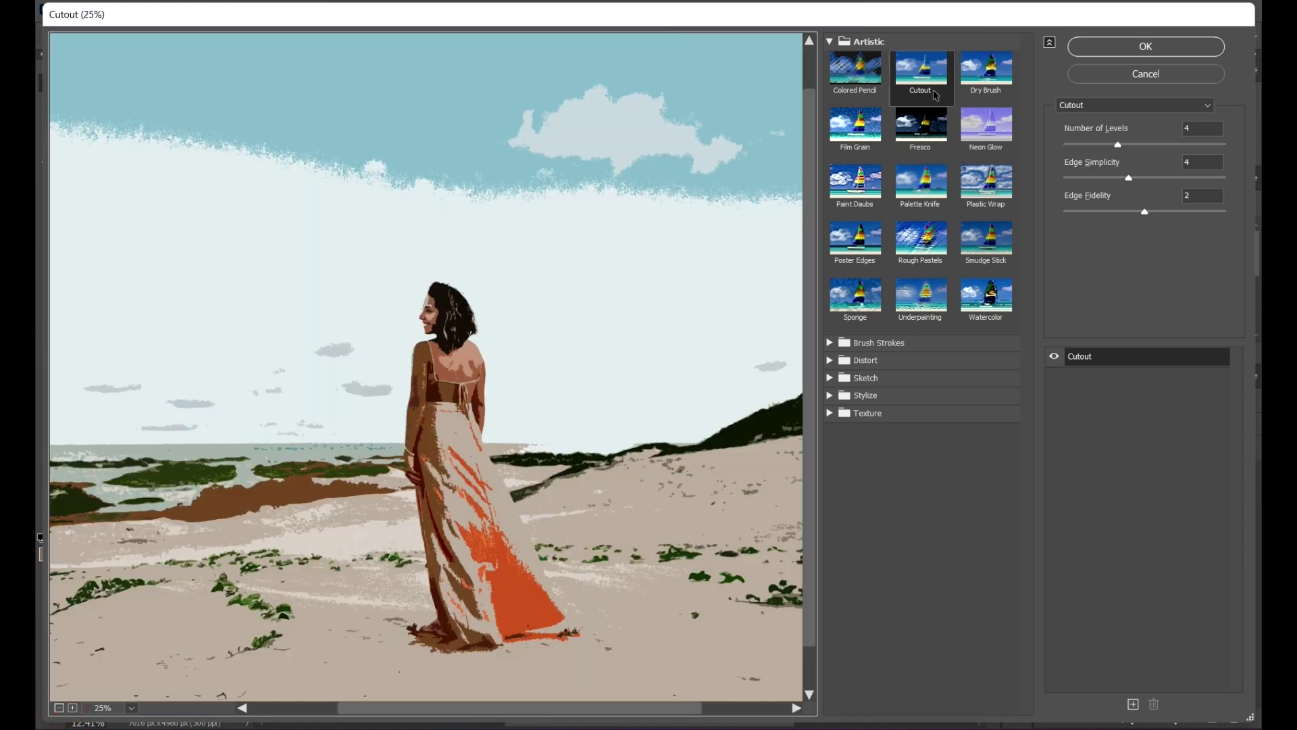
Set the Cutout effect's Number of Levels to 5 and Edge Simplicity to 5, and apply it to the photo.
click(1140, 144)
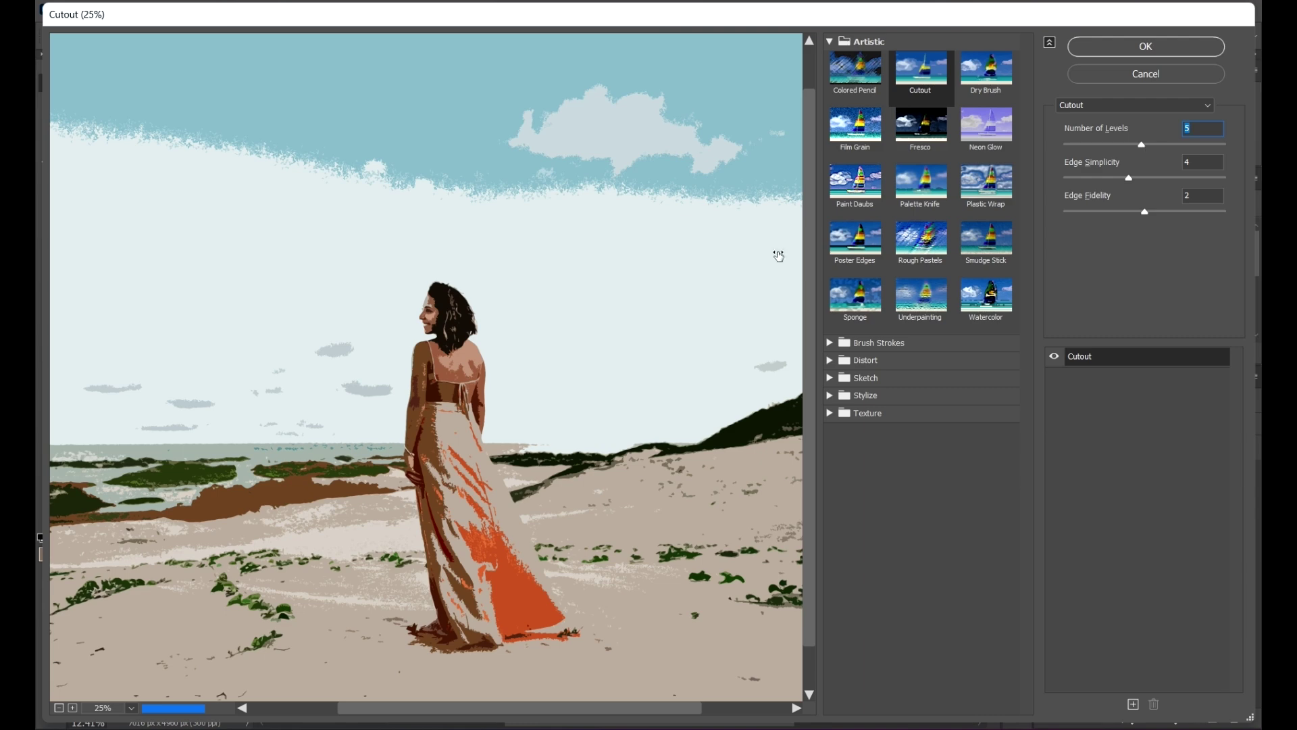
drag(517, 356, 544, 254)
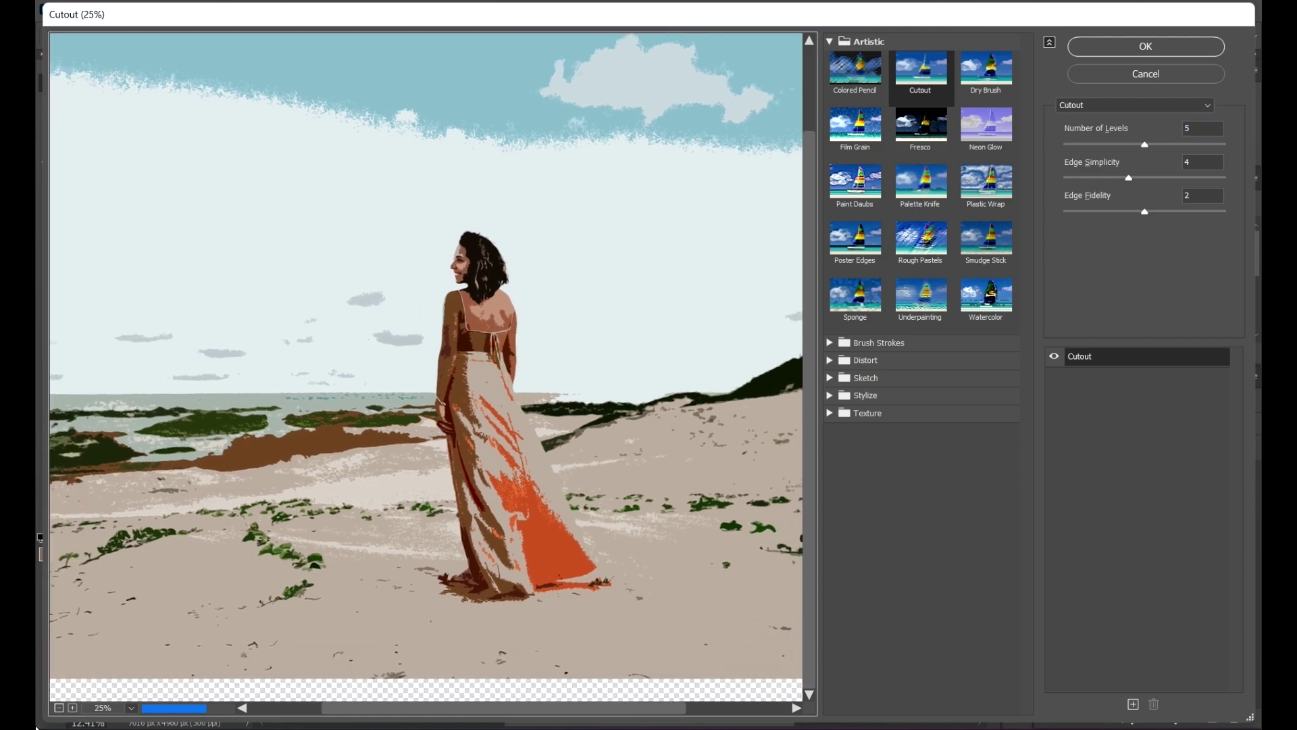
click(72, 707)
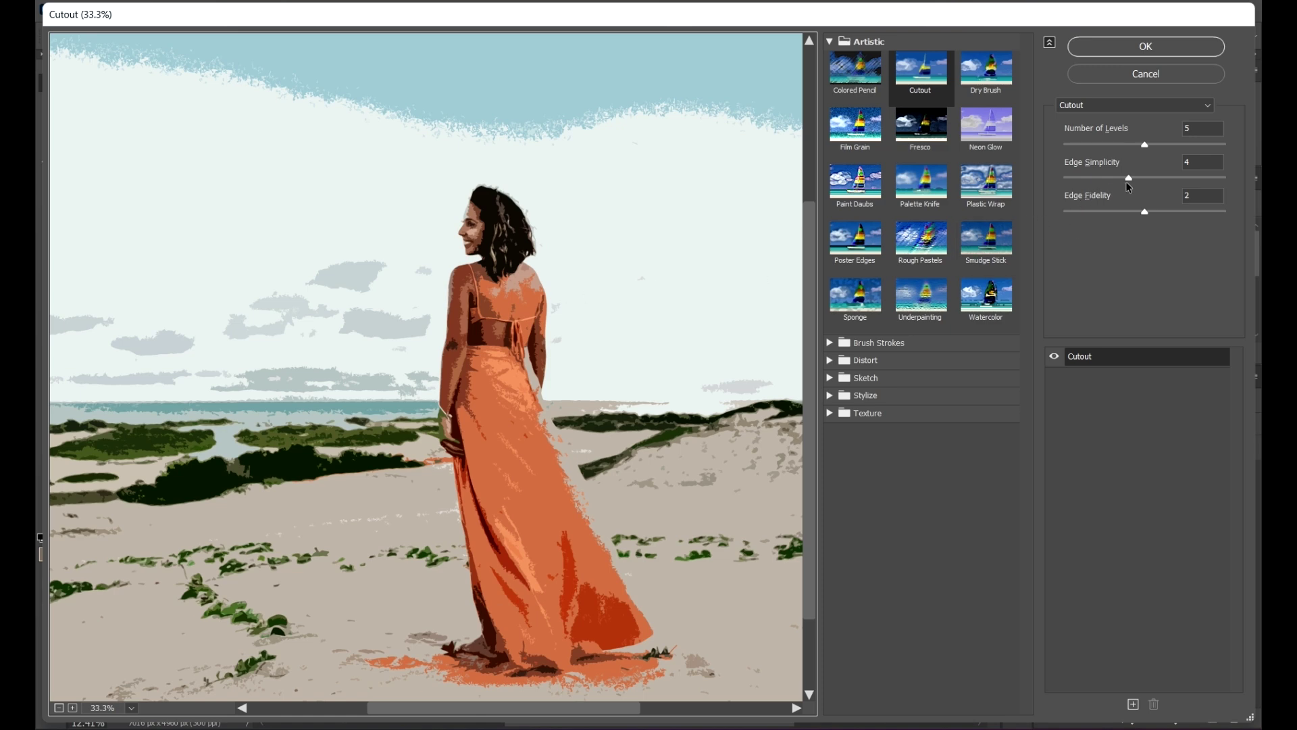
drag(1142, 180, 1150, 182)
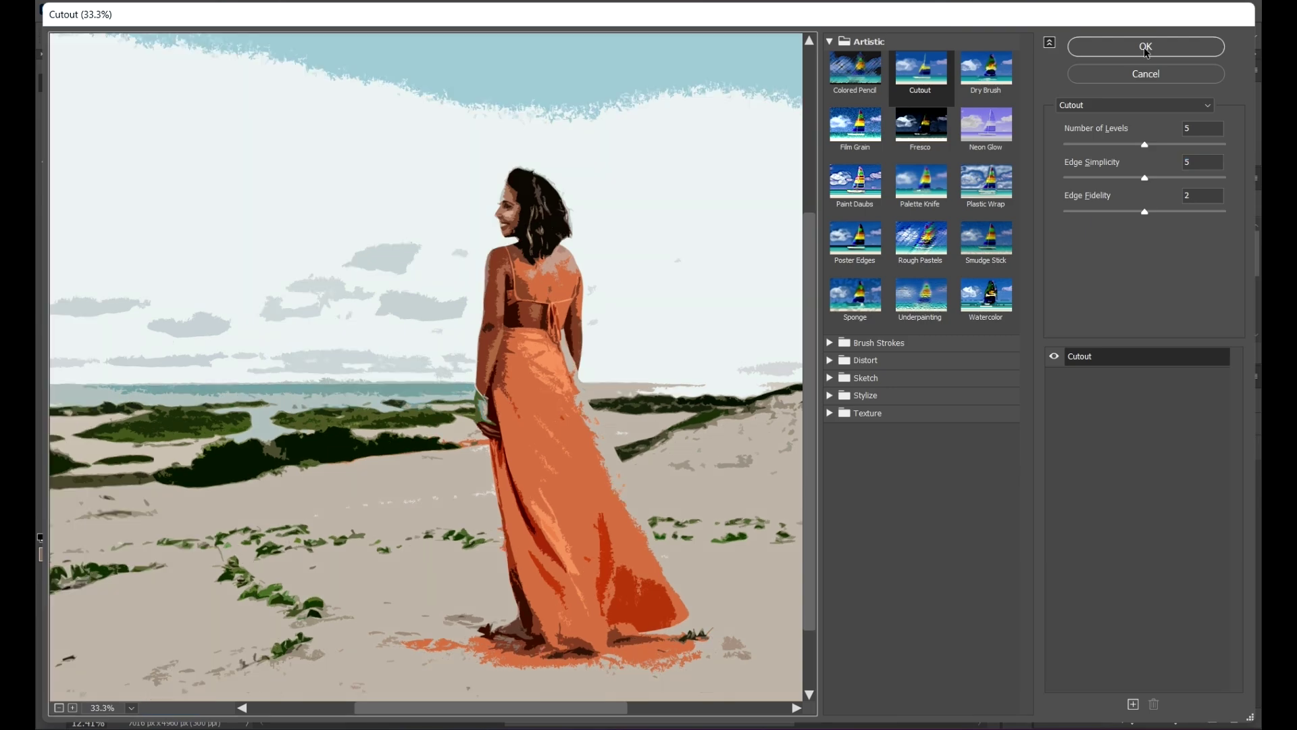
click(1138, 49)
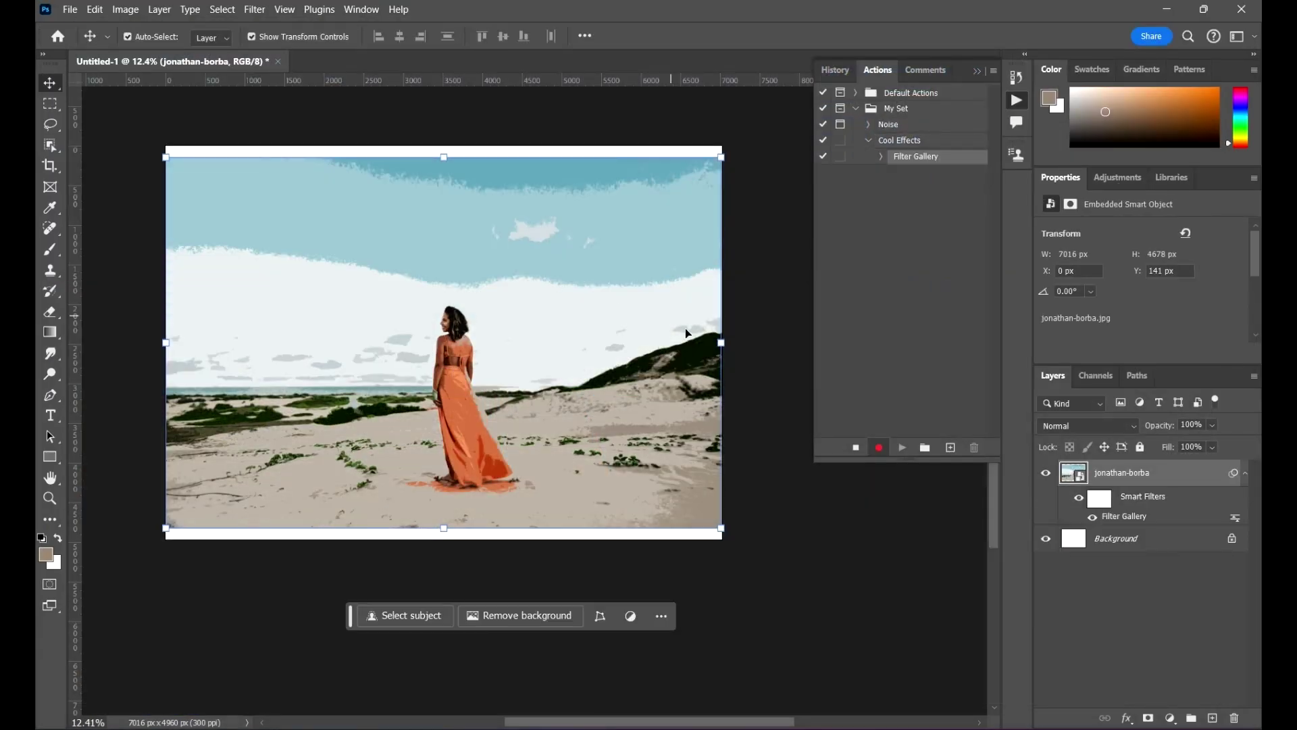
scroll(421, 345, up, 9)
scroll(542, 353, down, 10)
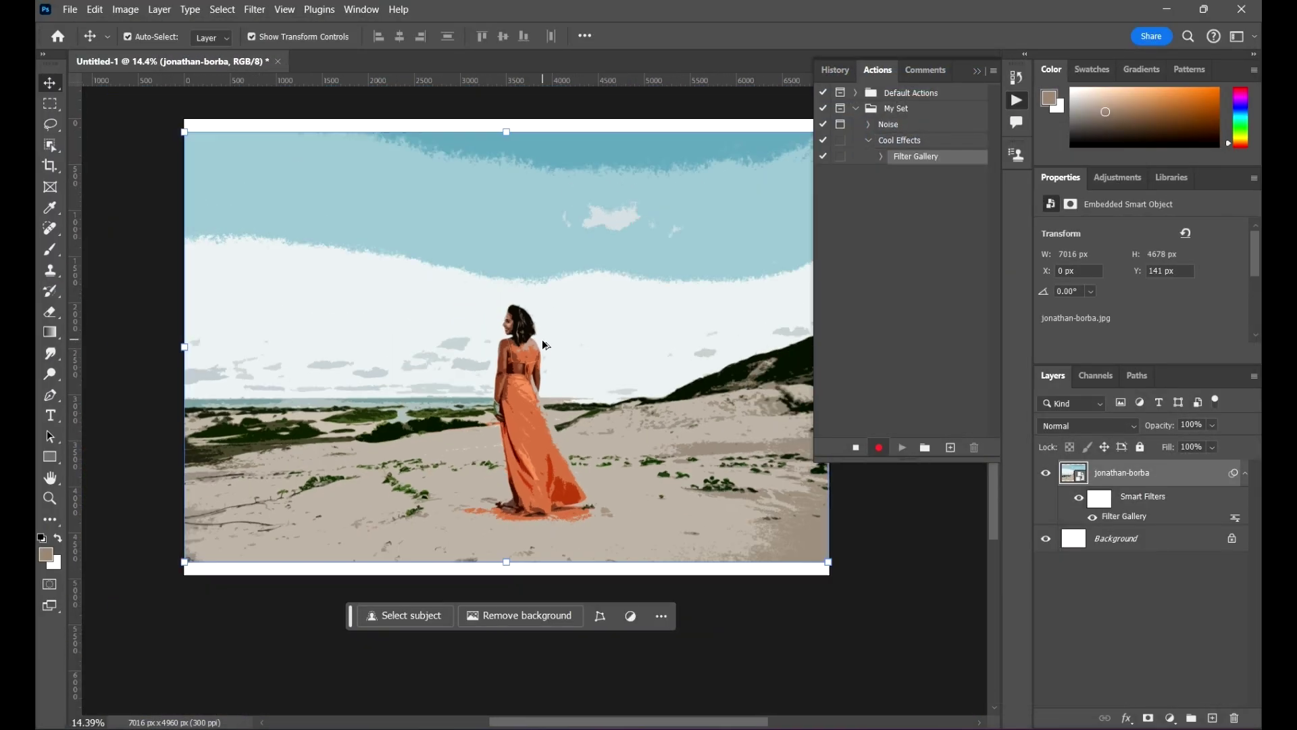
scroll(631, 359, up, 2)
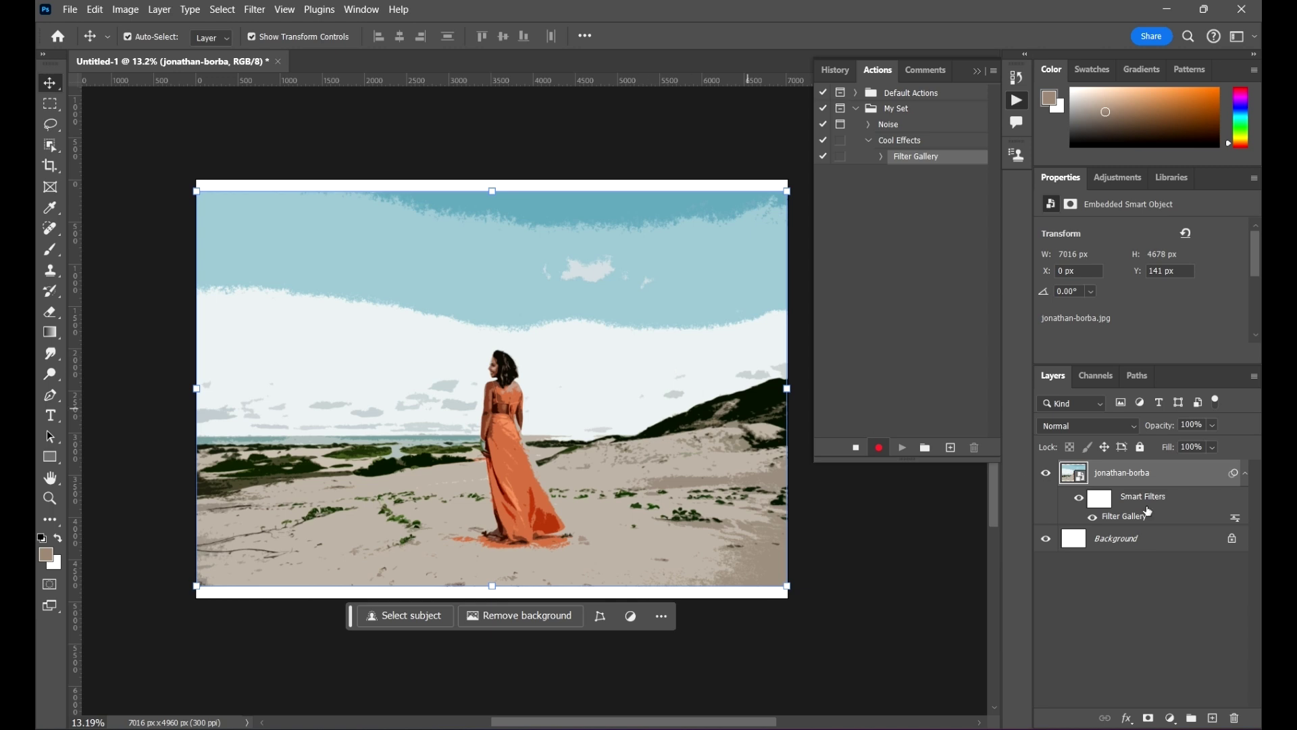
Add a Gradient fill layer above the photo layer.
click(1121, 177)
scroll(1115, 304, up, 10)
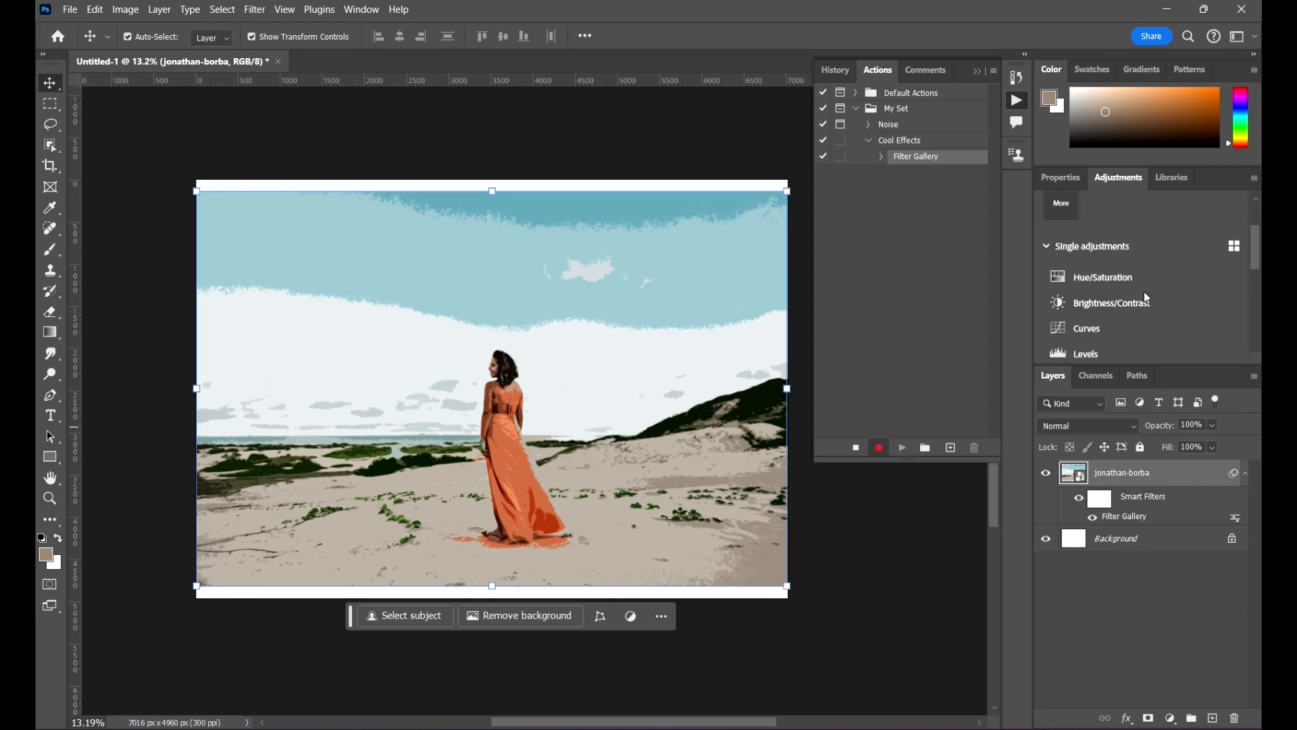
scroll(1147, 296, down, 3)
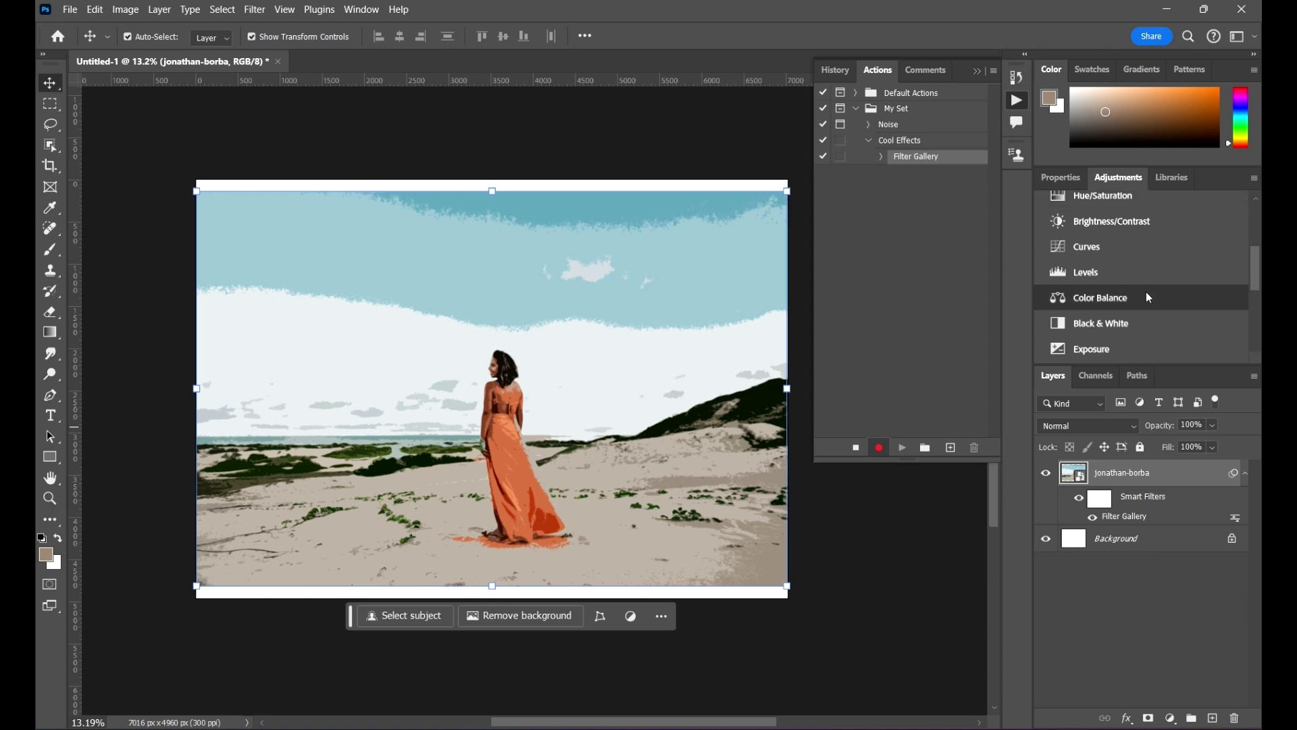
click(1171, 719)
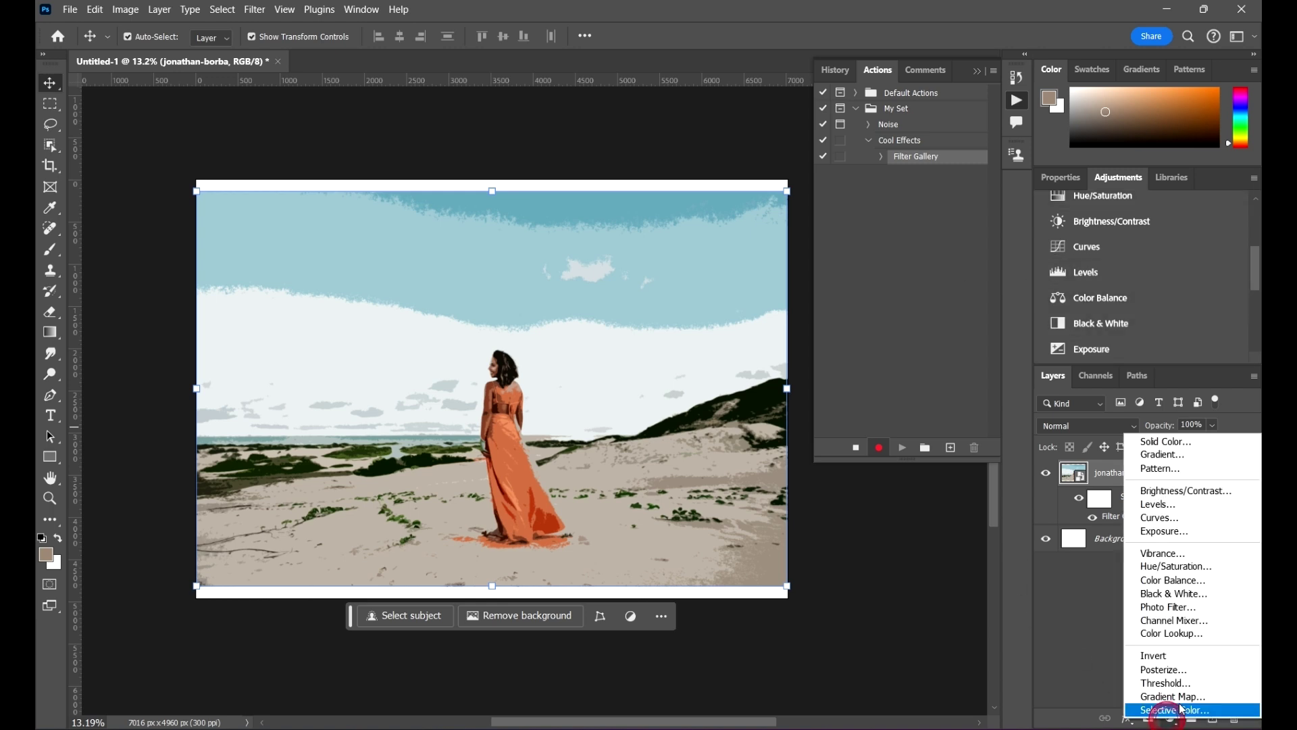
click(1192, 458)
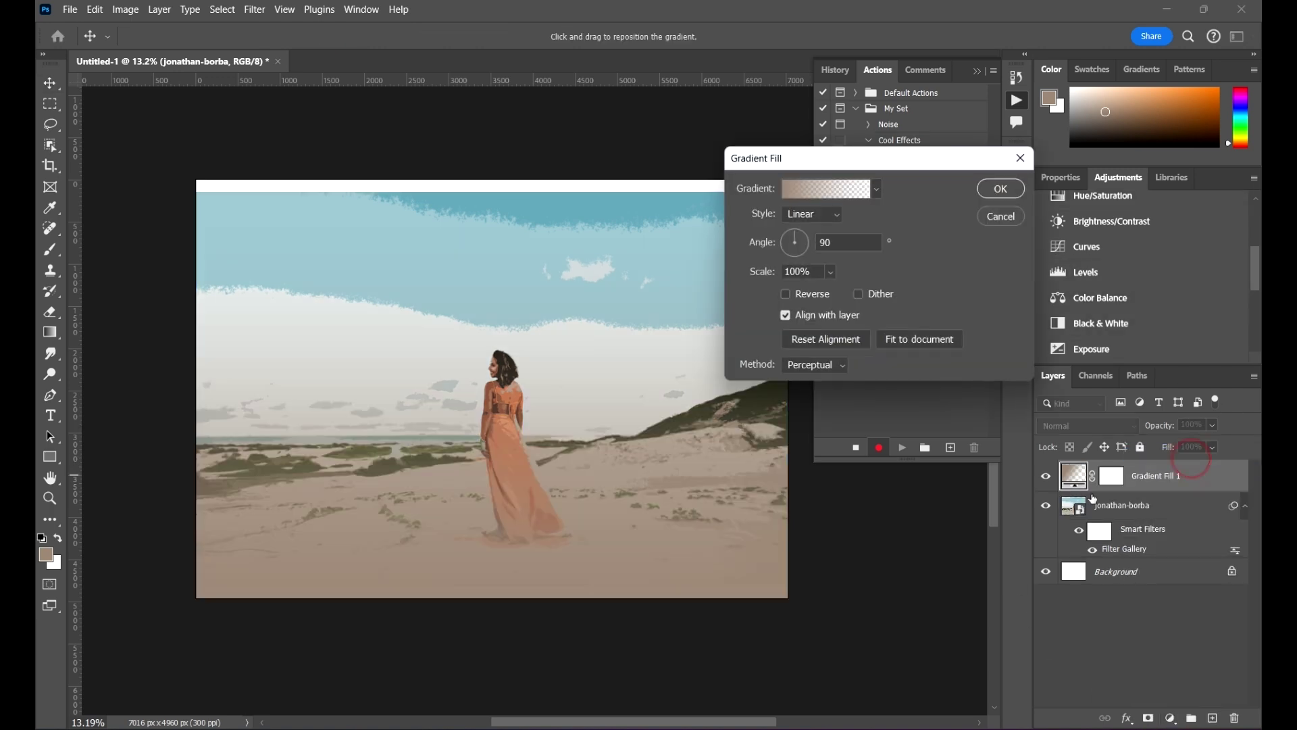
Choose a magenta-to-dark-purple gradient from the Purples group for the gradient fill and confirm it.
click(878, 189)
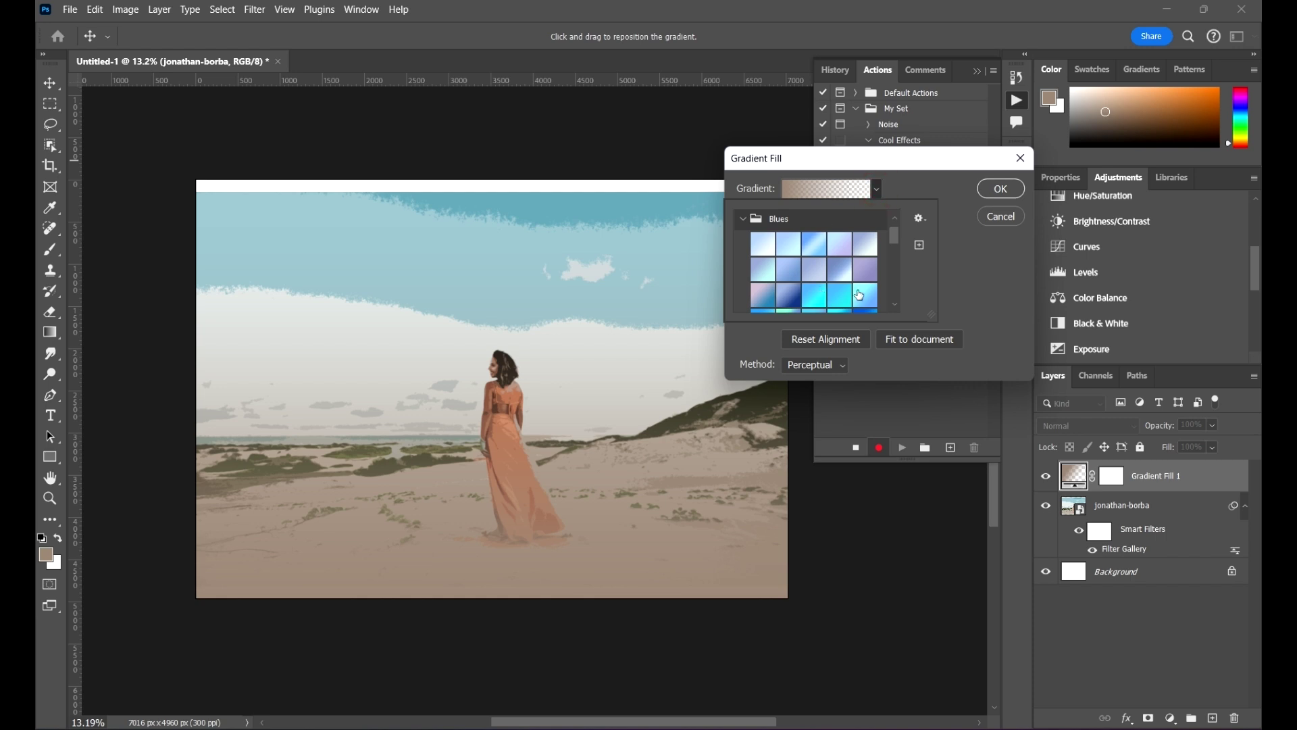
scroll(858, 274, down, 3)
scroll(858, 274, down, 5)
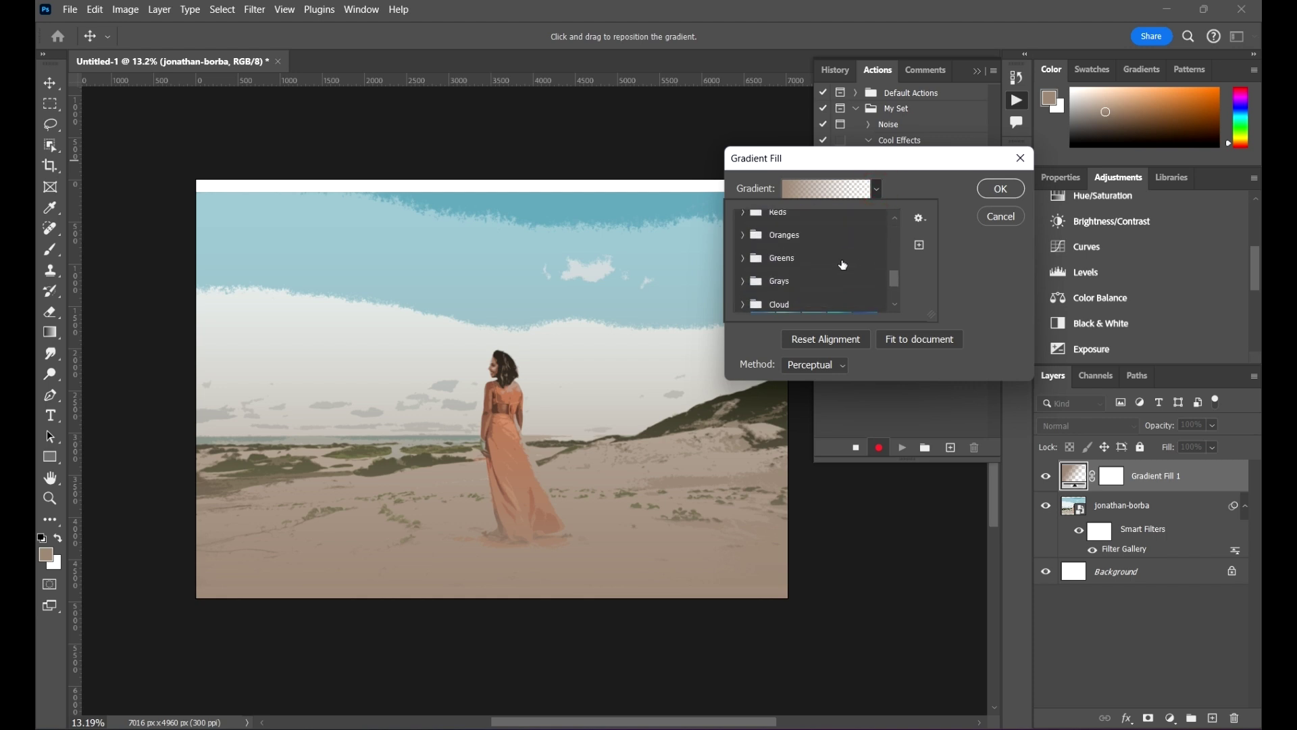
scroll(765, 268, up, 2)
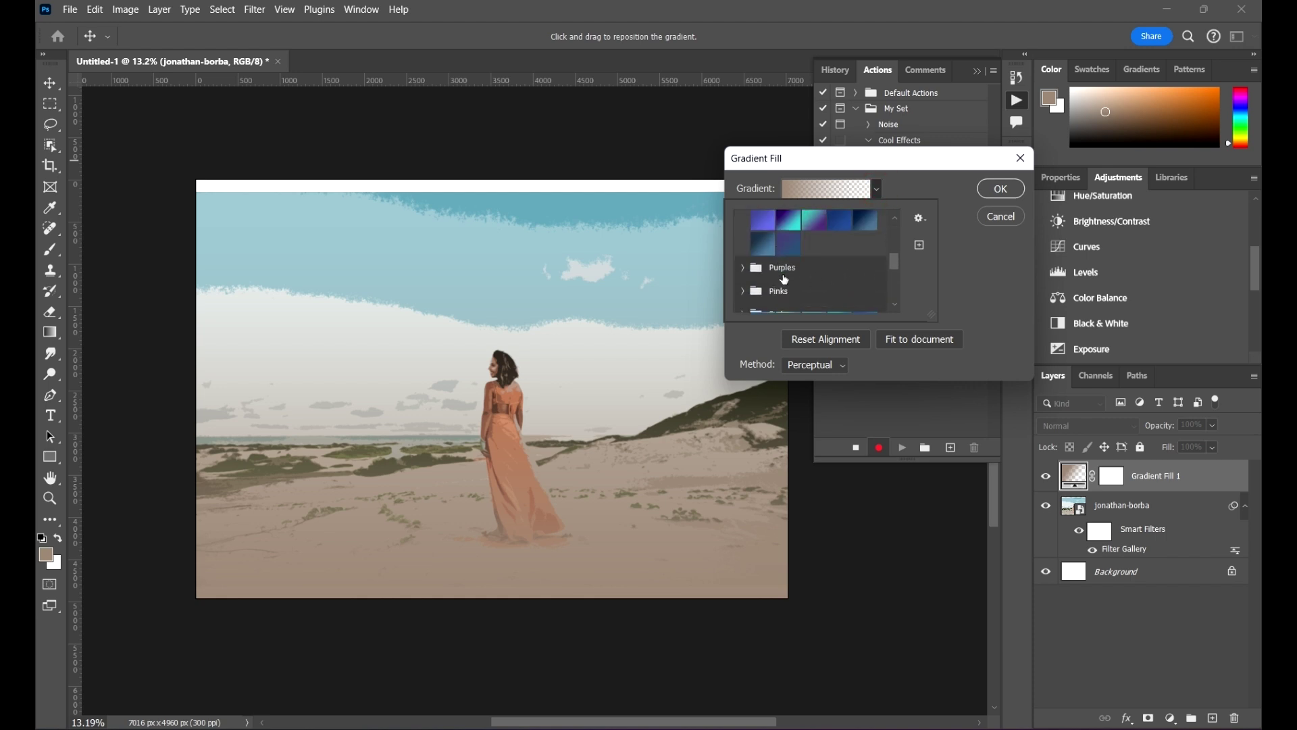
click(756, 271)
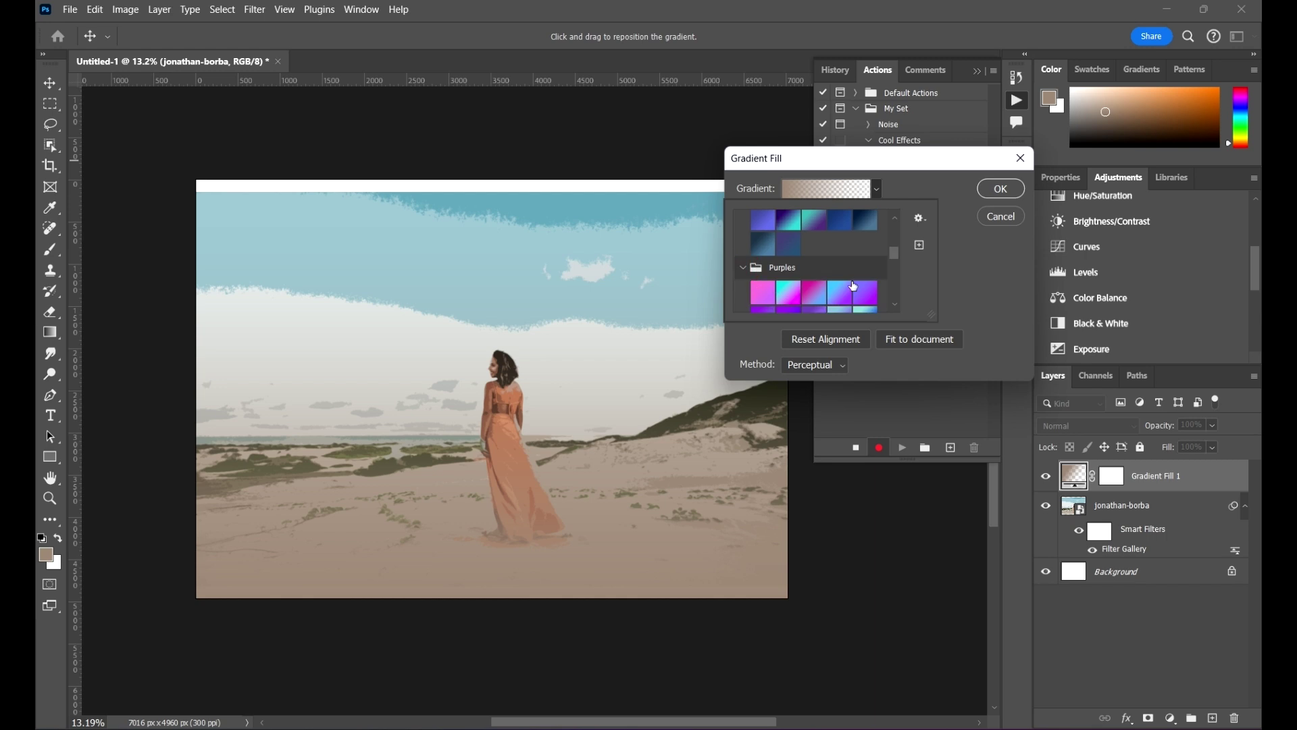
scroll(760, 271, down, 3)
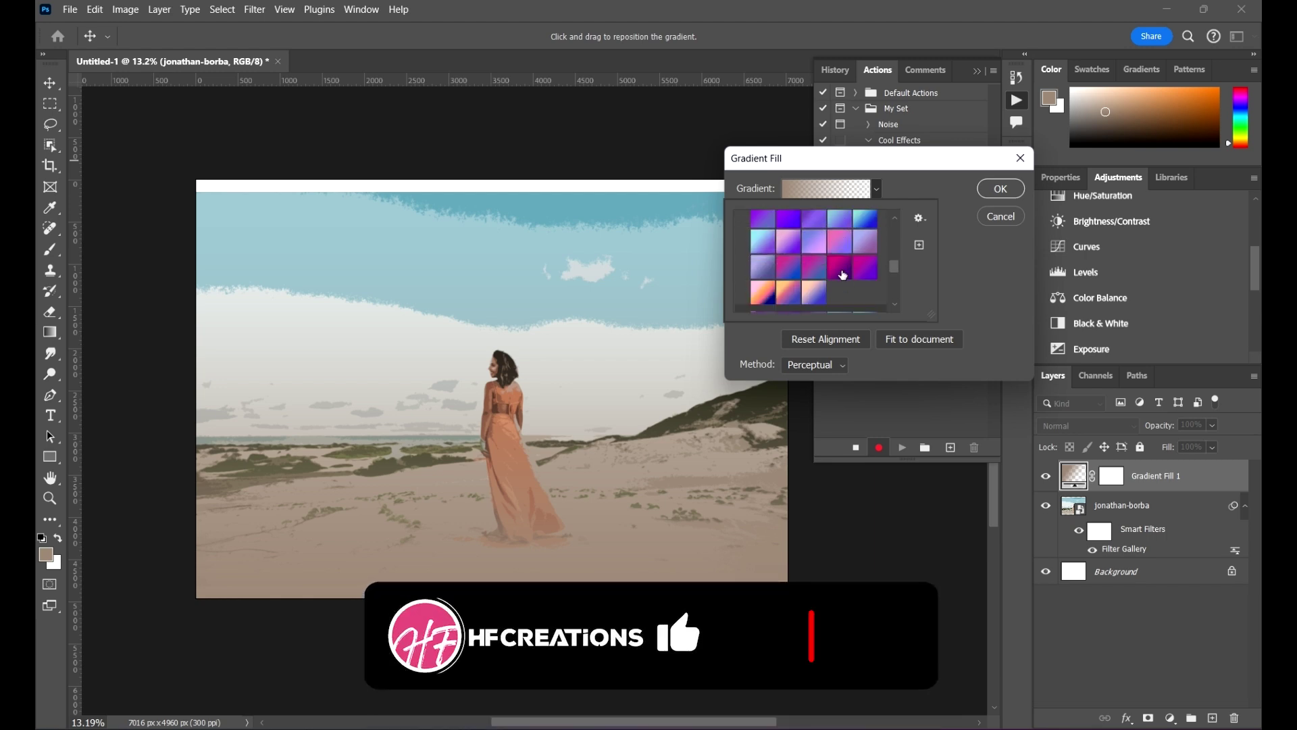
click(845, 272)
click(994, 191)
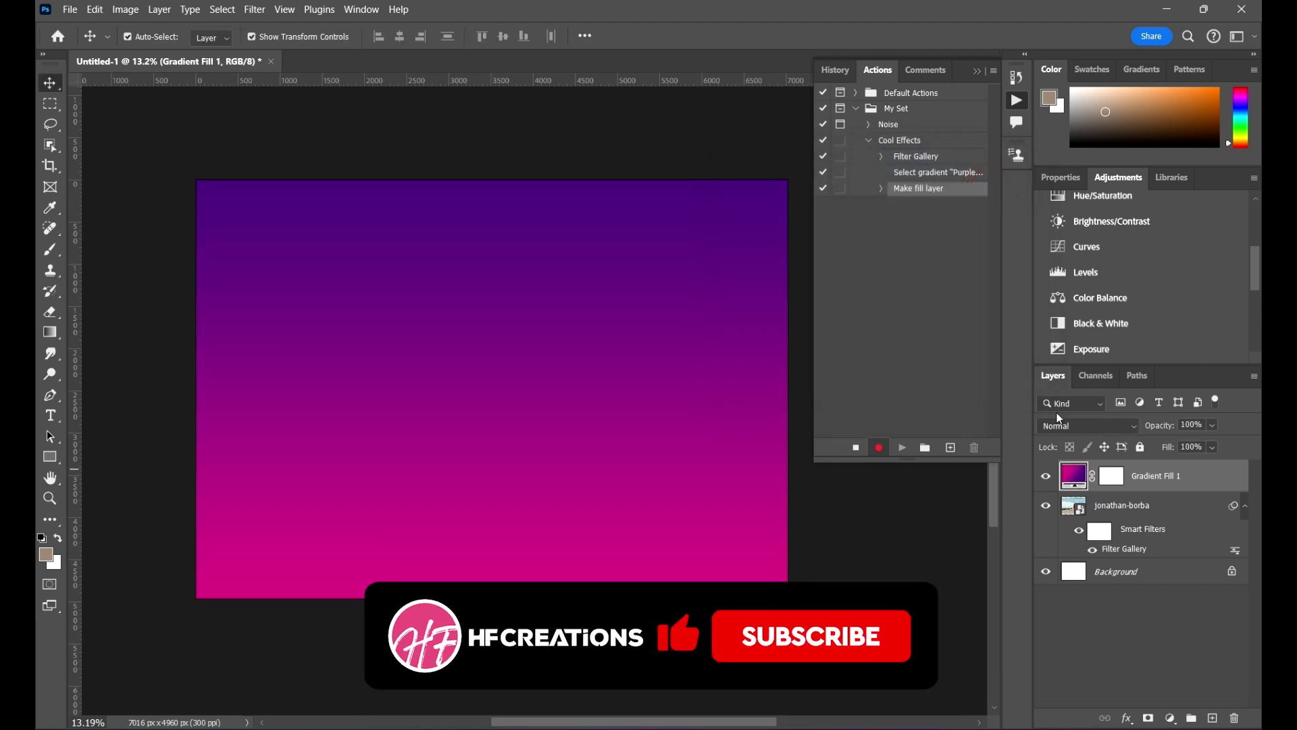
Set the gradient fill layer's blend mode to Lighten and deselect all layers.
click(1067, 430)
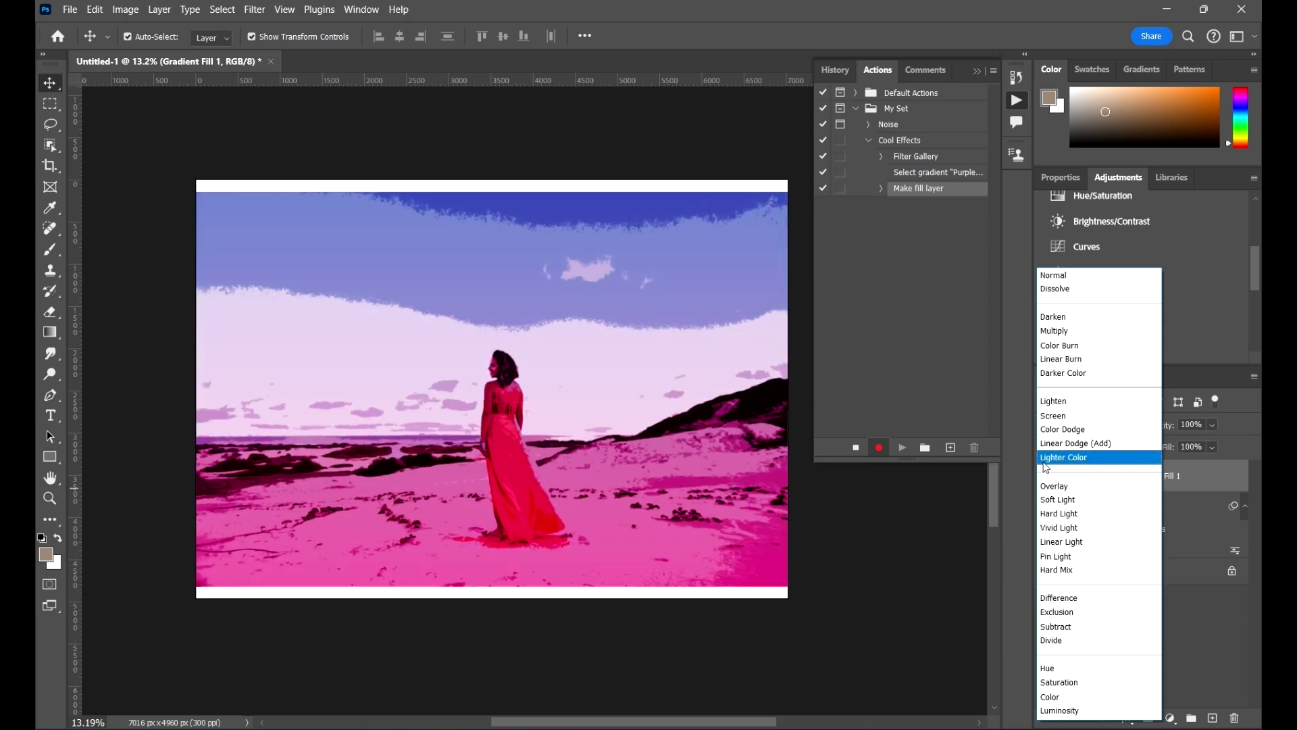
click(1063, 405)
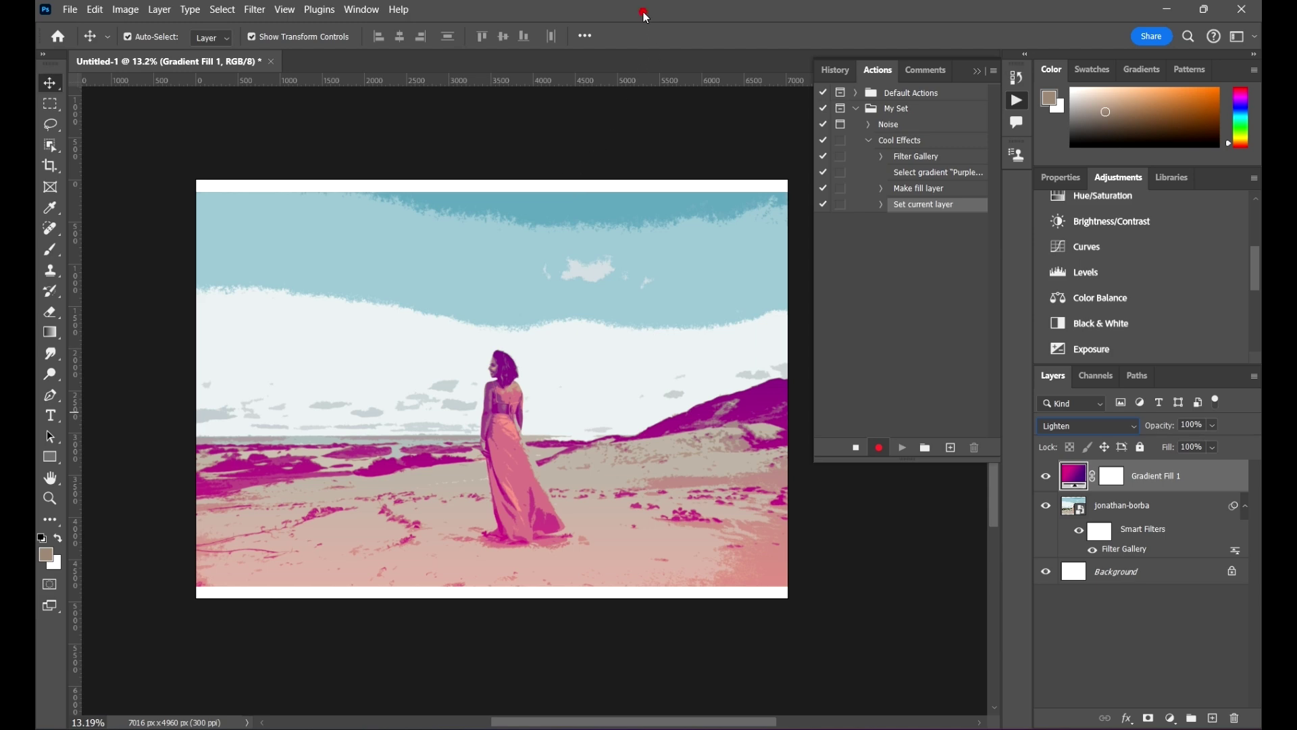
click(606, 101)
Examine the blended gradient effect on the woman and the landscape, both close up and as a whole.
scroll(493, 417, up, 1)
scroll(493, 417, up, 3)
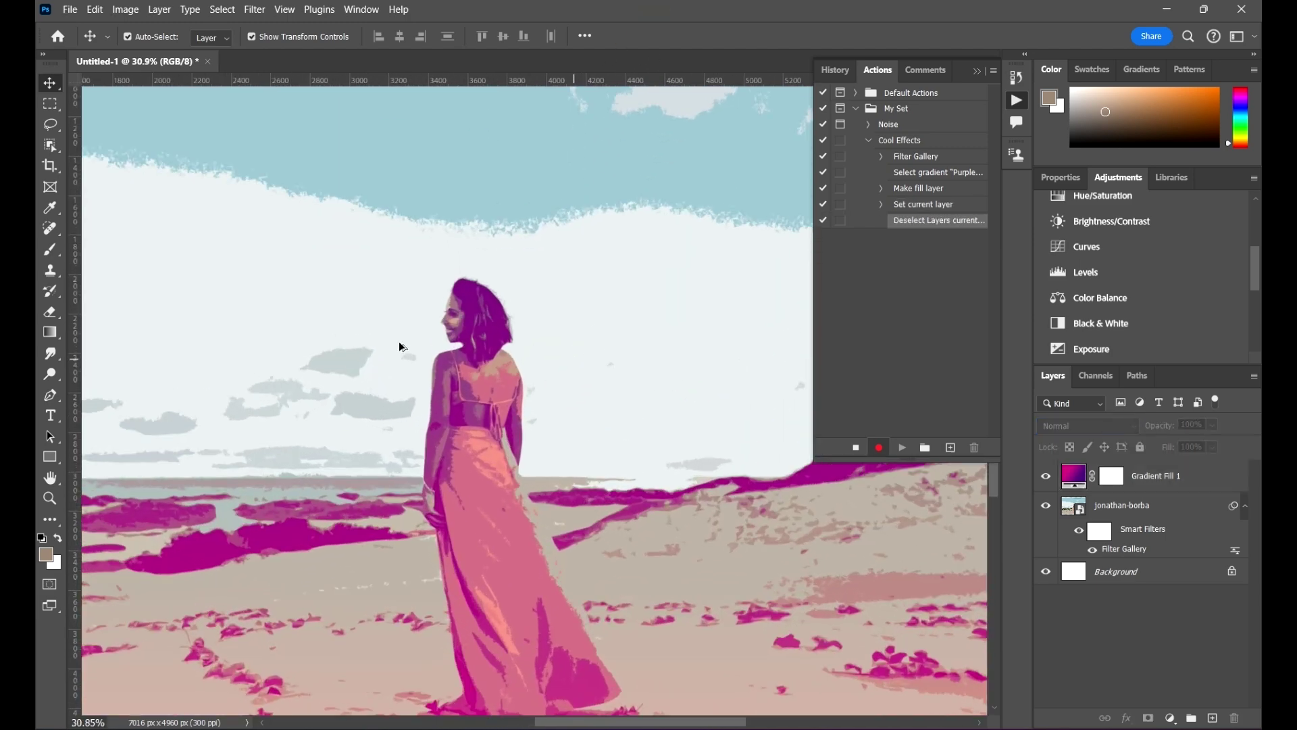
scroll(434, 351, down, 3)
scroll(485, 299, down, 3)
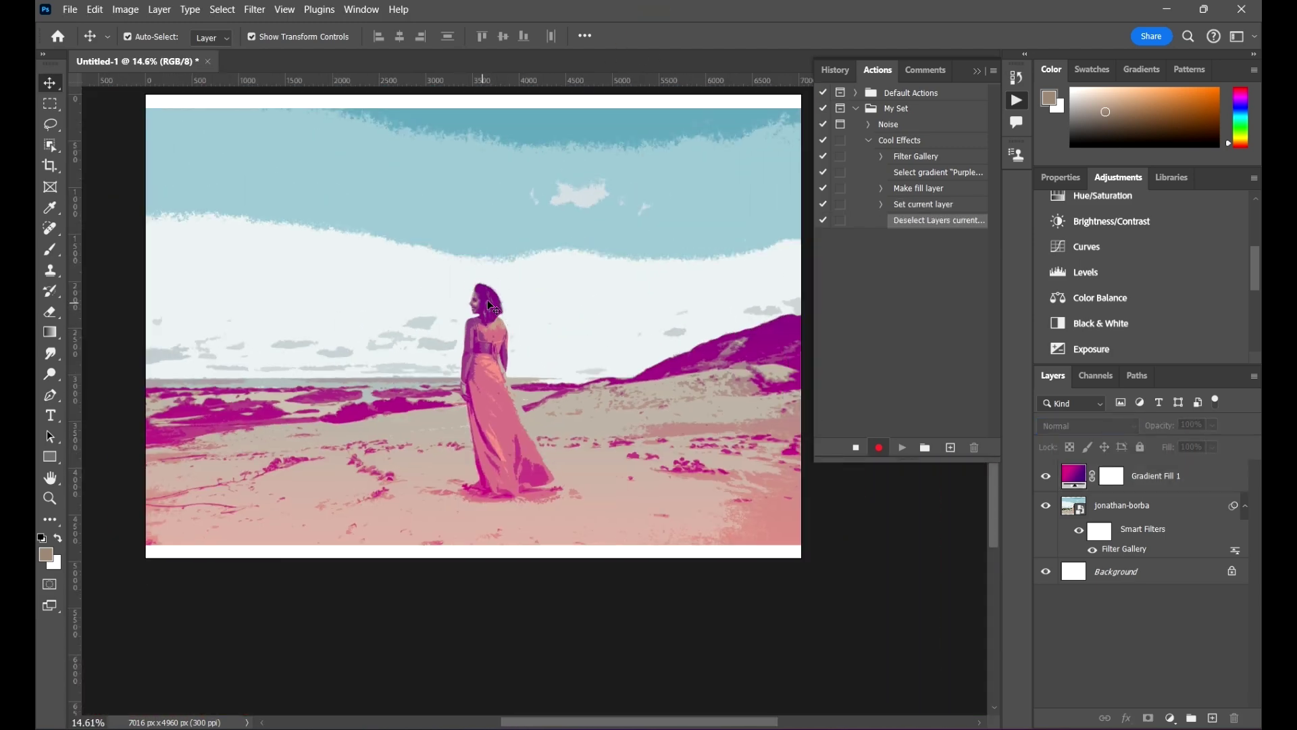
scroll(362, 420, up, 1)
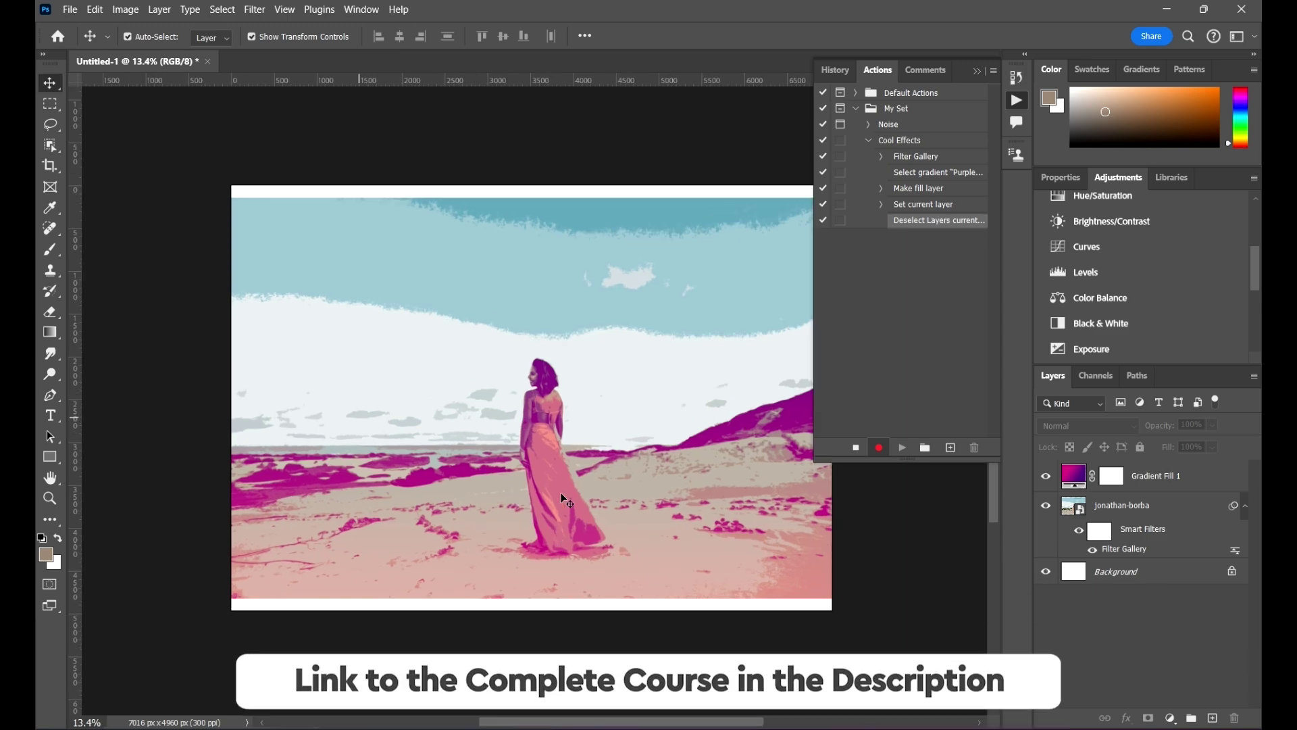
scroll(494, 348, up, 5)
scroll(494, 348, down, 5)
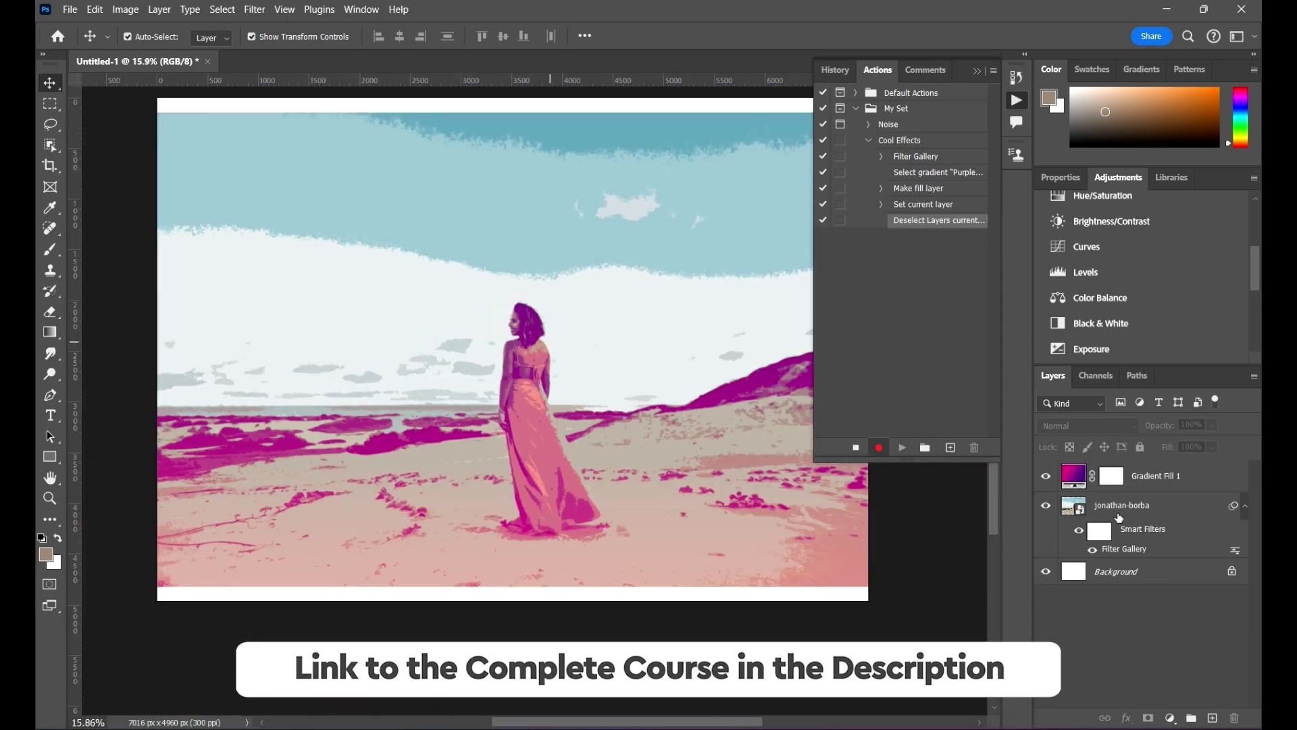
Apply the Add Noise filter to the photo layer with an amount of 20.78%.
click(1119, 517)
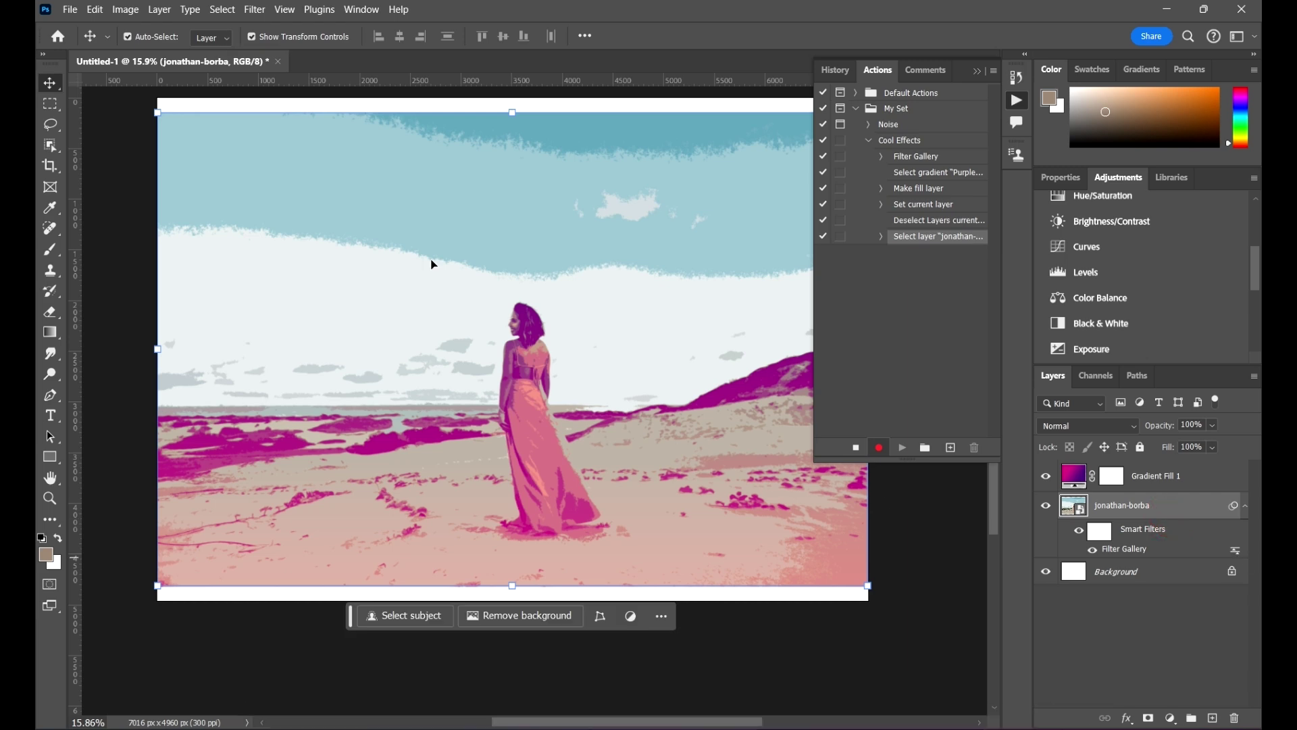
scroll(649, 347, up, 2)
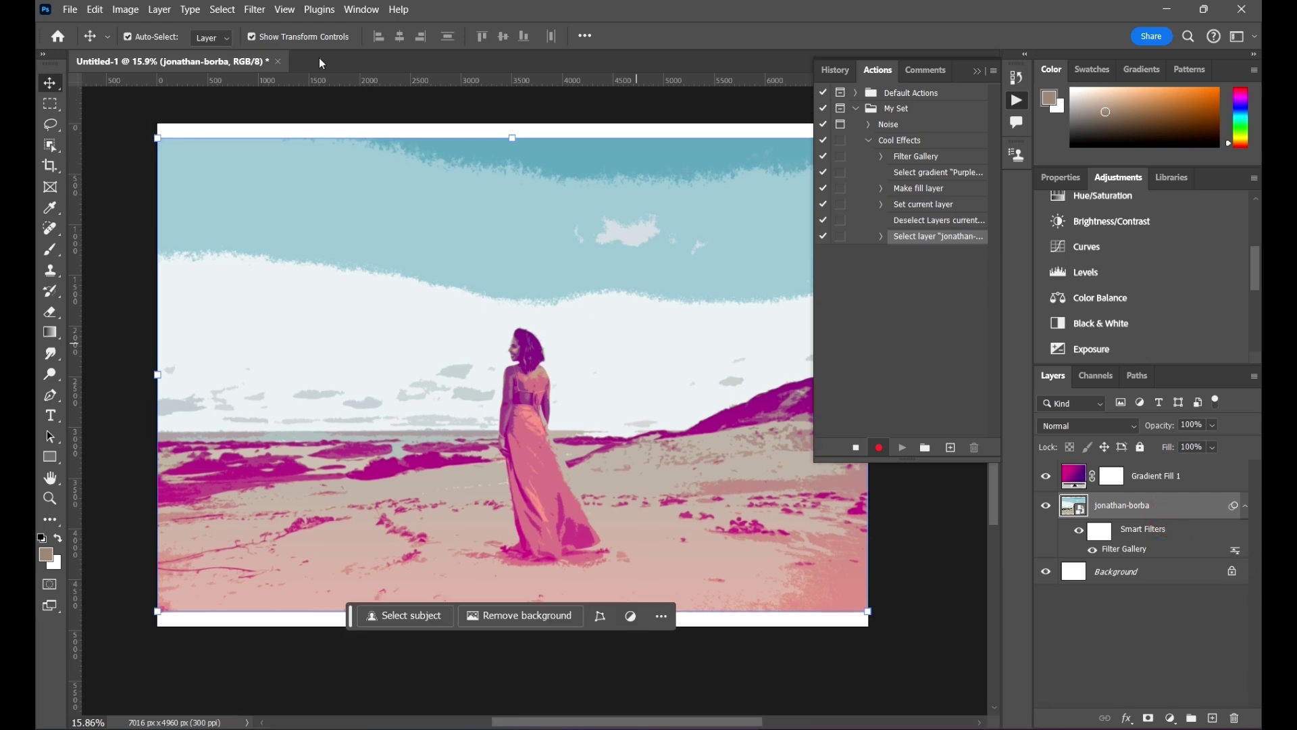
click(284, 10)
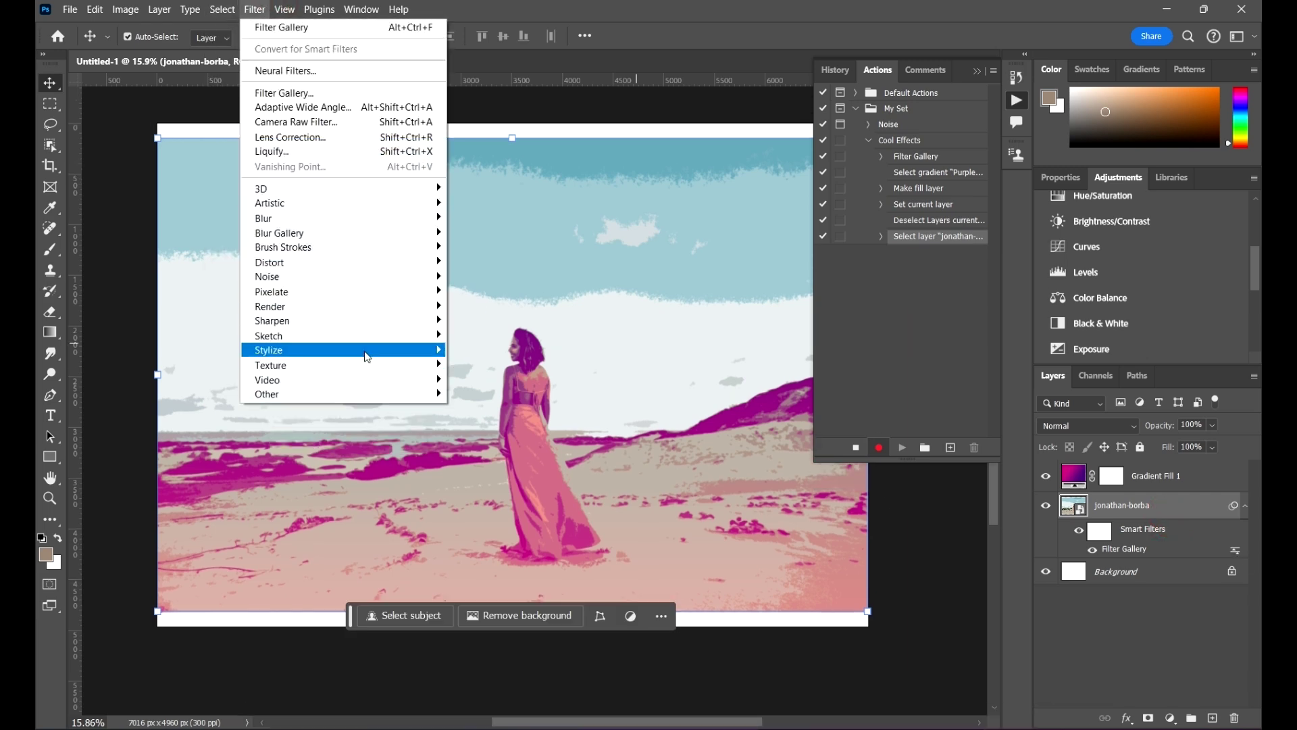
click(306, 14)
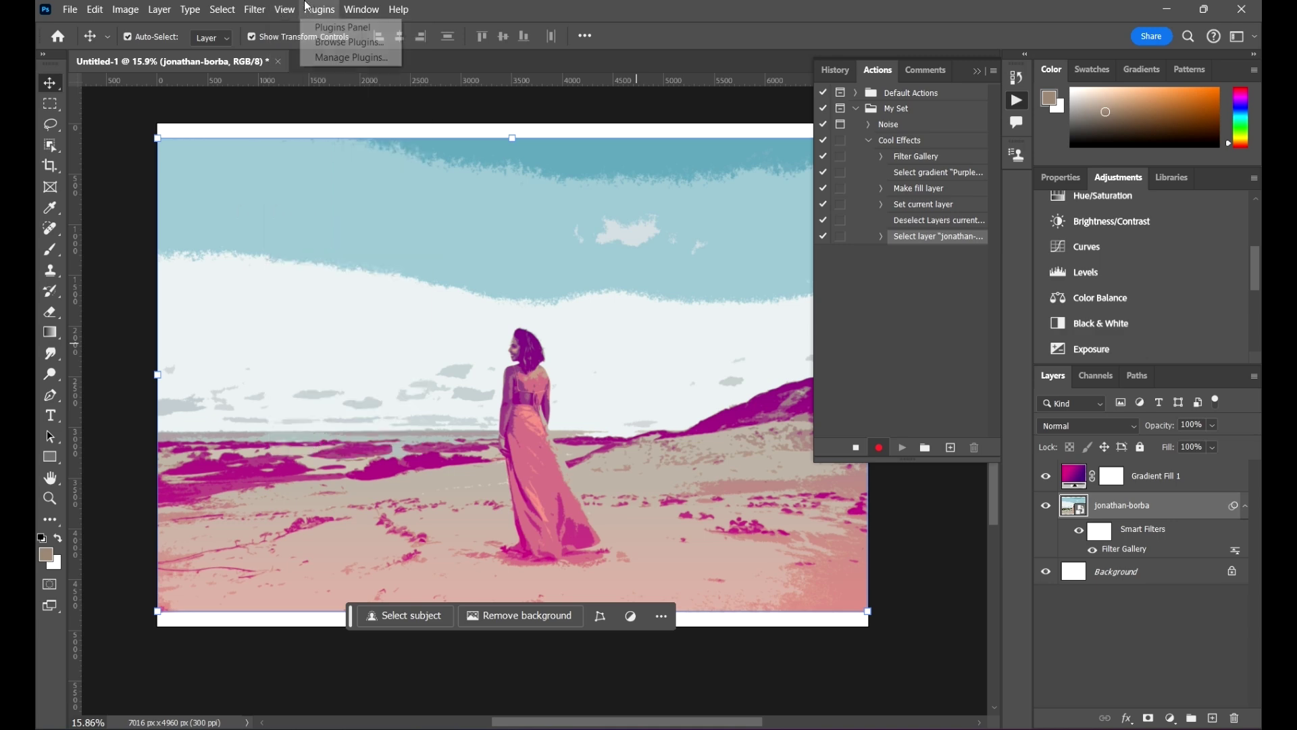
click(255, 9)
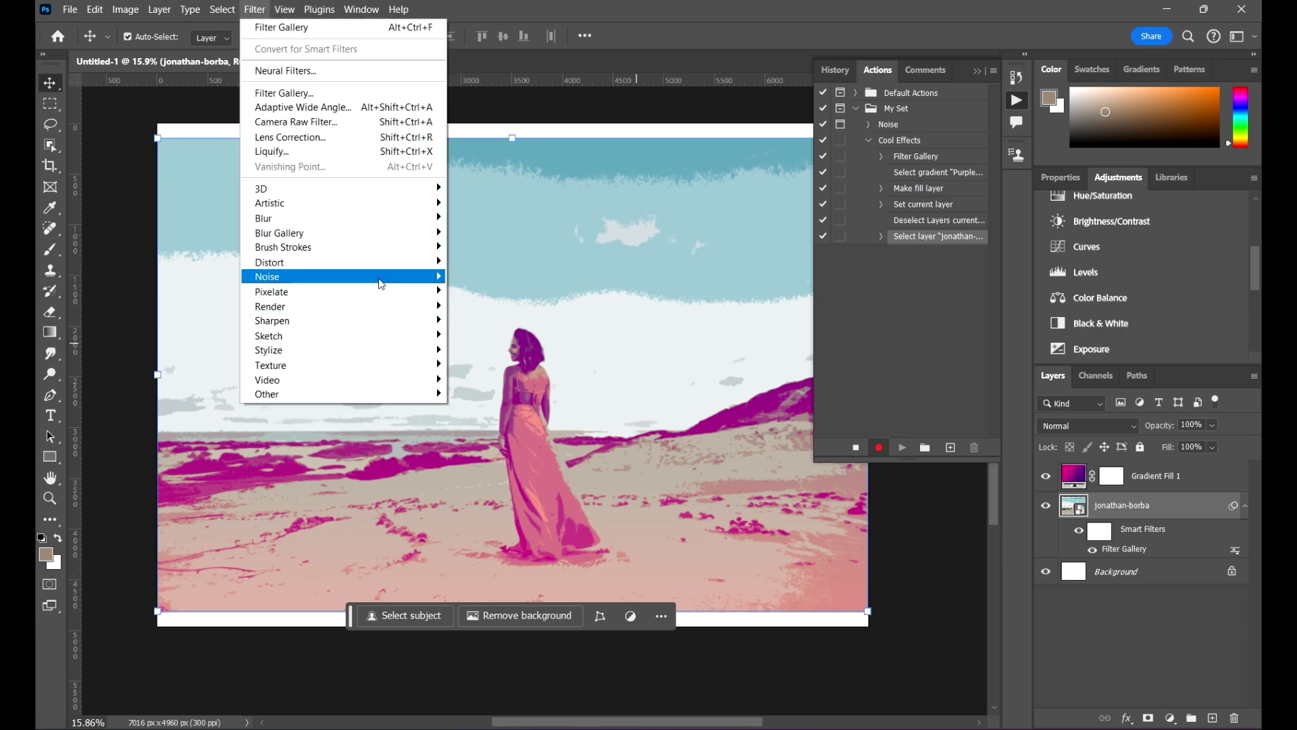
mouse_move(382, 279)
click(487, 275)
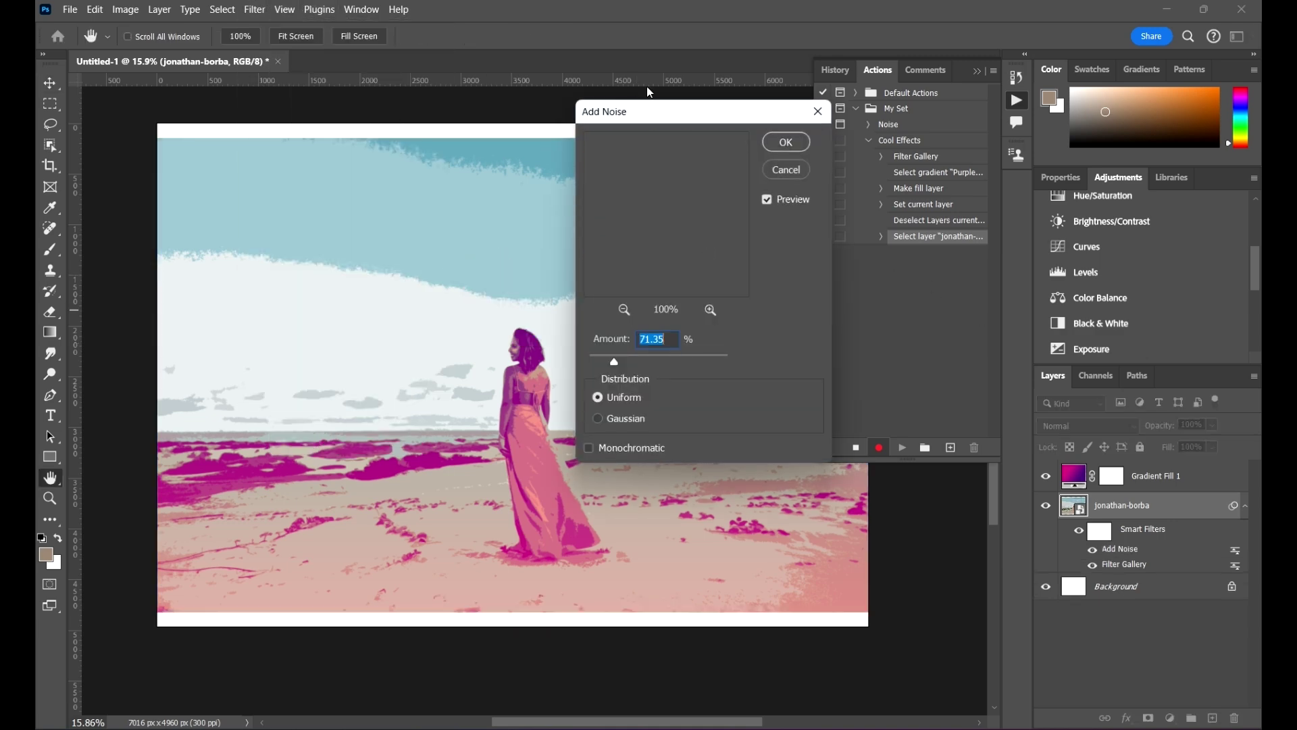
drag(667, 109, 745, 121)
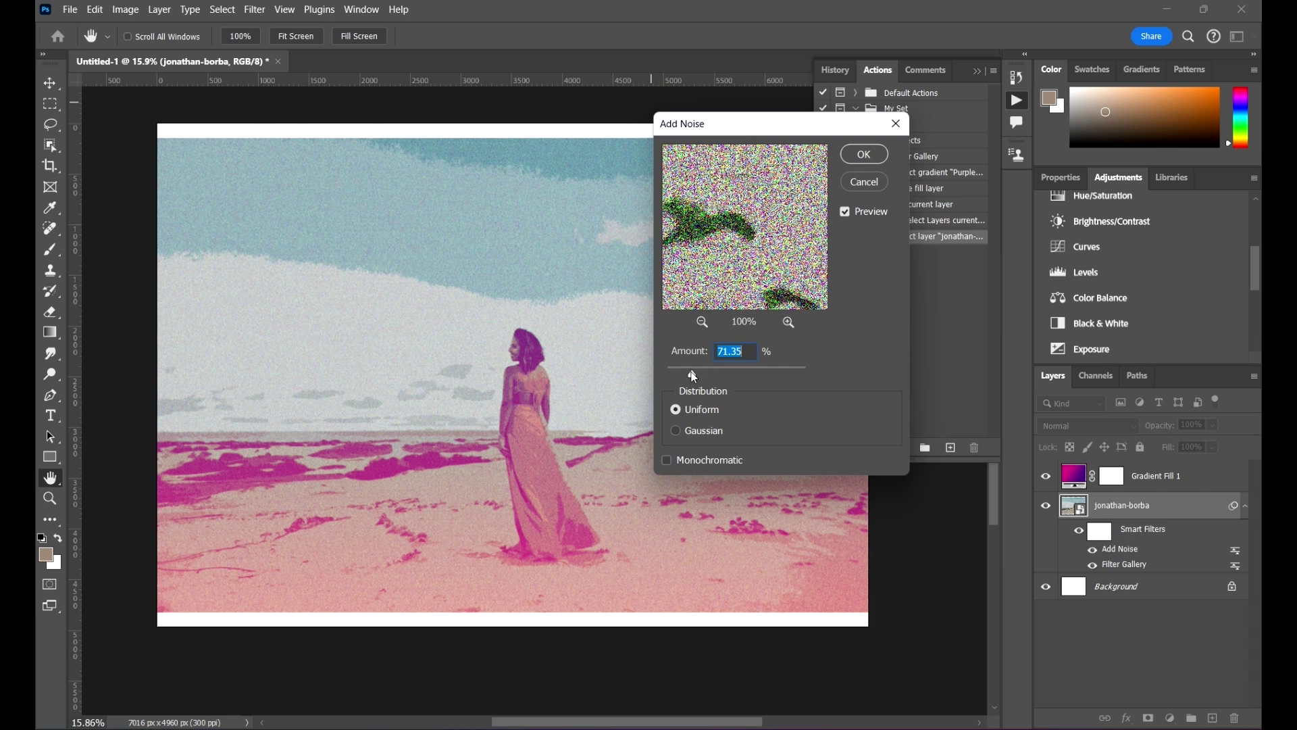
drag(684, 373, 675, 372)
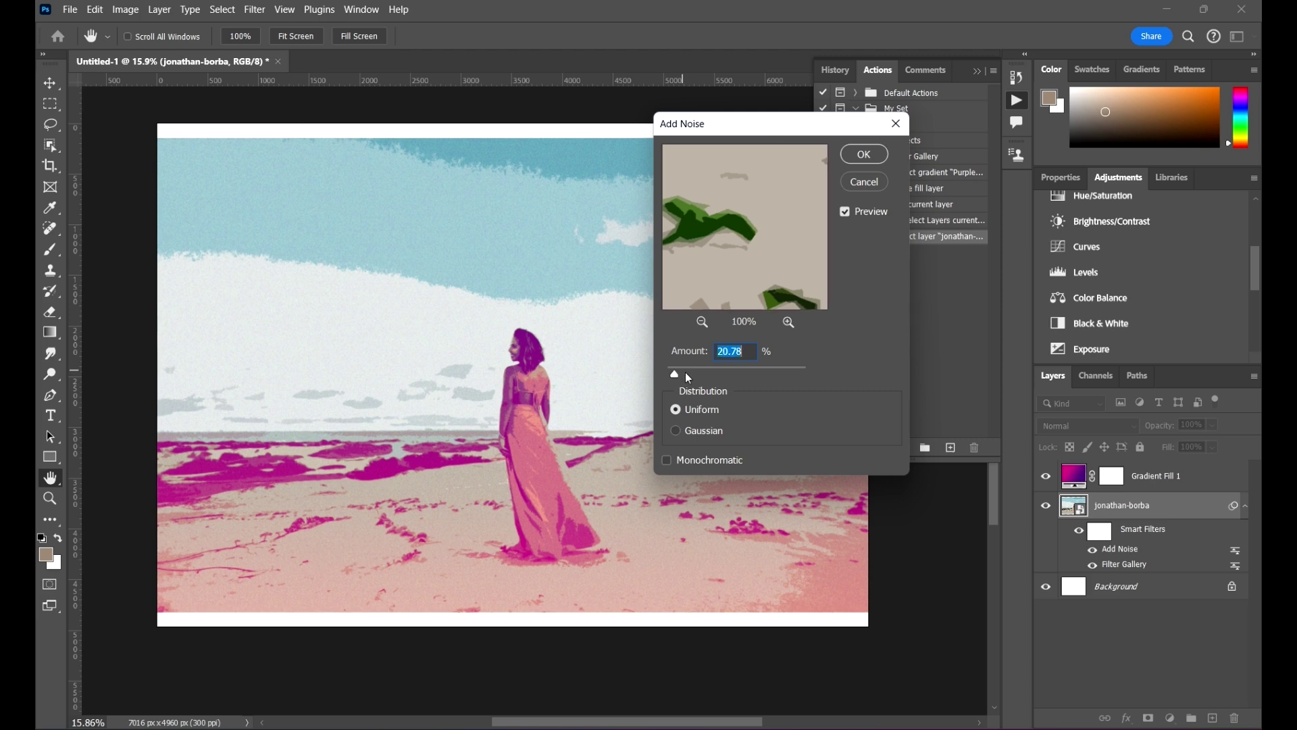
drag(792, 297, 792, 272)
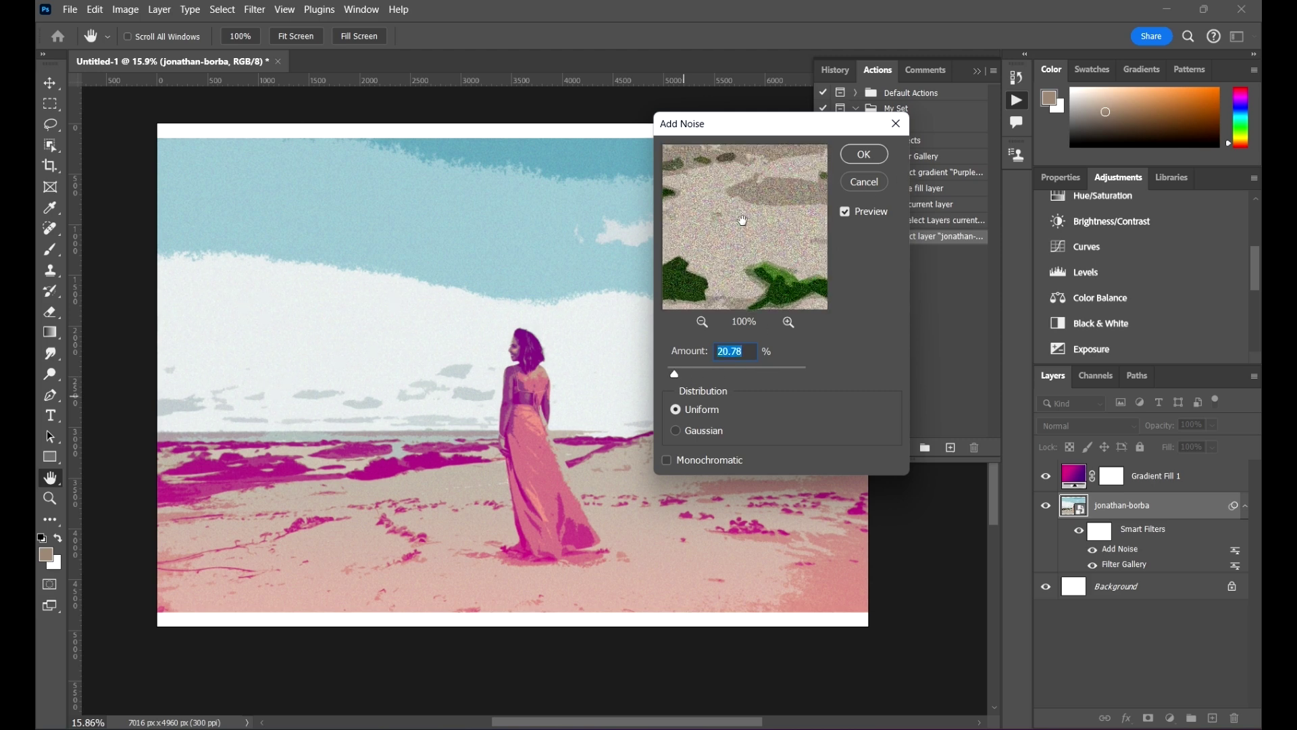
click(865, 152)
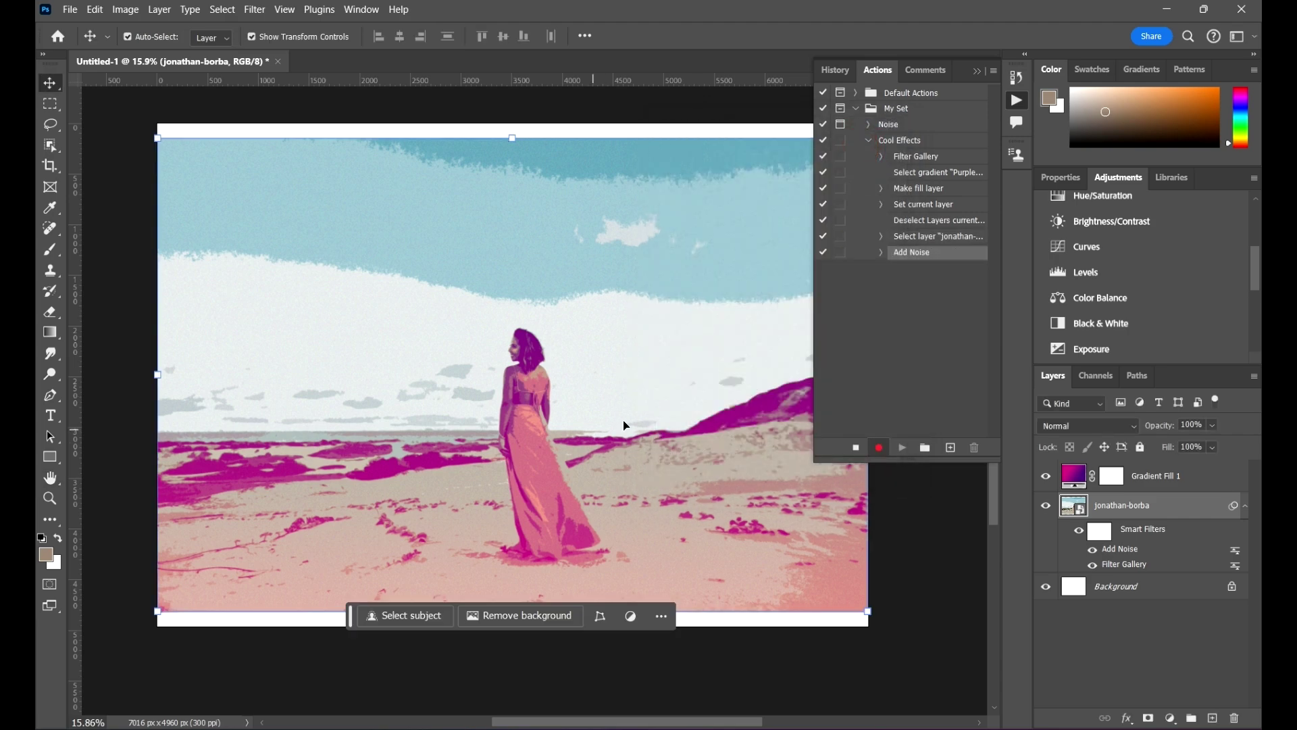
Stop recording the Cool Effects action and collapse its list of recorded commands.
scroll(668, 284, down, 4)
scroll(608, 333, up, 3)
scroll(555, 392, up, 2)
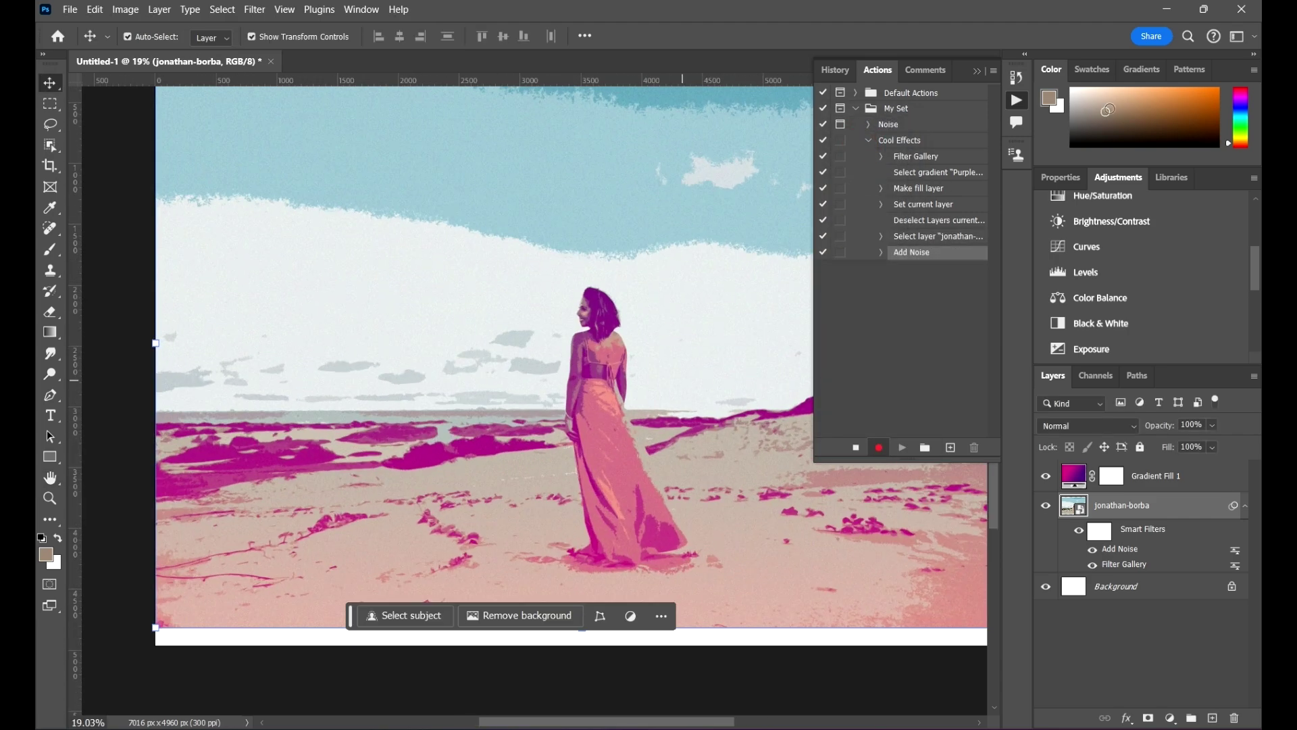
click(856, 448)
scroll(643, 334, down, 2)
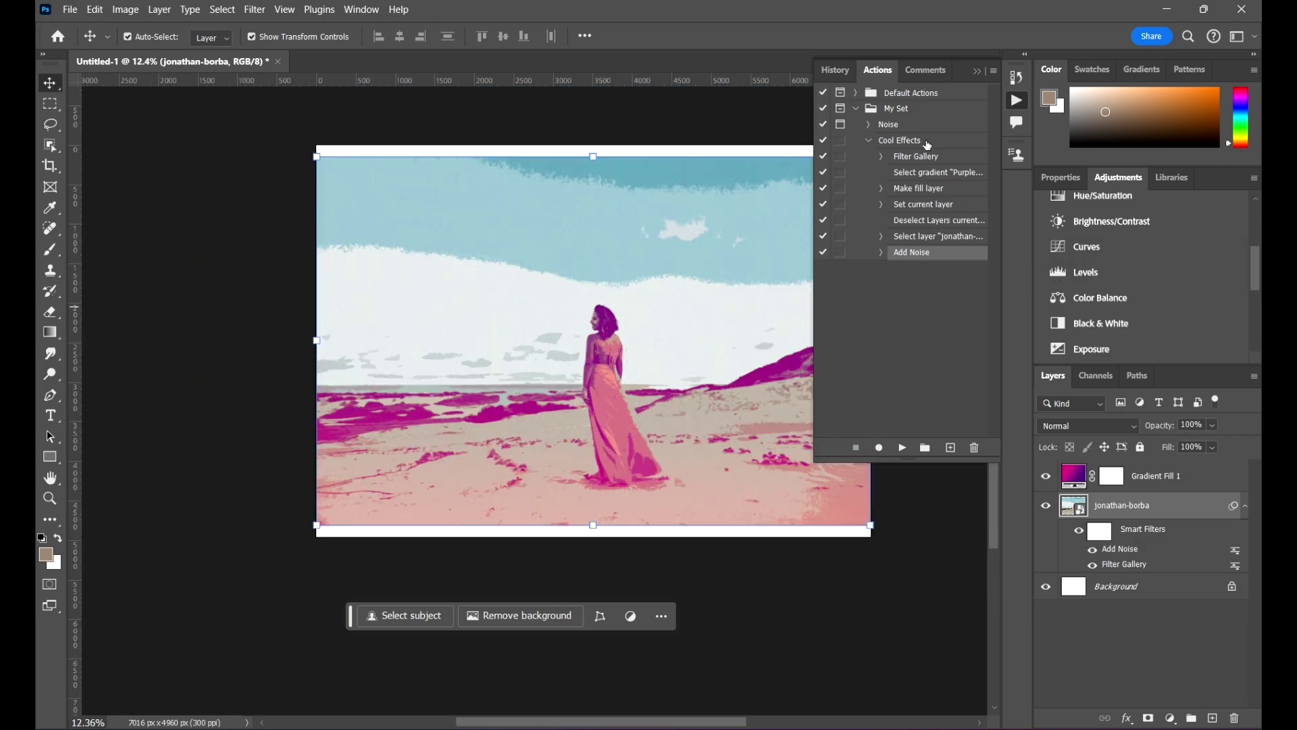
click(869, 143)
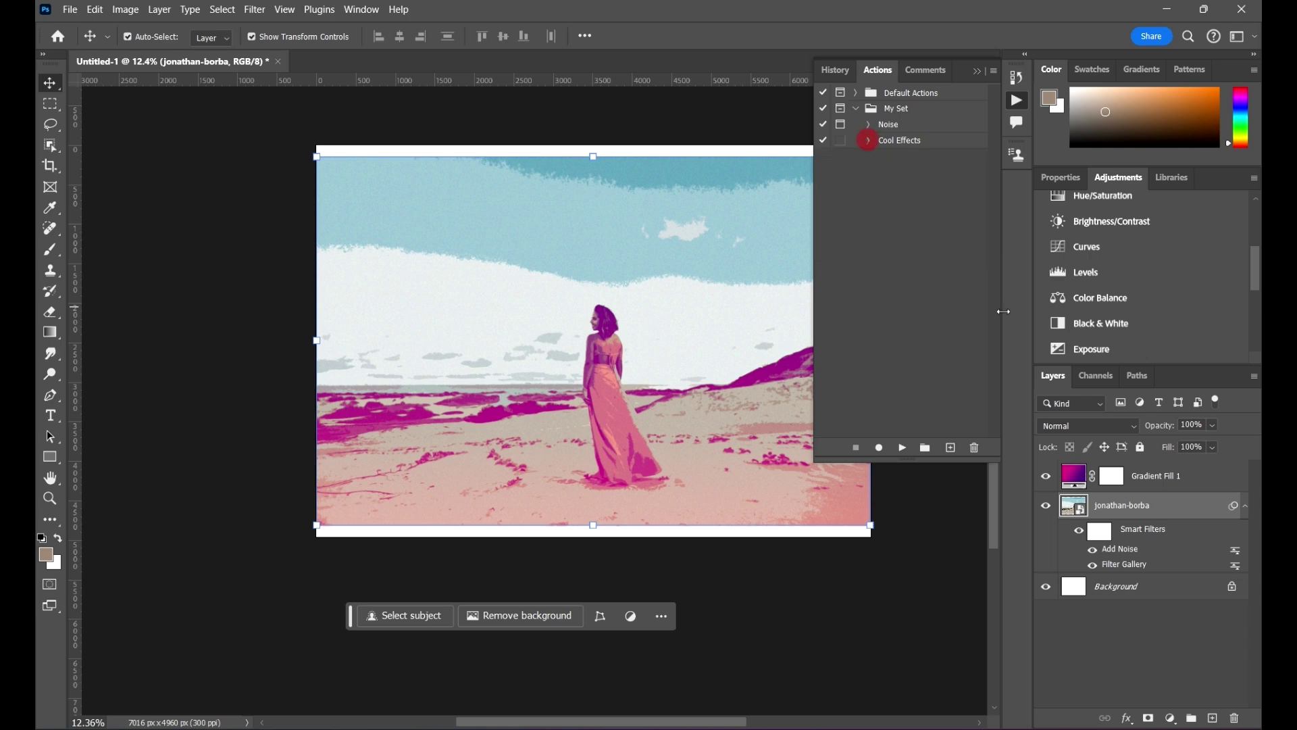
Delete the gradient fill layer and clear all smart filters from the photo layer.
scroll(663, 438, up, 1)
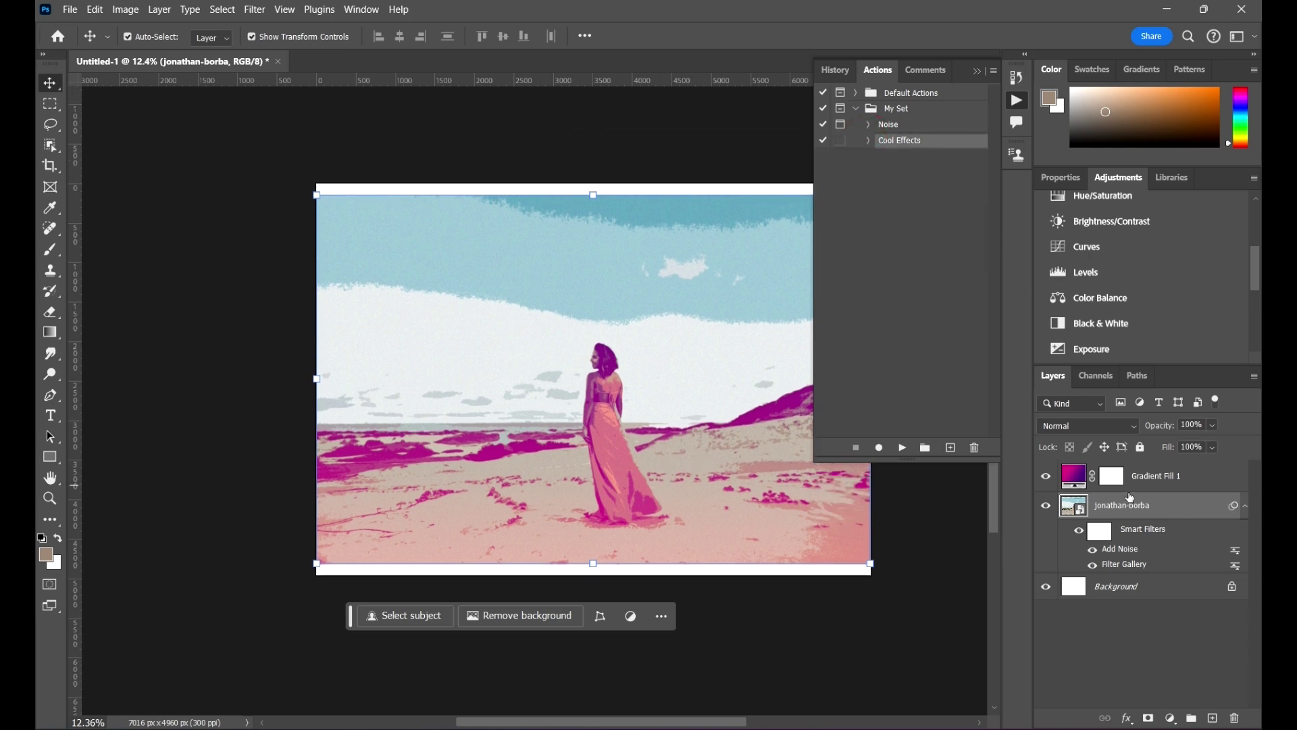
click(1175, 490)
click(1235, 718)
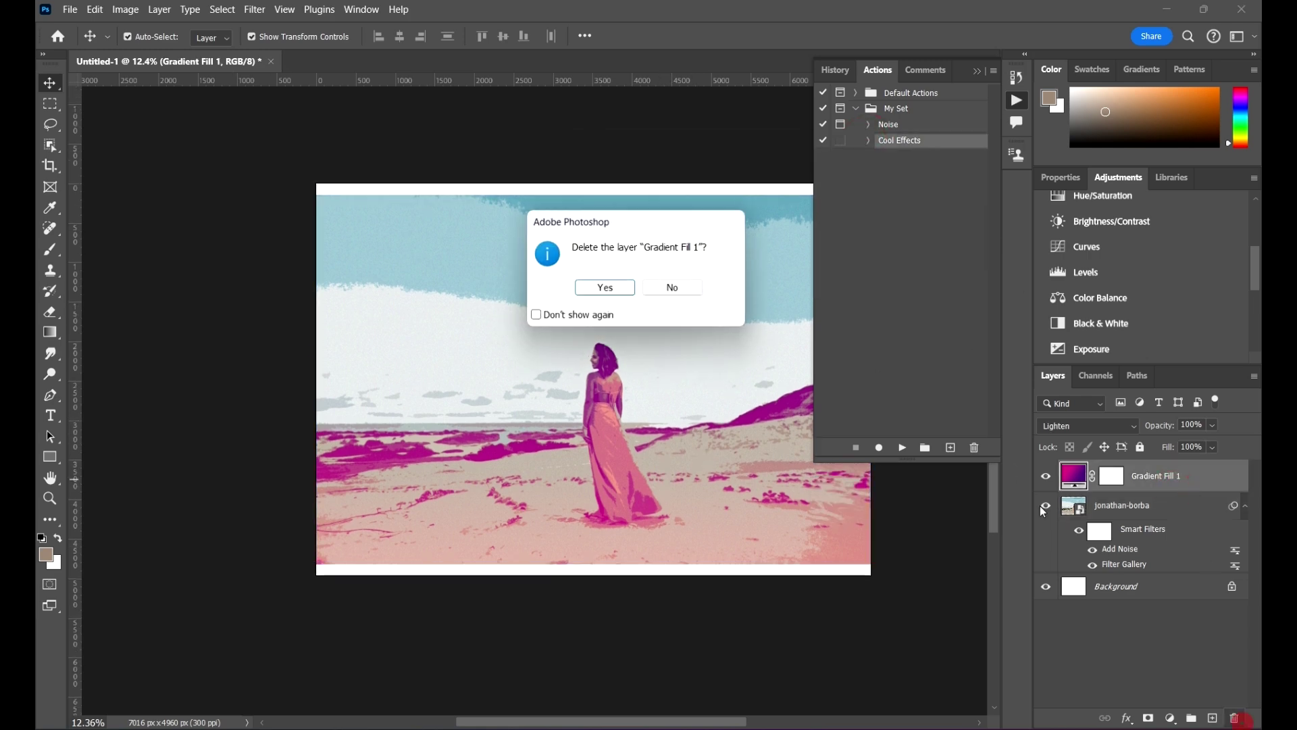
click(606, 288)
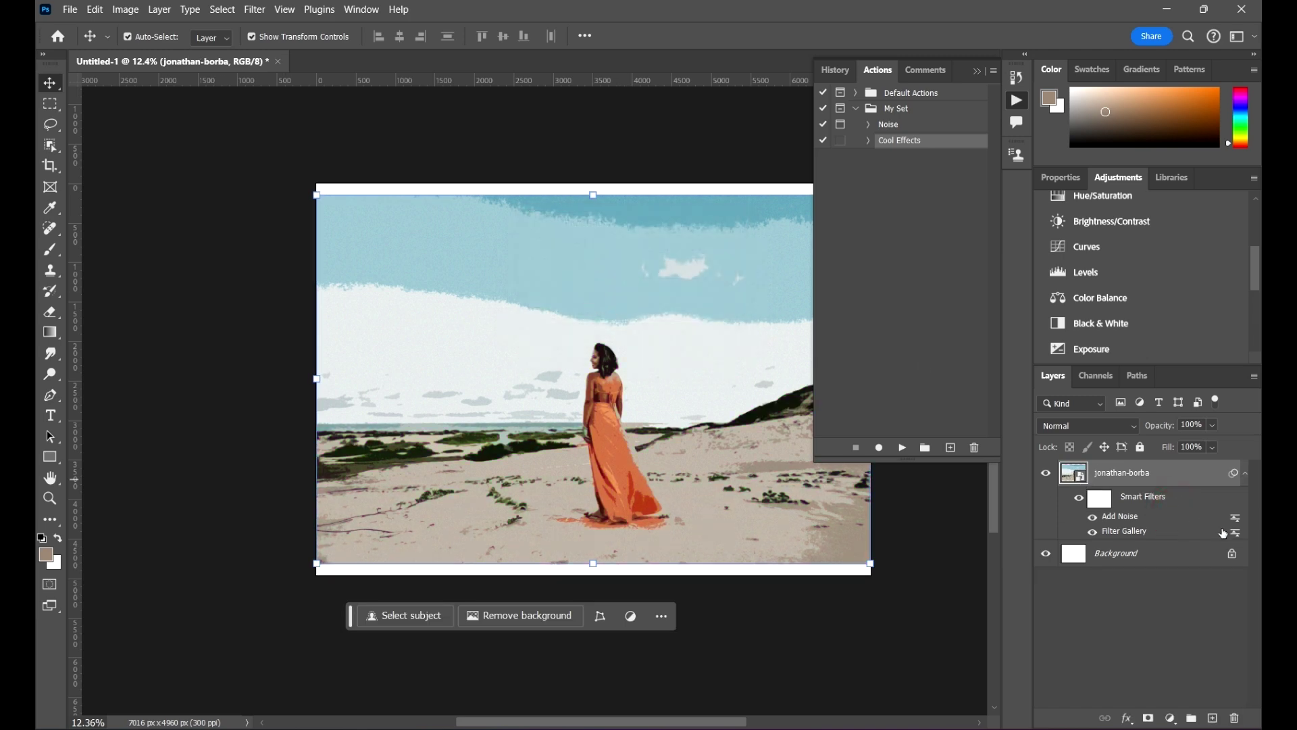
right_click(1192, 500)
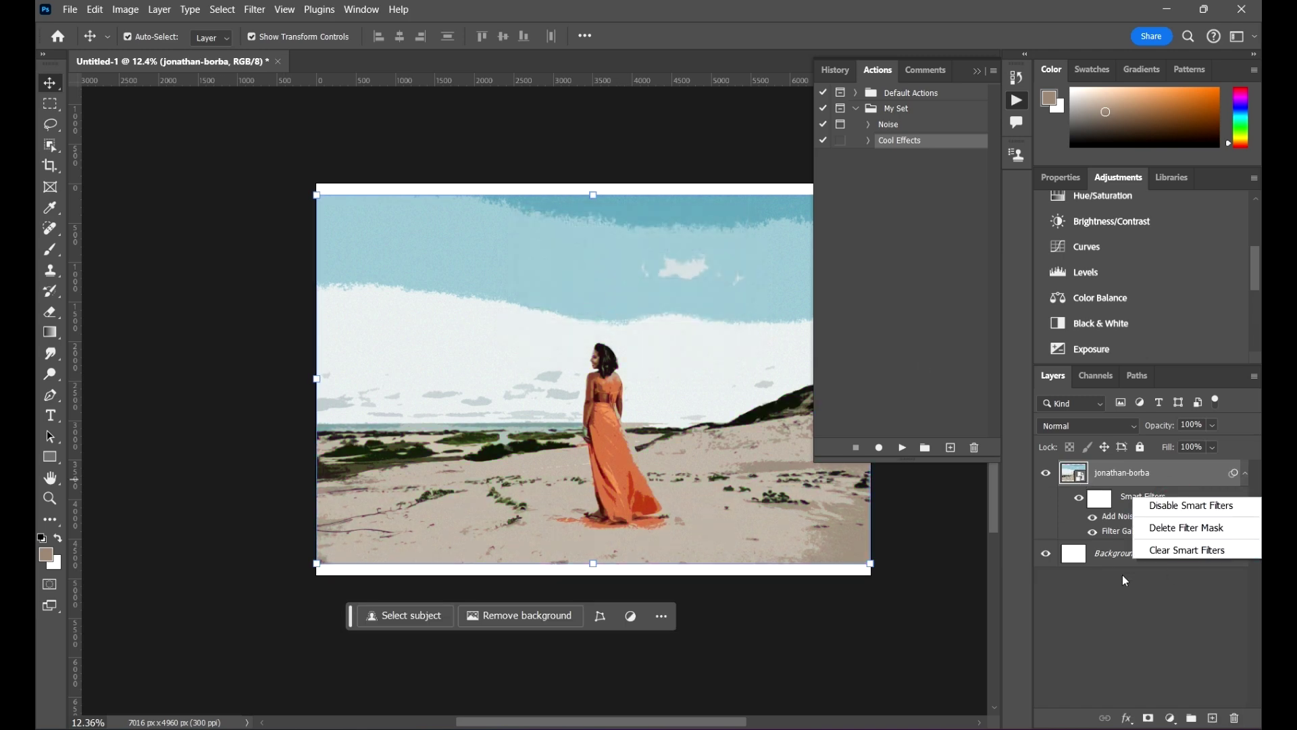
click(1166, 548)
click(904, 613)
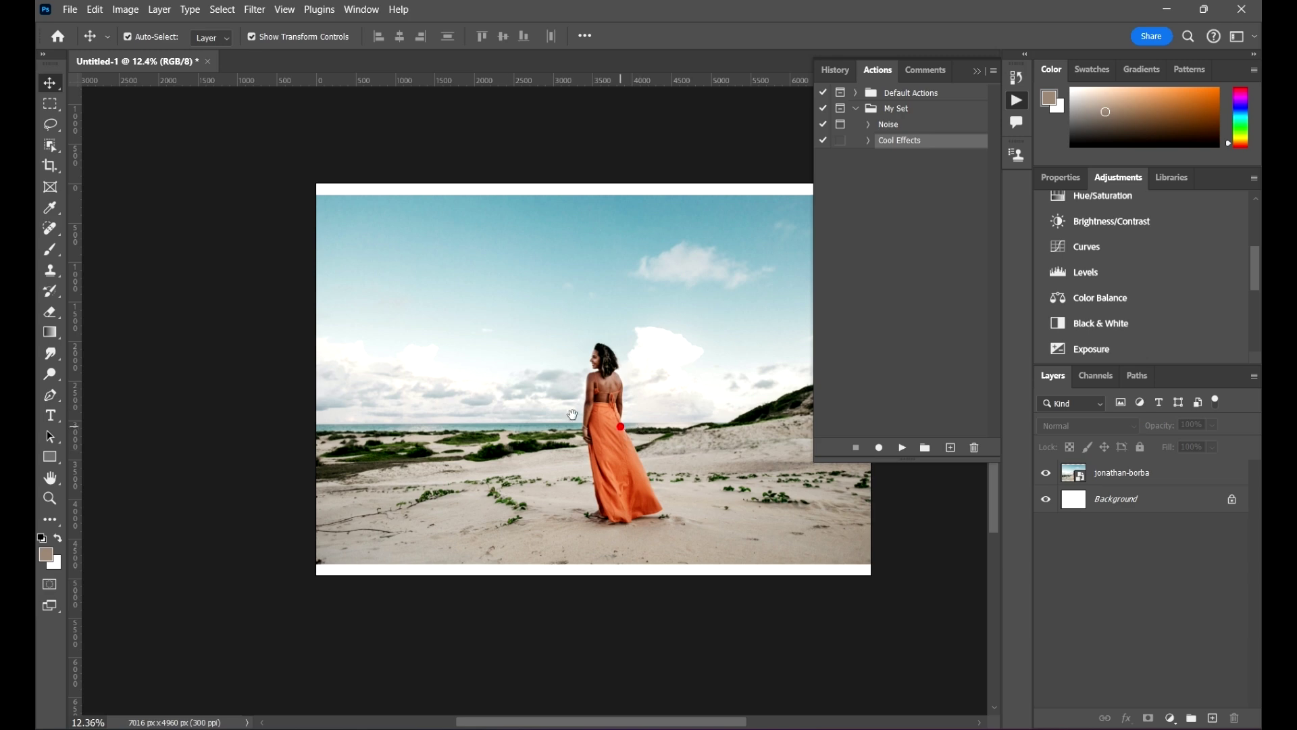
Play the Cool Effects action on the unfiltered photo layer.
drag(667, 378, 612, 363)
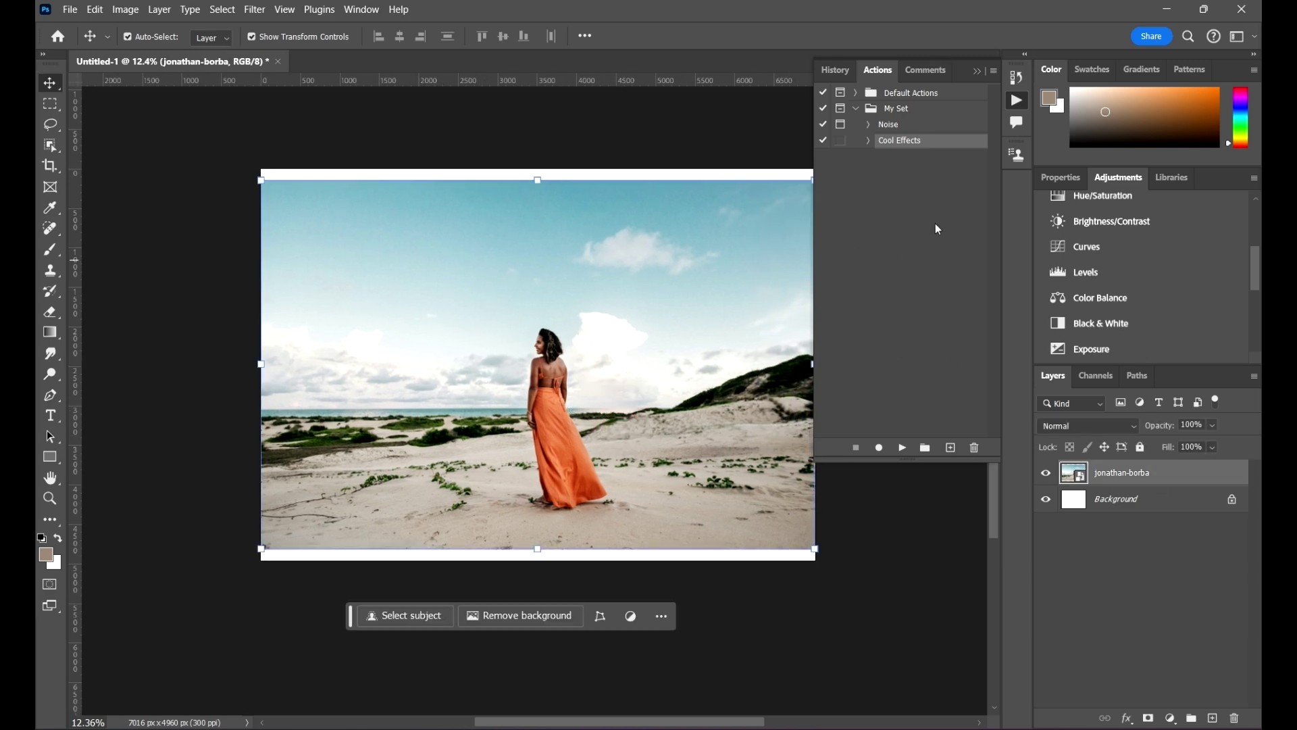
click(1193, 475)
scroll(541, 358, up, 8)
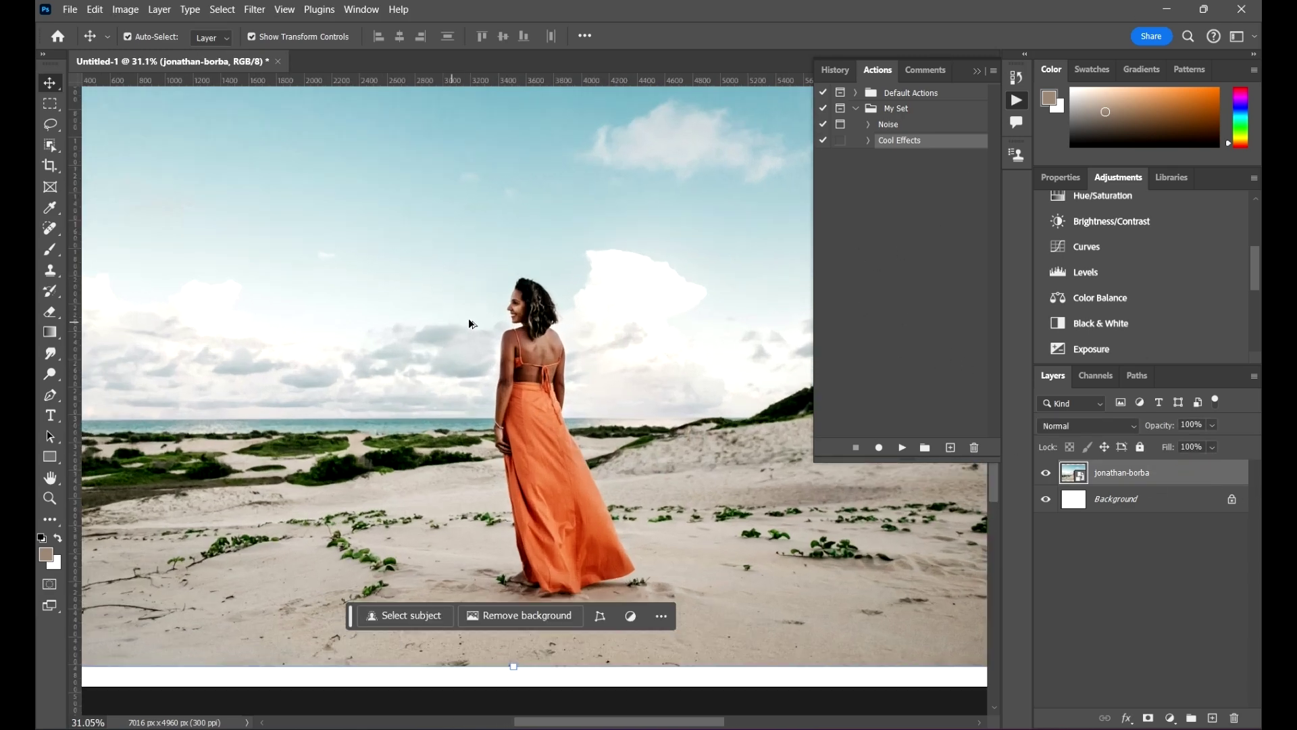
scroll(599, 313, down, 8)
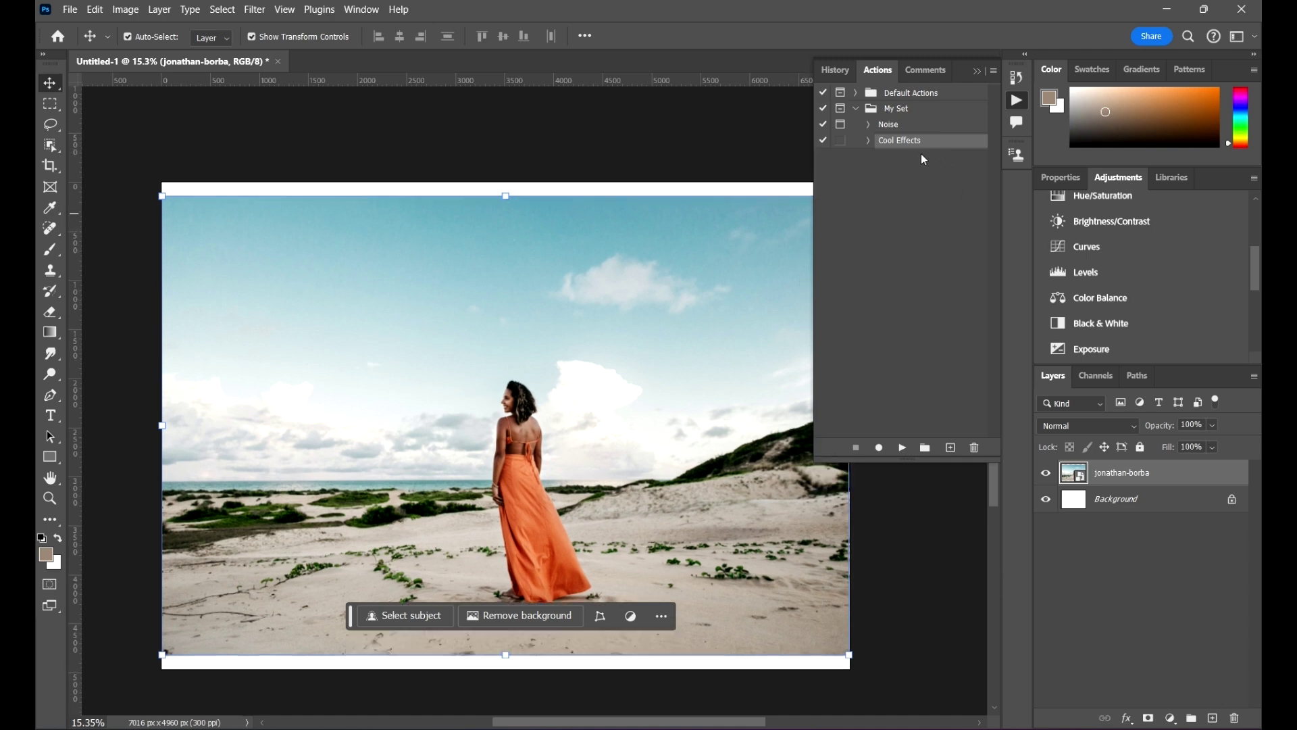
click(920, 143)
click(903, 447)
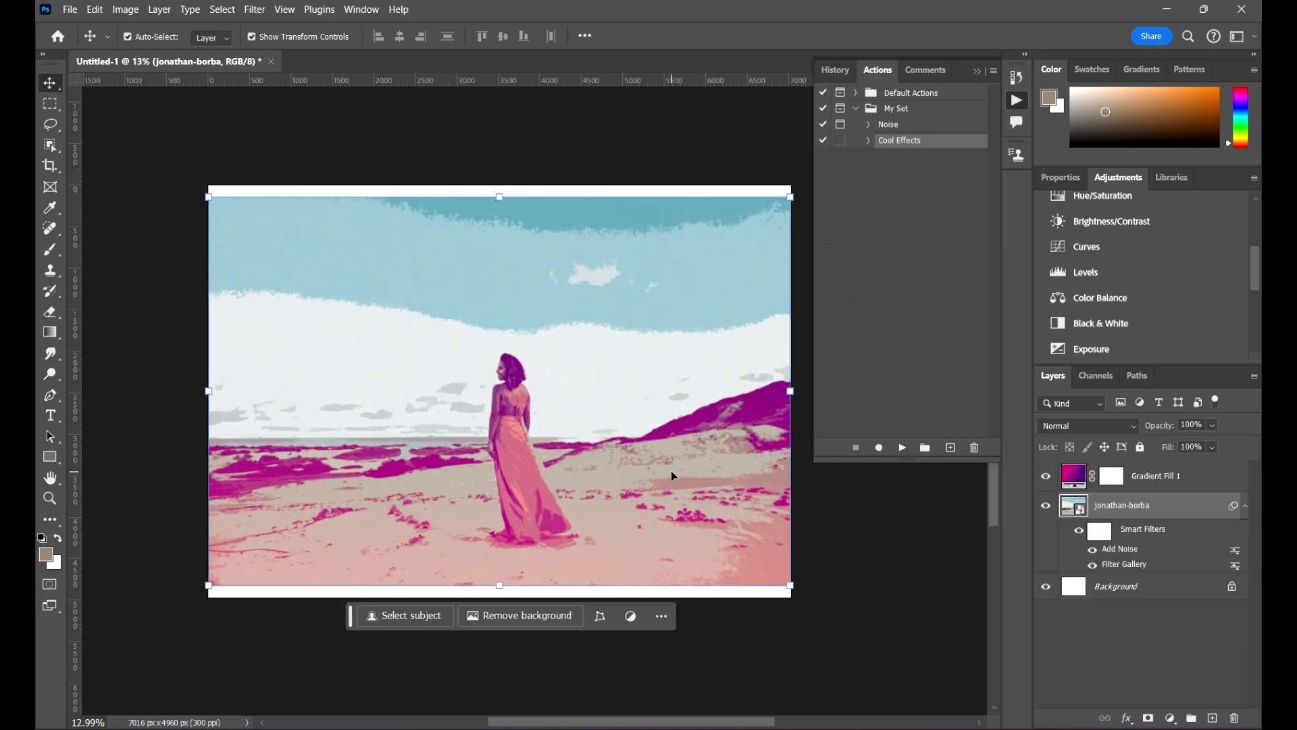
scroll(780, 435, down, 1)
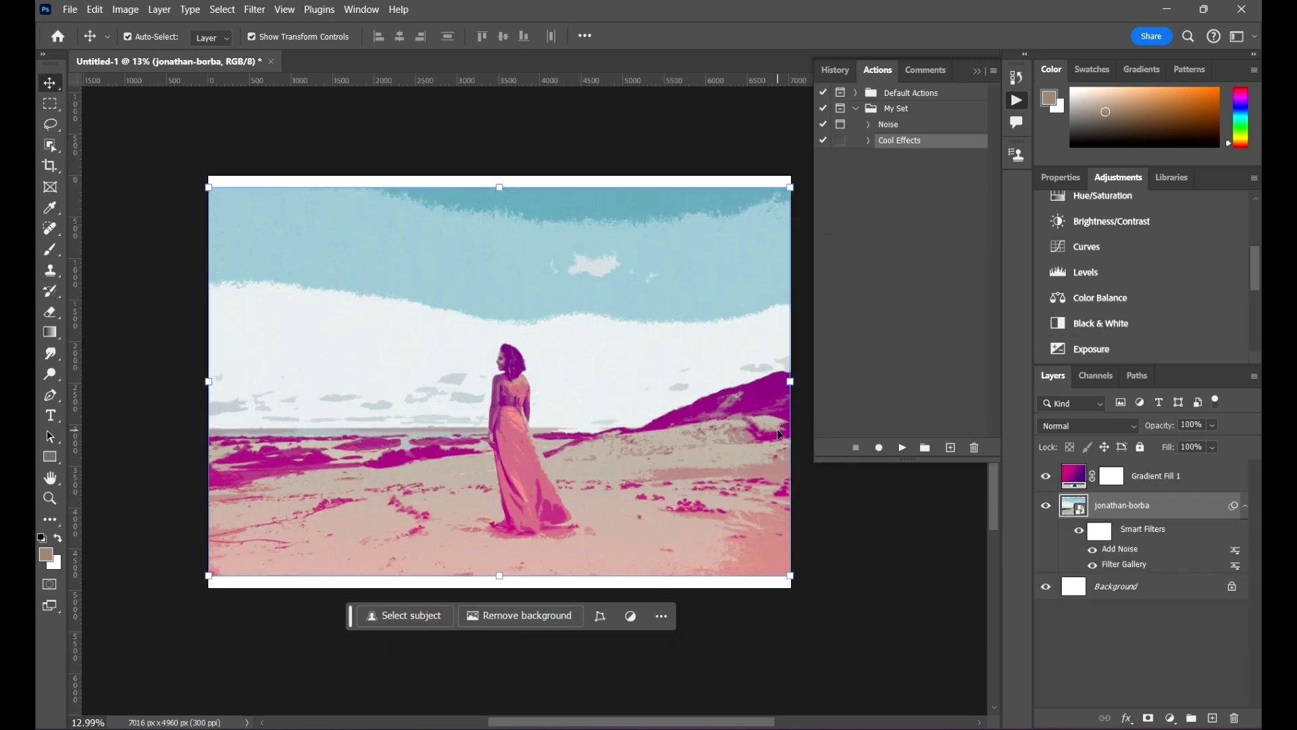